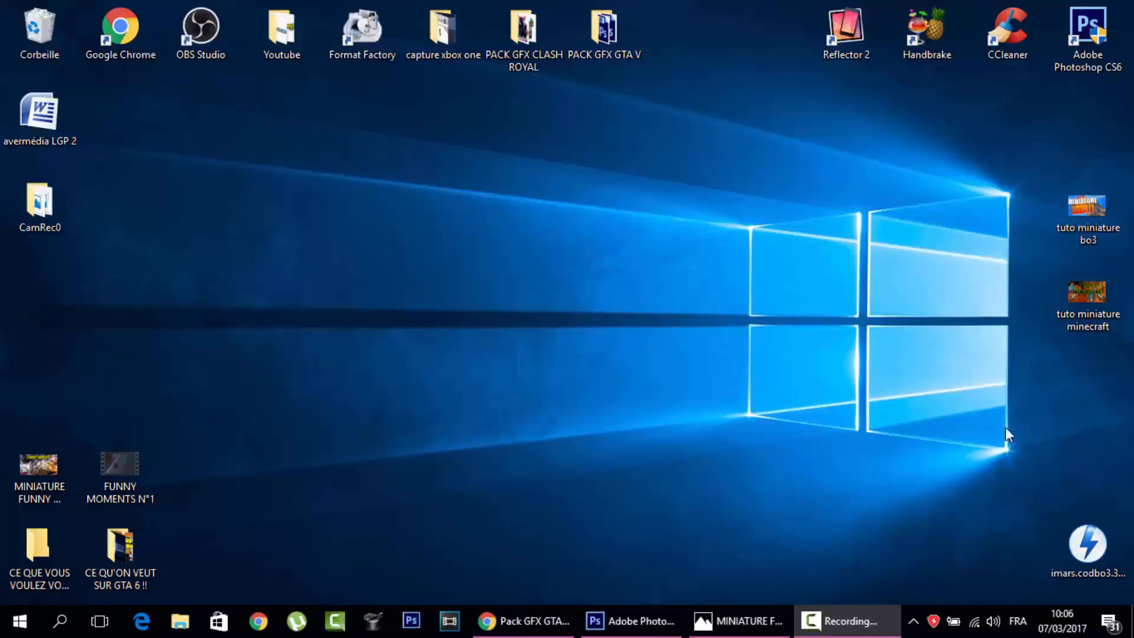
Look through the Funny Moments, Minecraft and BO3 sample thumbnails in the Photos viewer and close it.
click(738, 620)
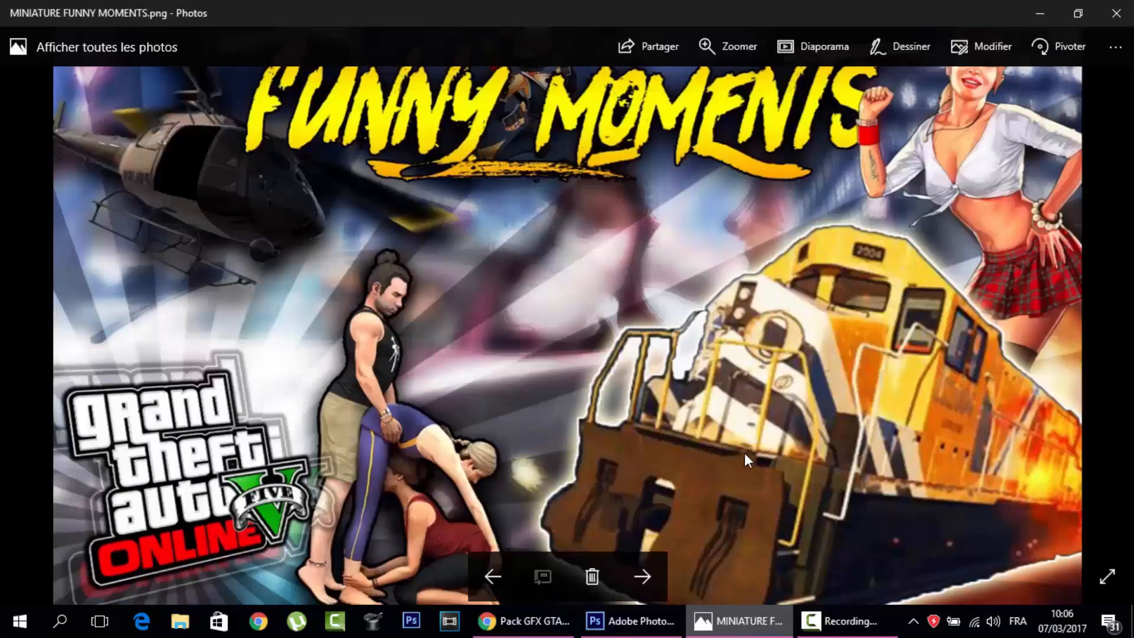
click(641, 577)
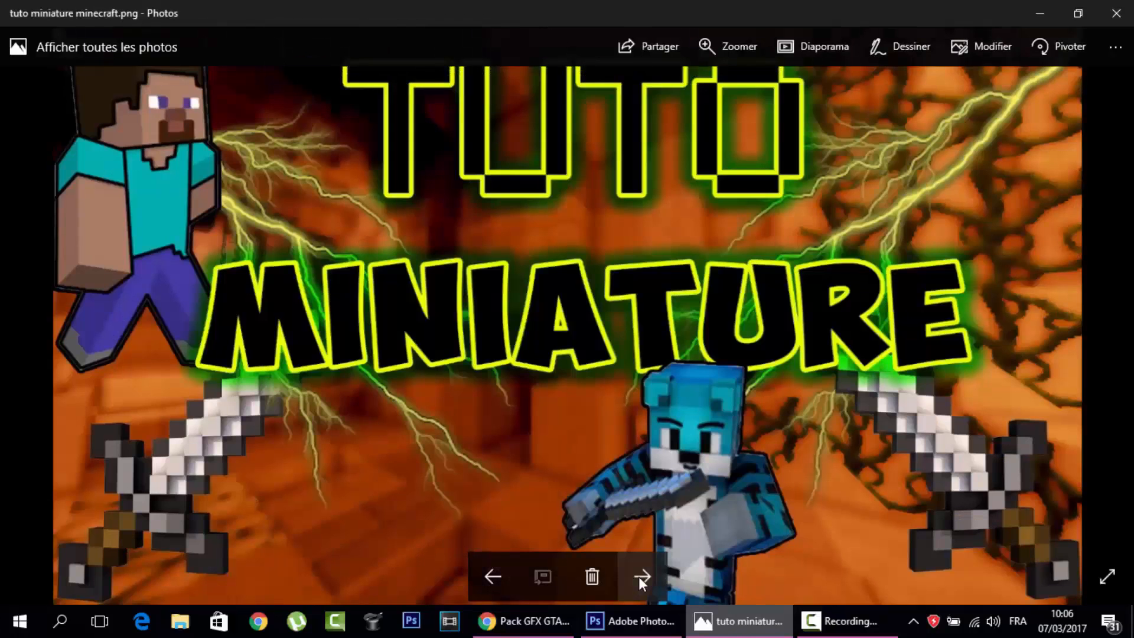
click(640, 576)
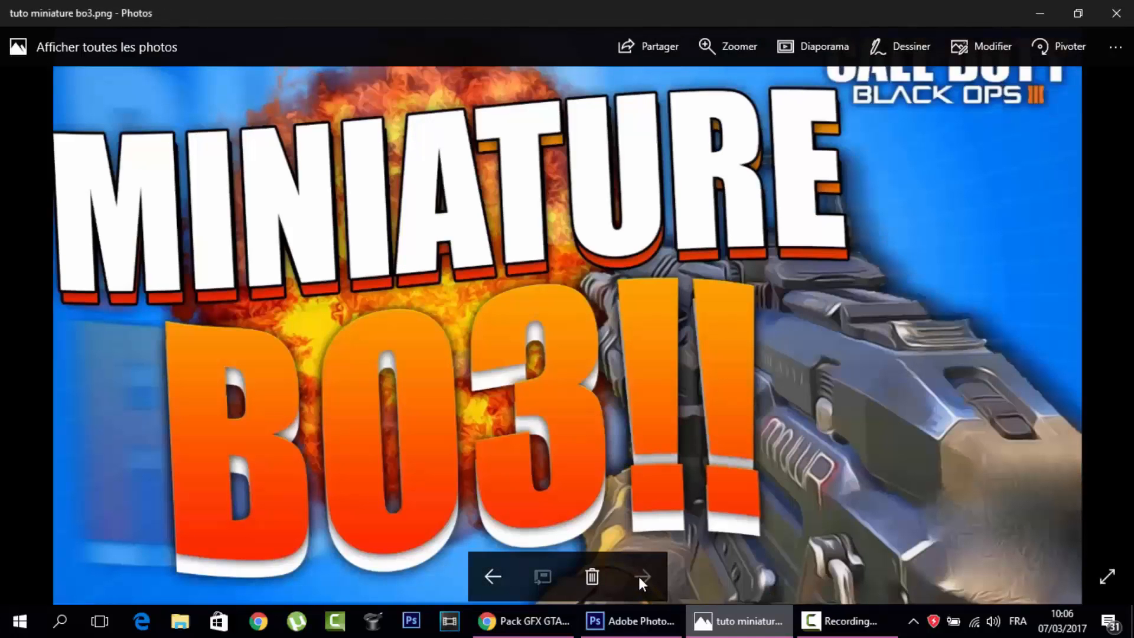
click(1116, 13)
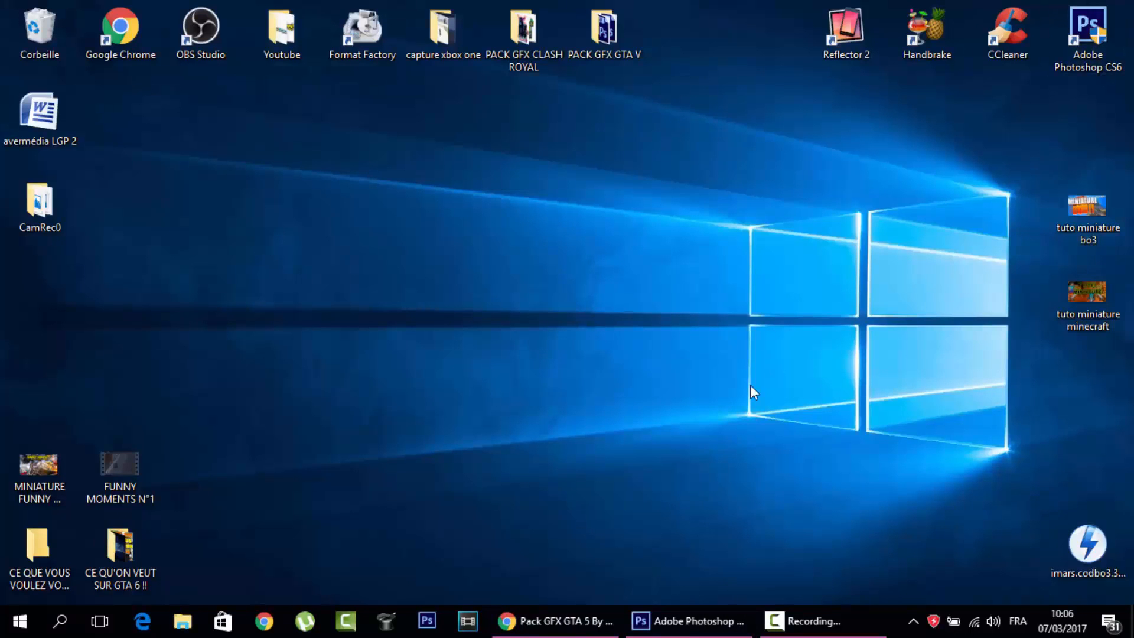
Switch to Chrome, review the MEGA and MediaFire download pages of the GFX packs, and minimize the browser.
click(540, 620)
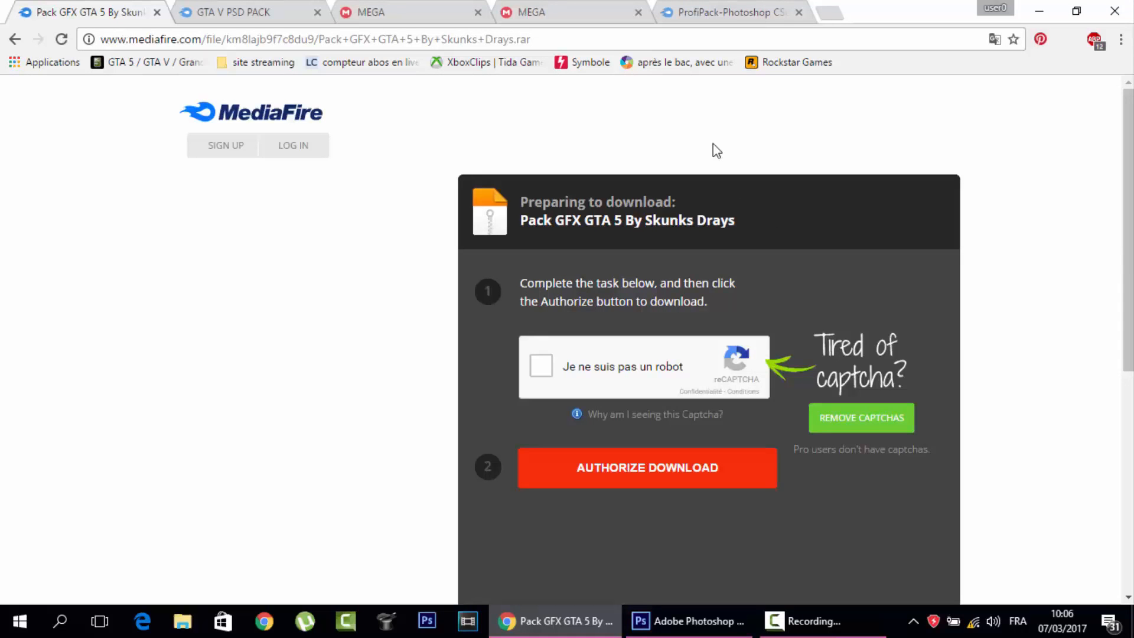
click(425, 8)
click(554, 11)
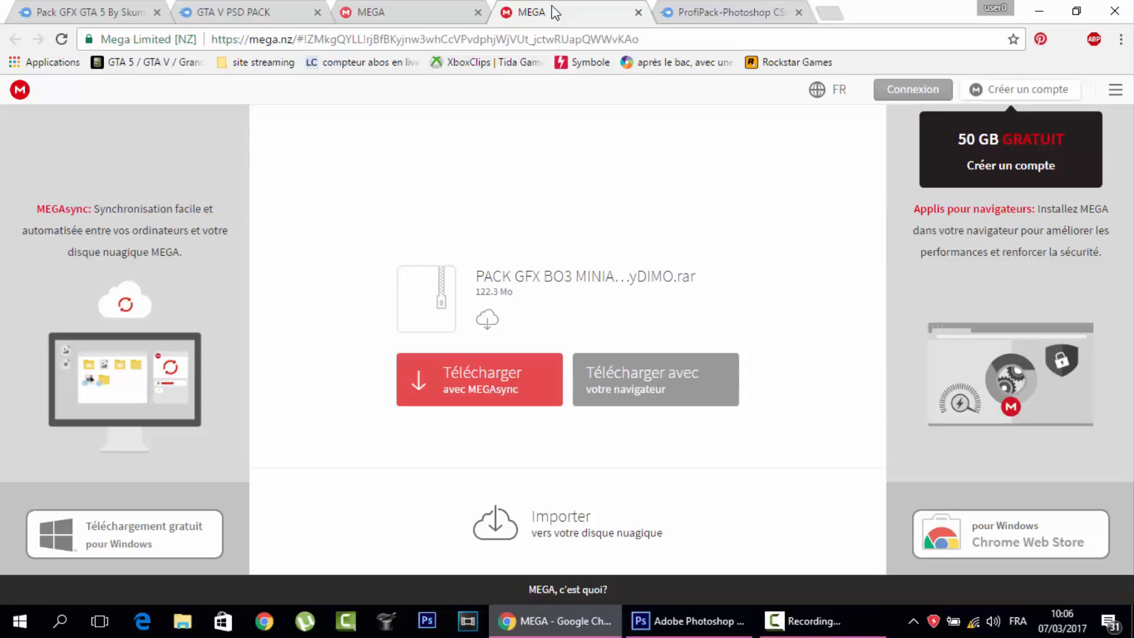
click(722, 9)
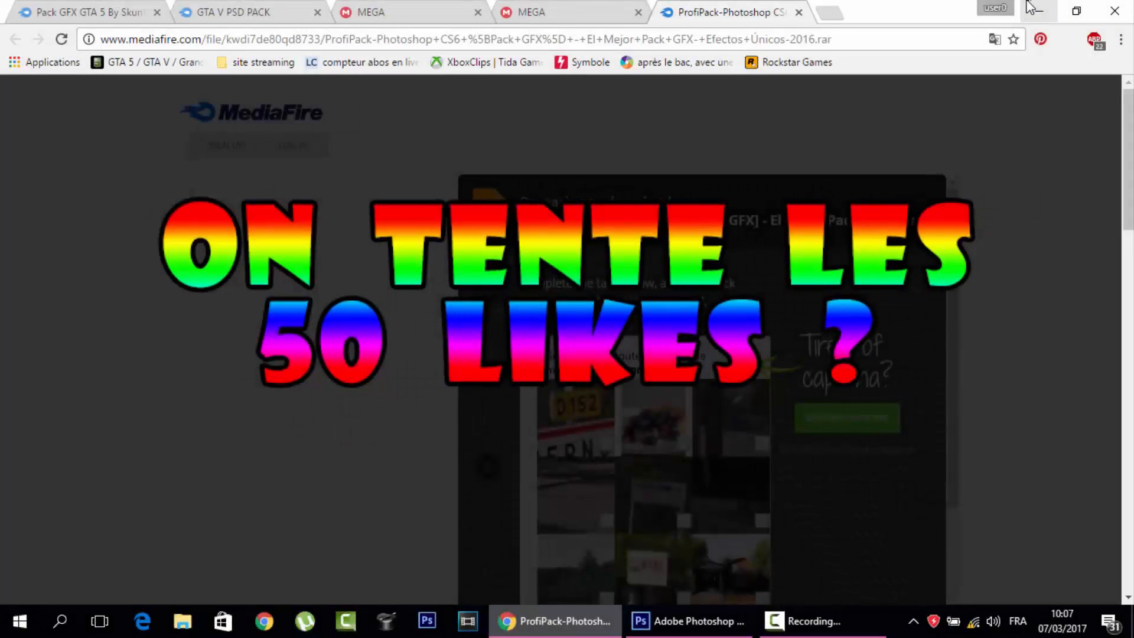
click(1031, 9)
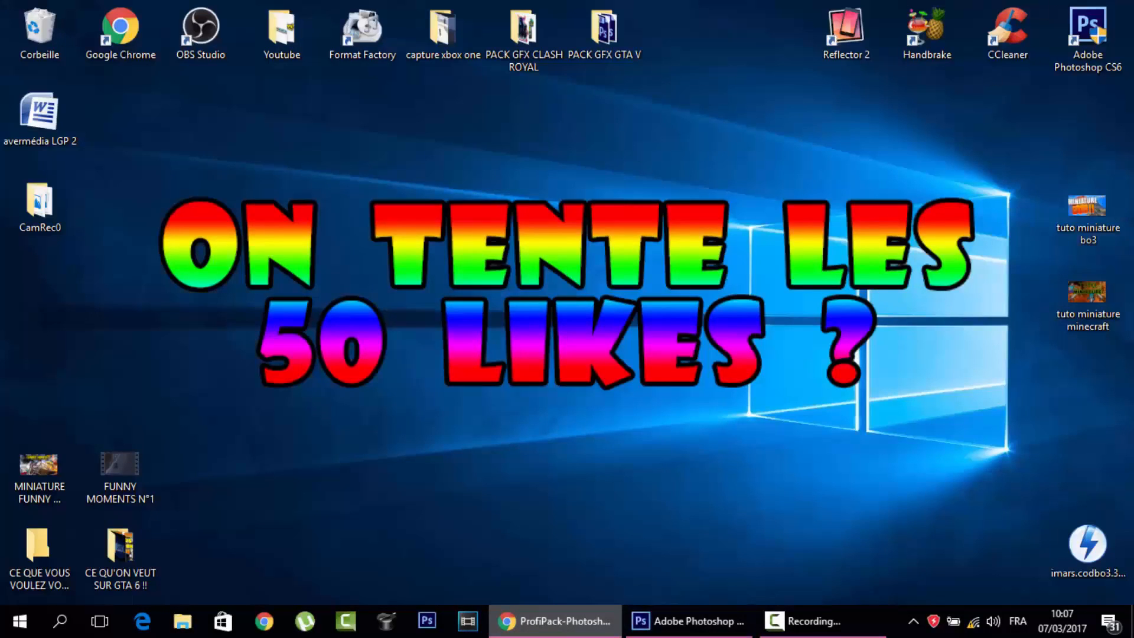
Switch to Photoshop and open Pack Gta 5 by Skunks Drays from the PACK GFX GTA V folder on the desktop.
click(689, 621)
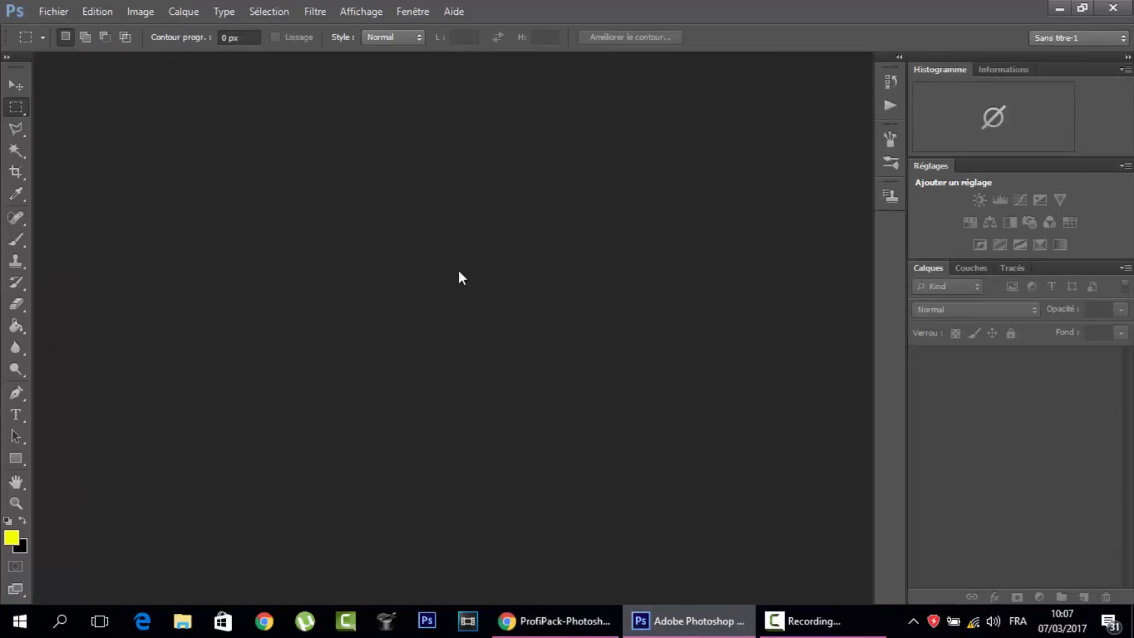
click(63, 9)
click(69, 42)
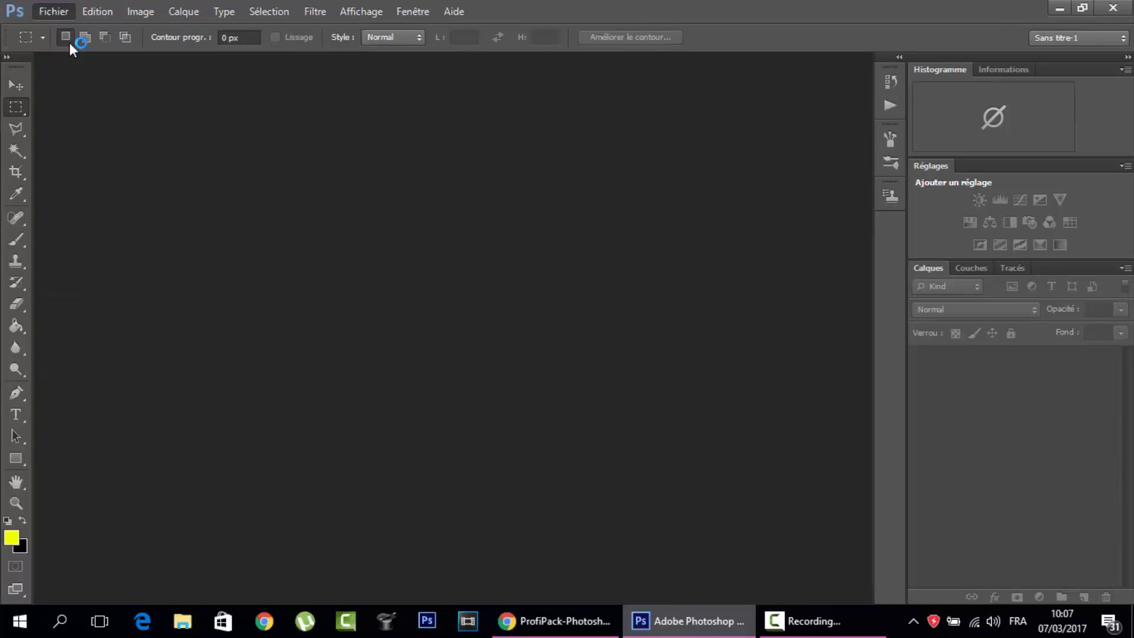
click(383, 169)
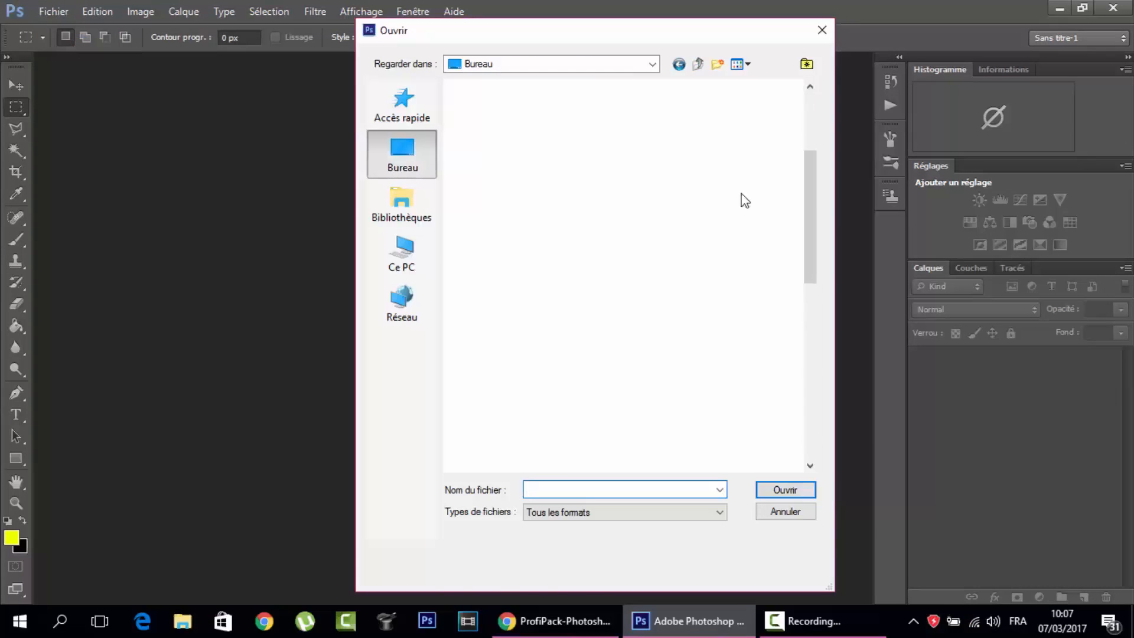
drag(807, 191, 804, 275)
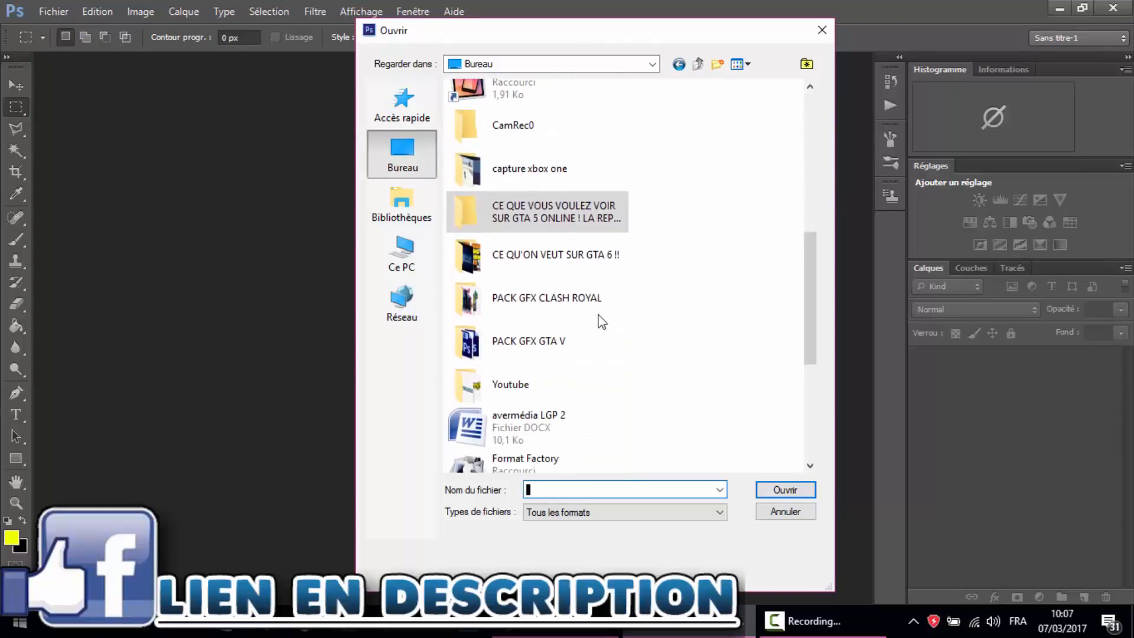
double_click(560, 347)
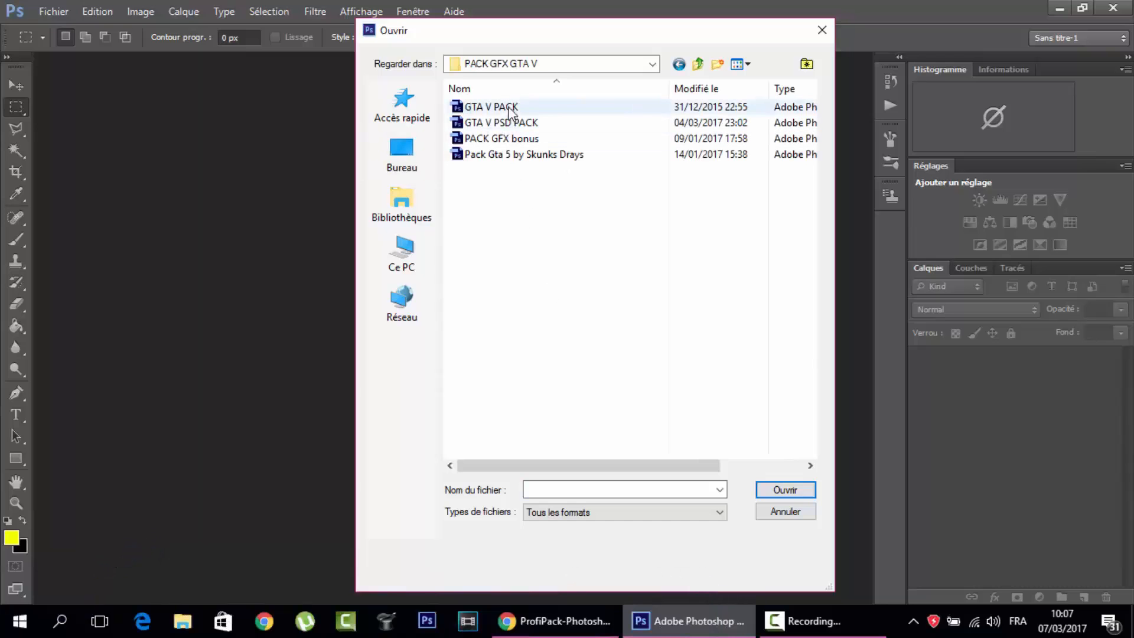
click(506, 156)
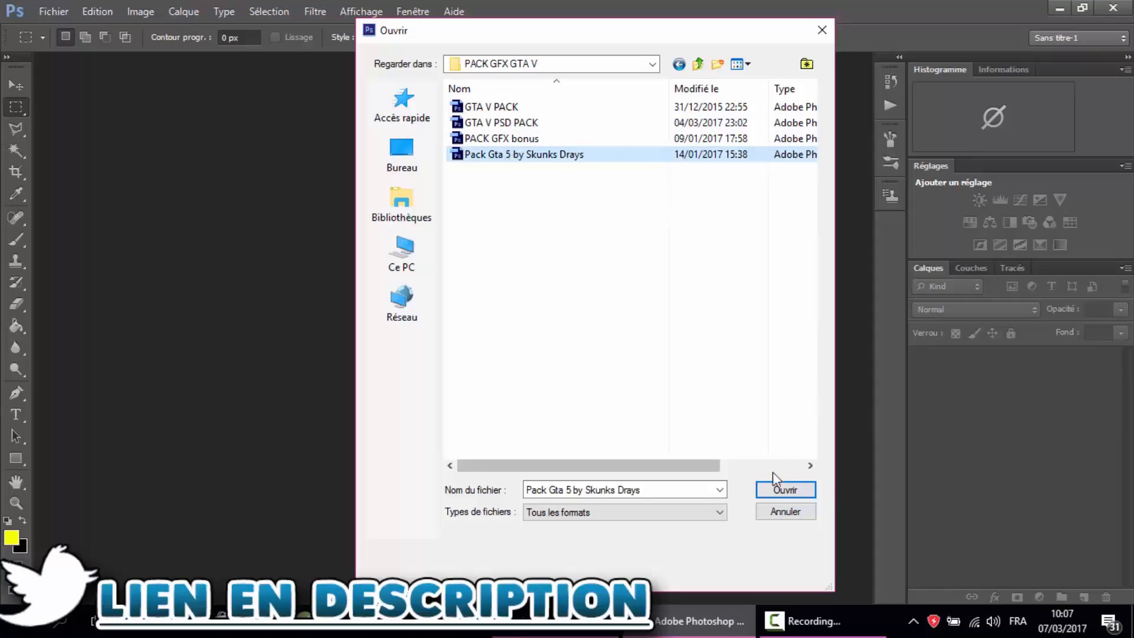
click(794, 492)
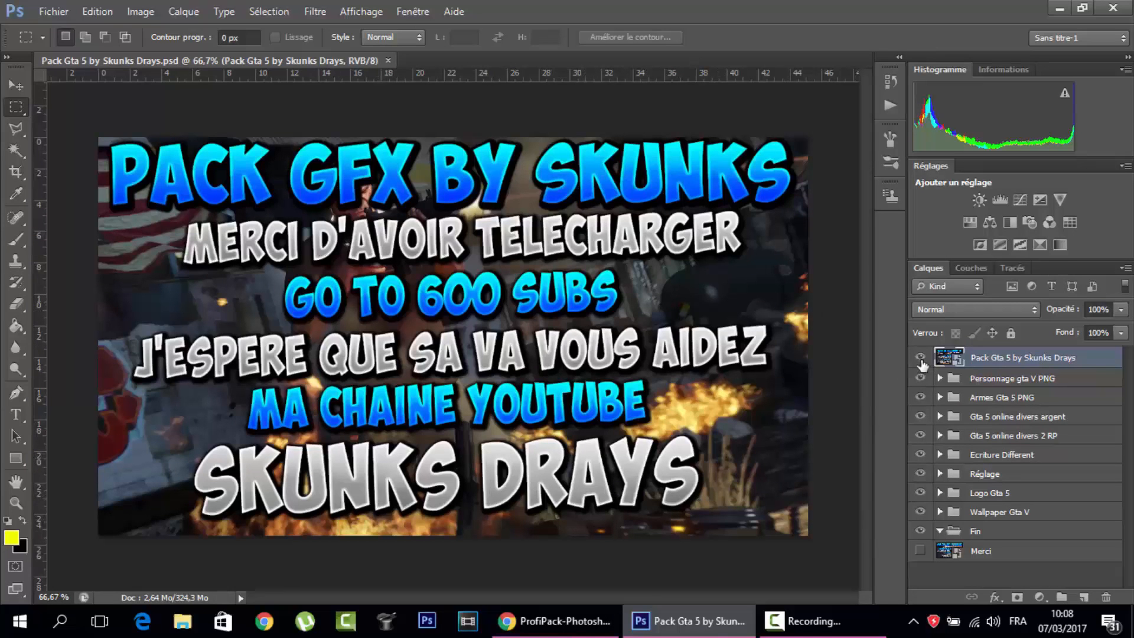
Hide the Pack Gta 5 by Skunks Drays cover layer and expand the Wallpaper Gta V group.
click(921, 358)
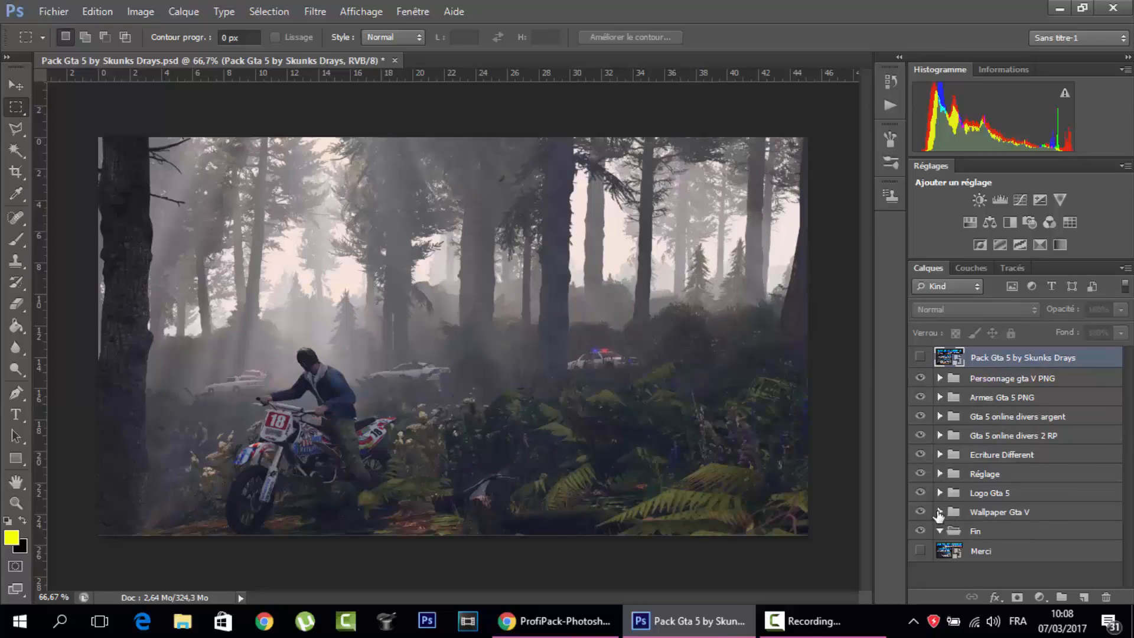
click(939, 513)
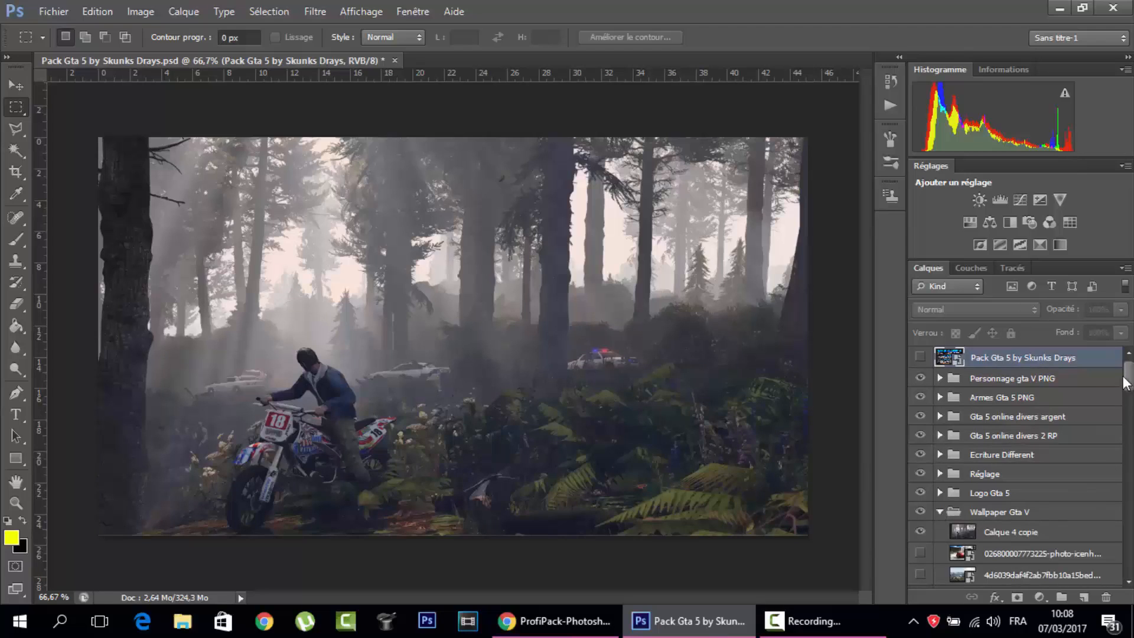
drag(1125, 381, 1128, 397)
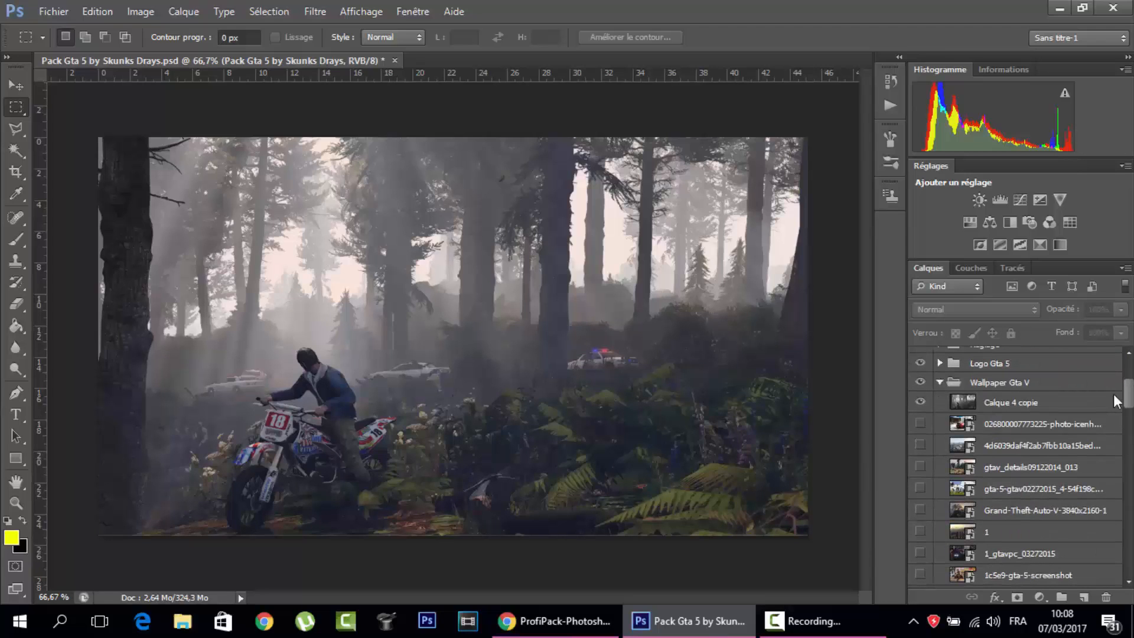
Preview several wallpapers near the start of the Wallpaper Gta V group one at a time, hiding each one again.
click(920, 447)
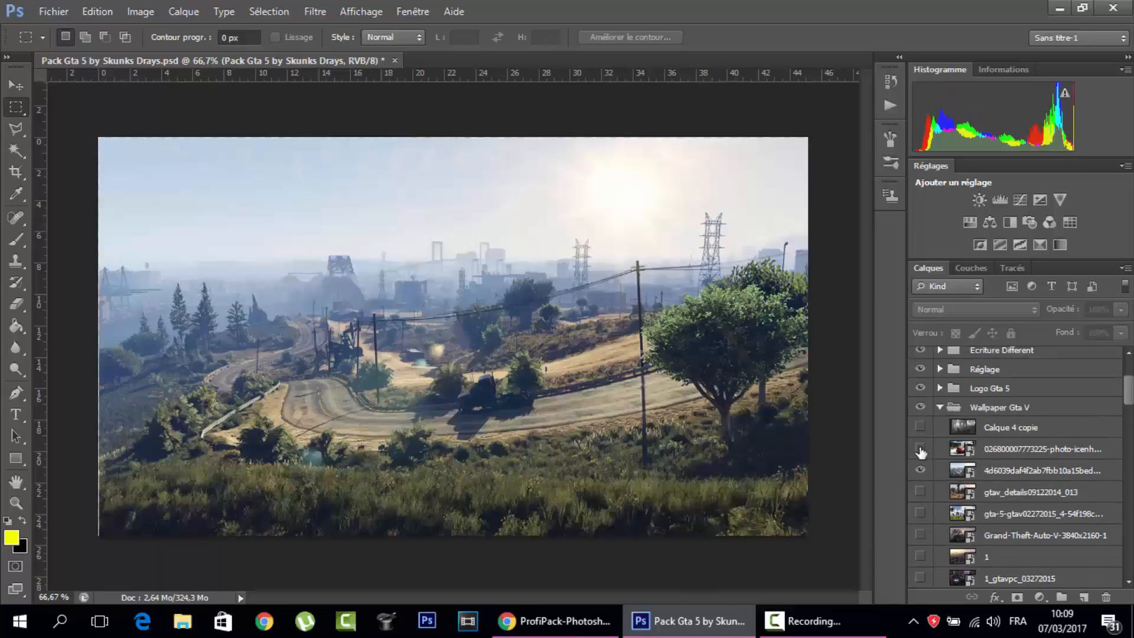
click(920, 470)
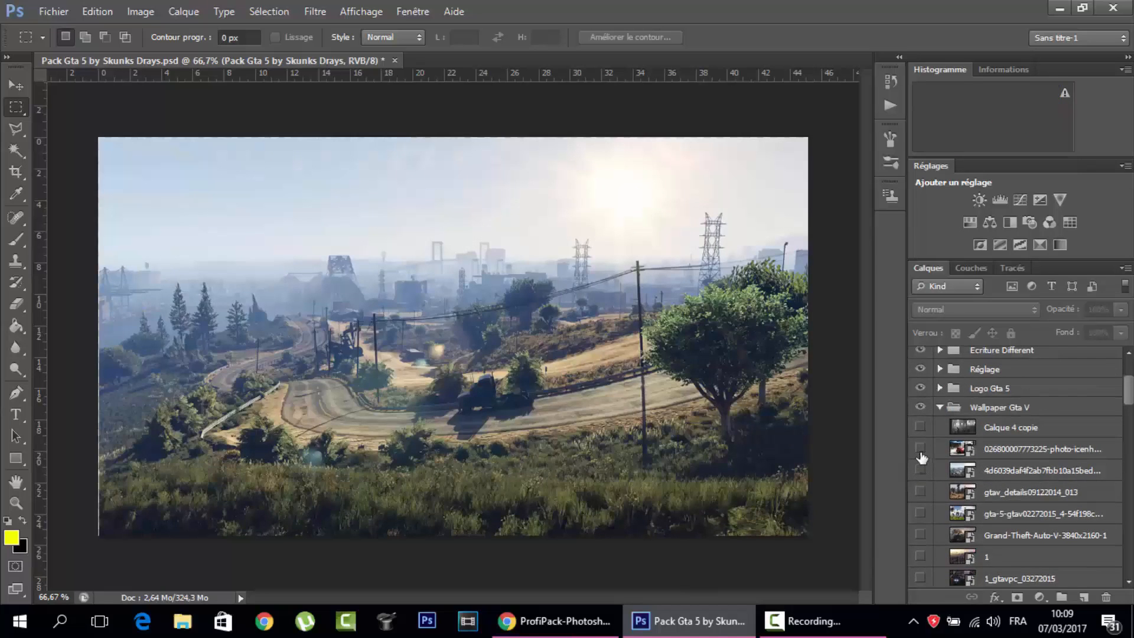
click(920, 449)
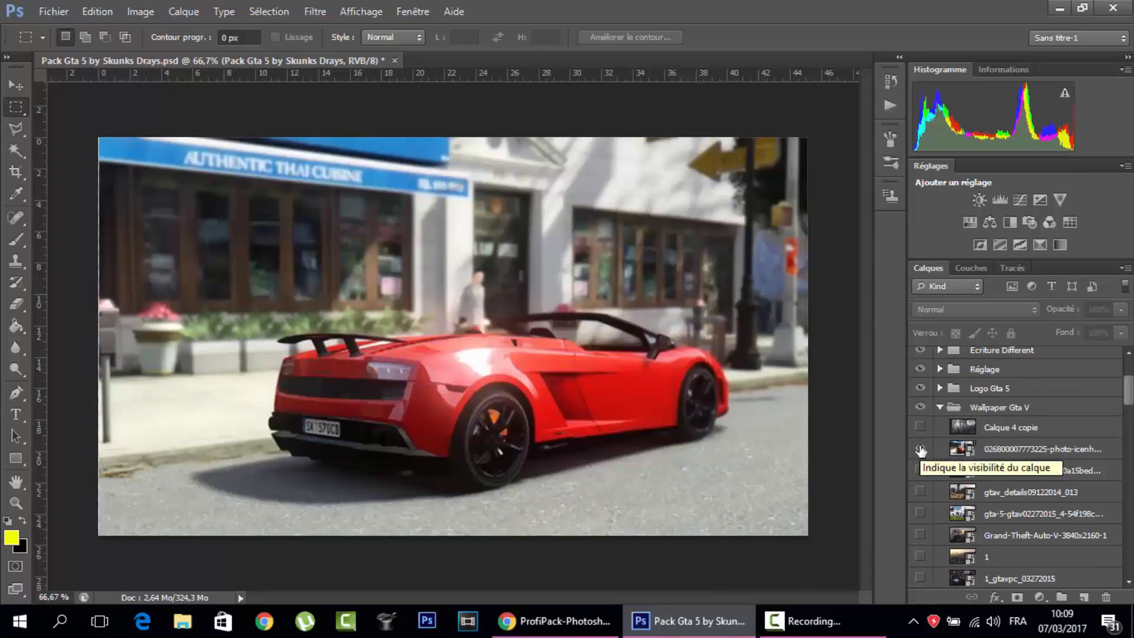
click(920, 449)
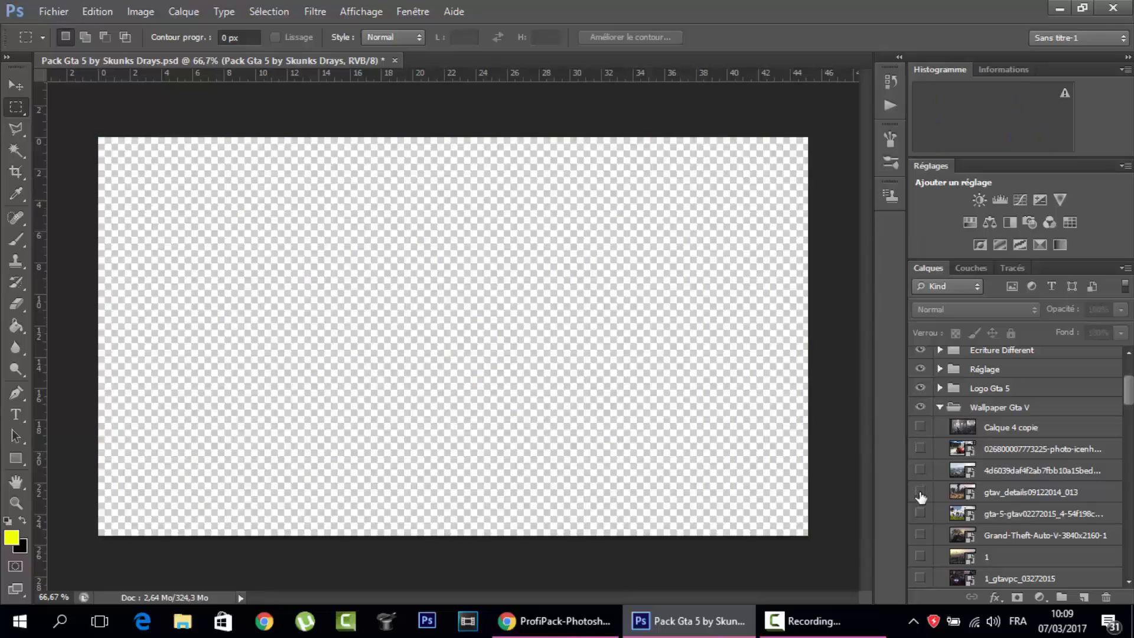
click(920, 494)
click(920, 494)
click(920, 520)
click(920, 520)
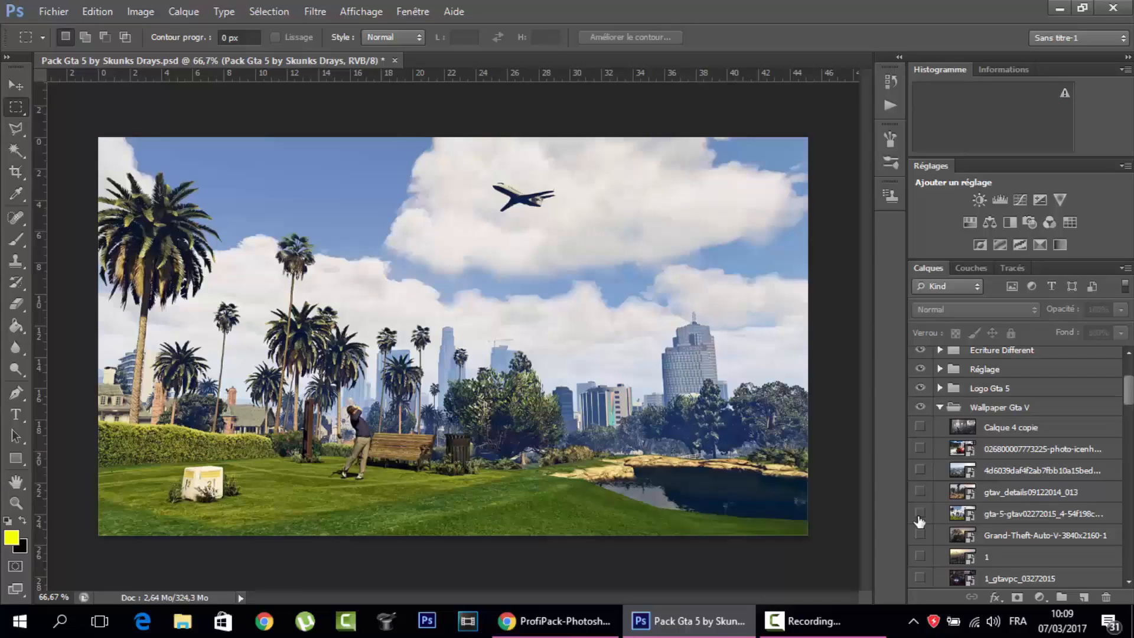
Show the 13_gtavpc_03272015 wallpaper layer in the Wallpaper Gta V group.
scroll(1128, 397, down, 1)
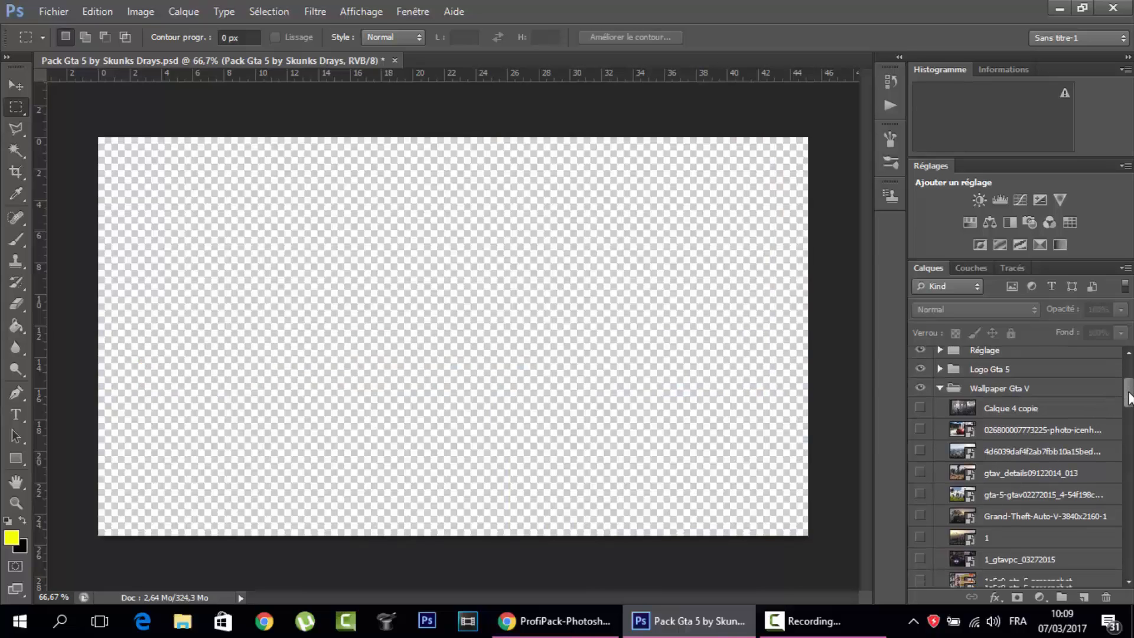
drag(1129, 397, 1128, 417)
click(920, 506)
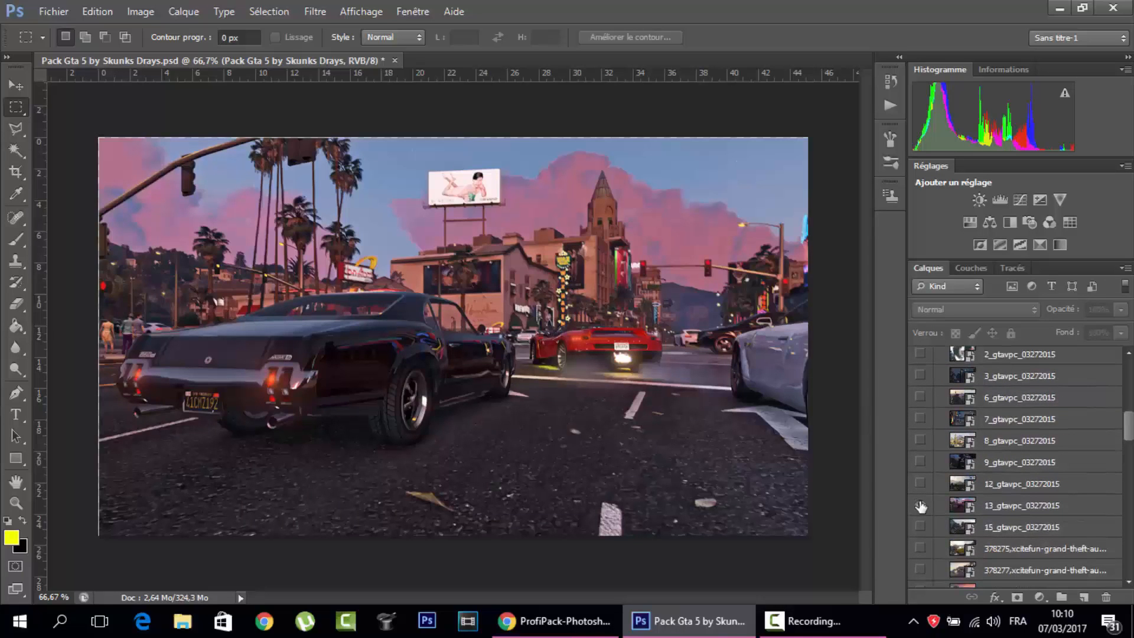
Create a new 1920 × 1080 pixel document at 72 pixels/inch with a transparent background.
click(54, 7)
click(64, 30)
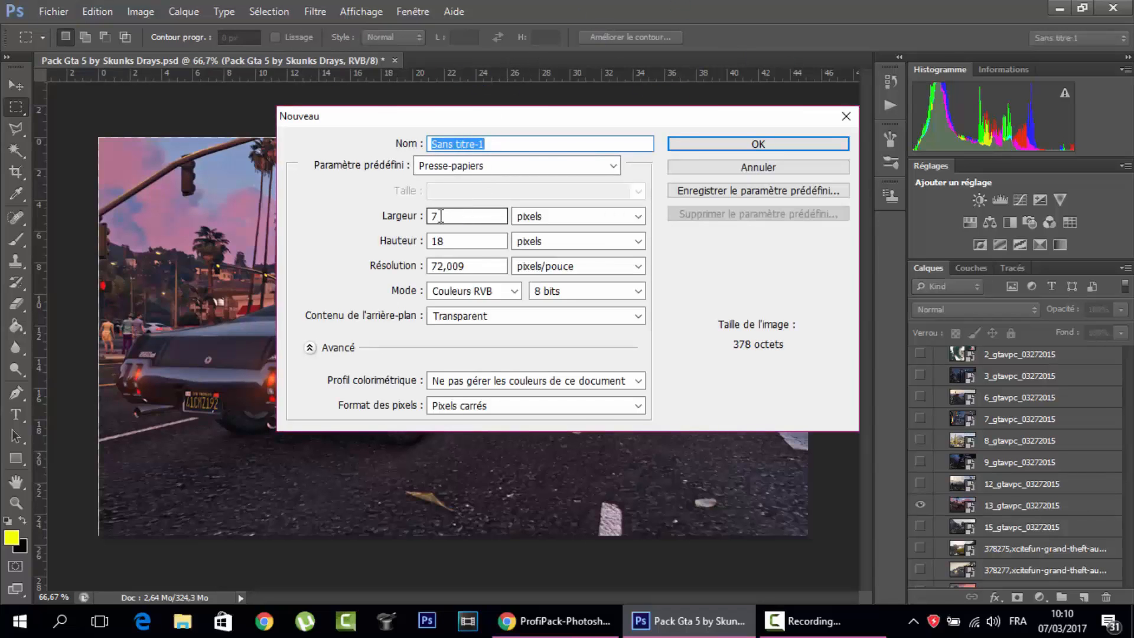
double_click(439, 217)
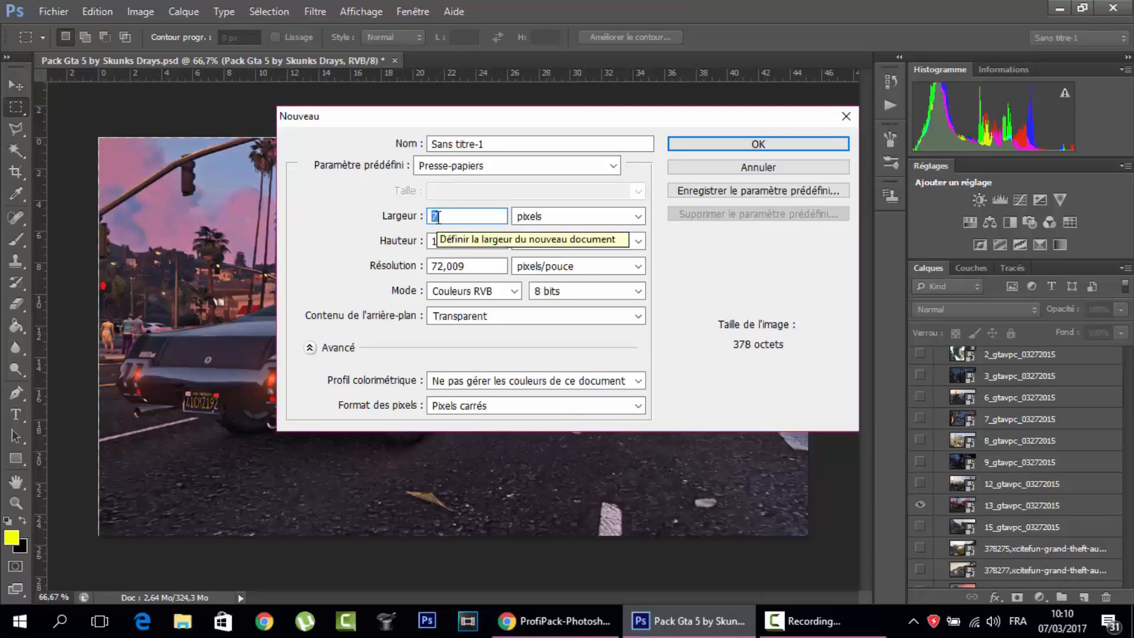
text(1920)
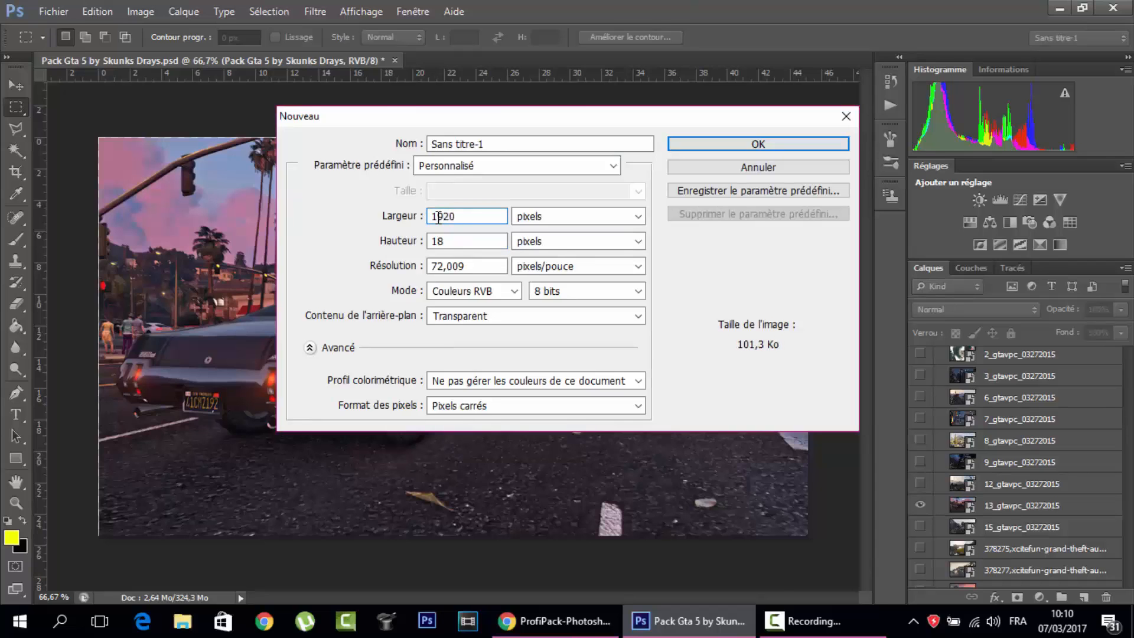
key(Tab)
text(1080)
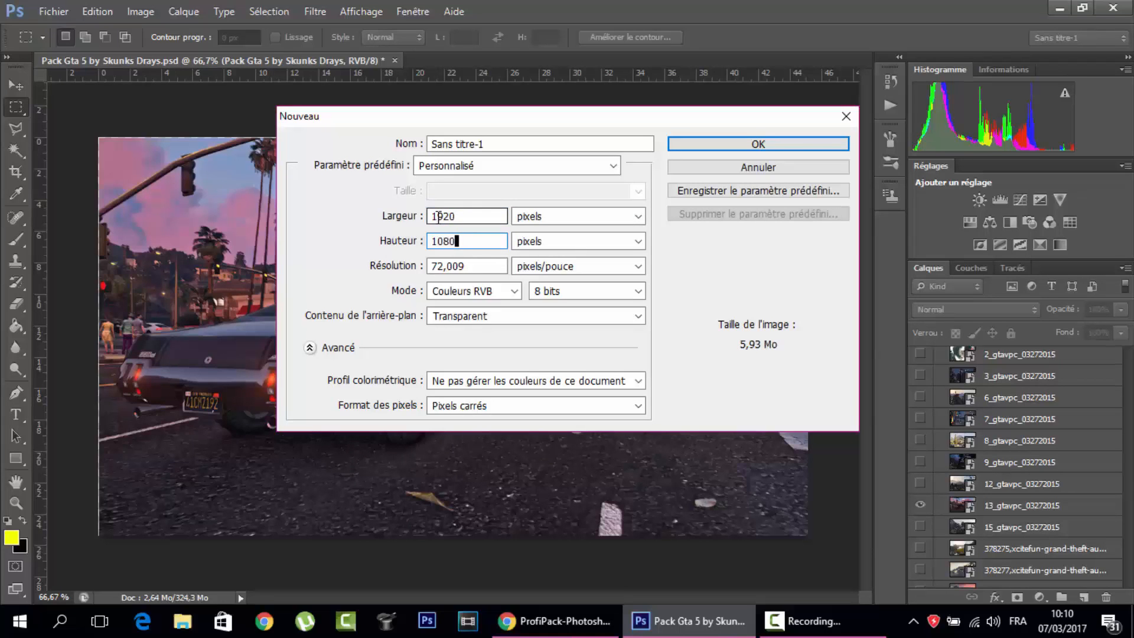
key(Tab)
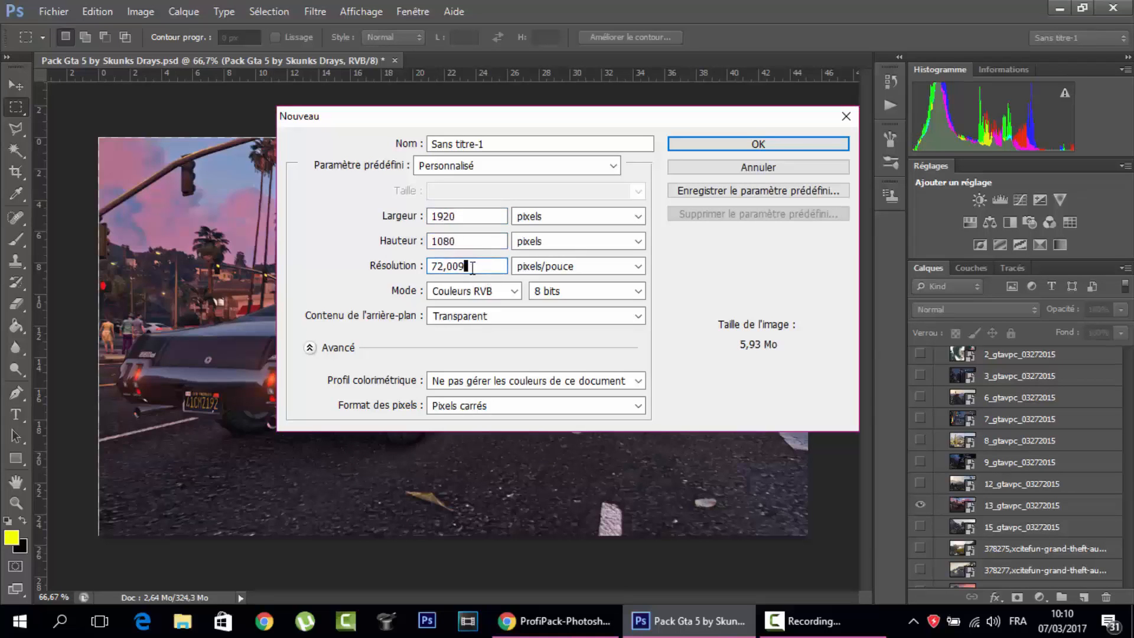
drag(465, 266, 444, 267)
key(BackSpace)
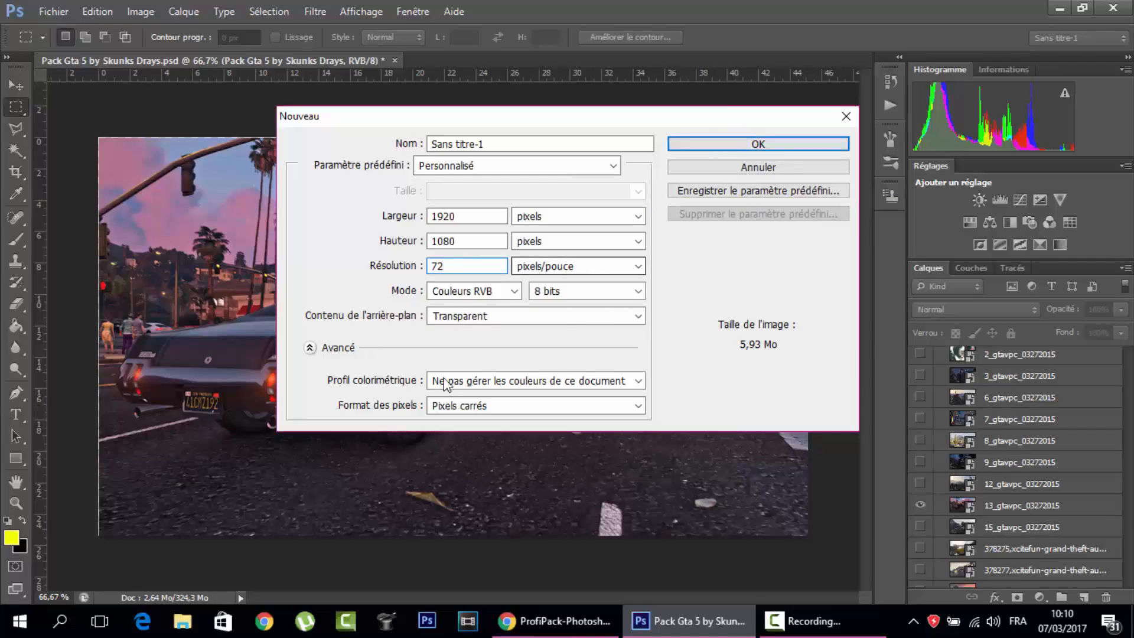
click(494, 318)
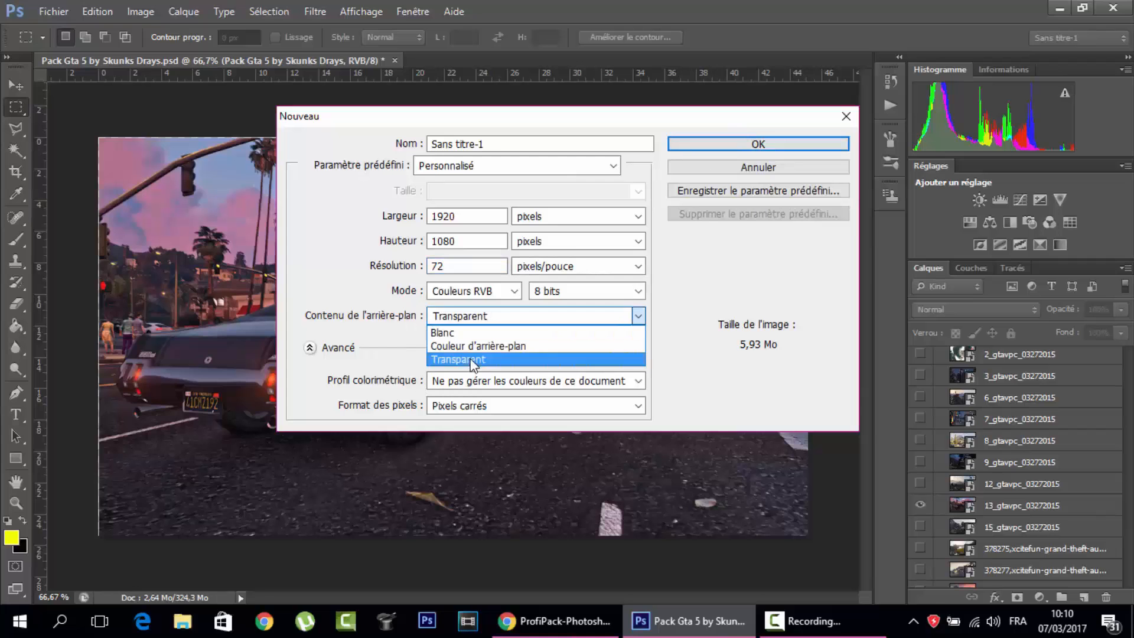
click(473, 361)
click(775, 142)
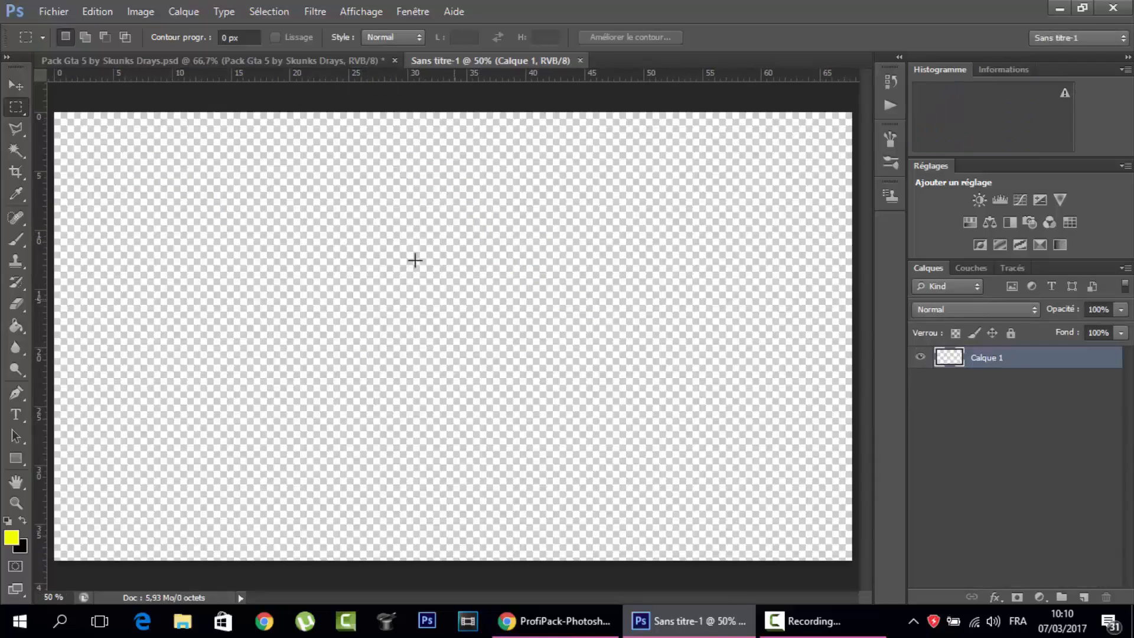
Copy the 13_gtavpc_03272015 wallpaper layer from the pack file into the Sans titre-1 document.
click(181, 59)
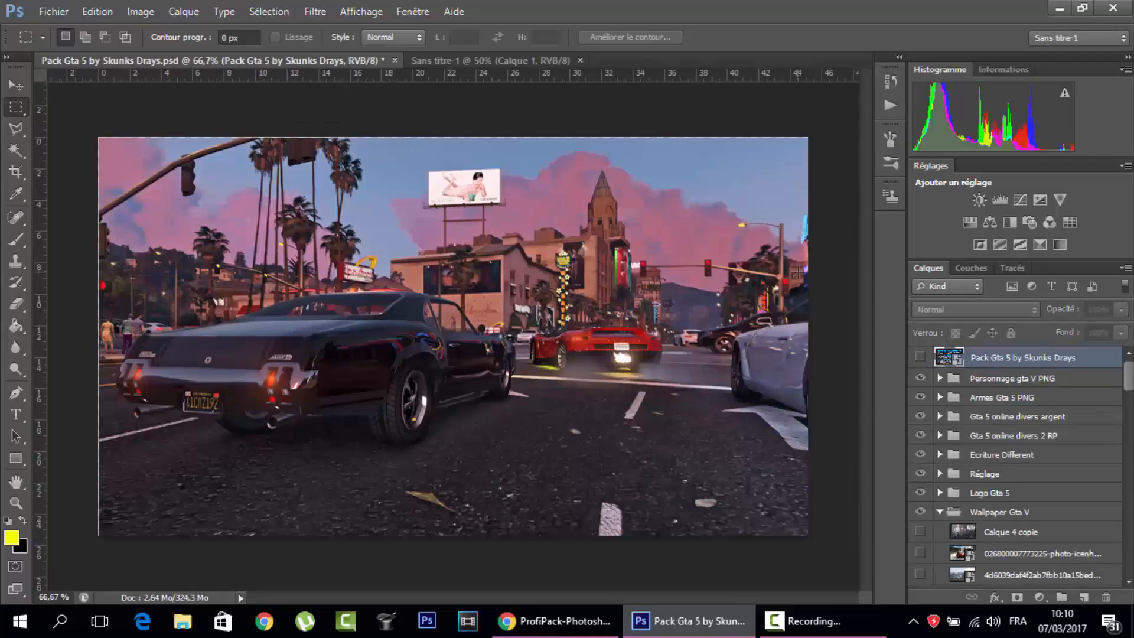
drag(1132, 390, 1131, 448)
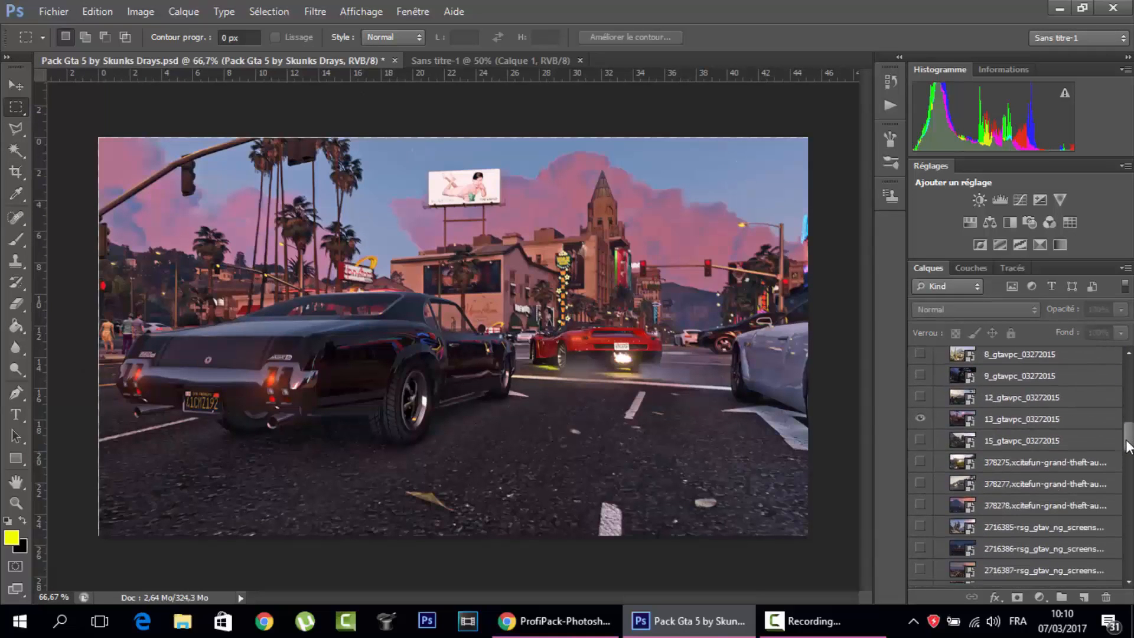
click(1031, 422)
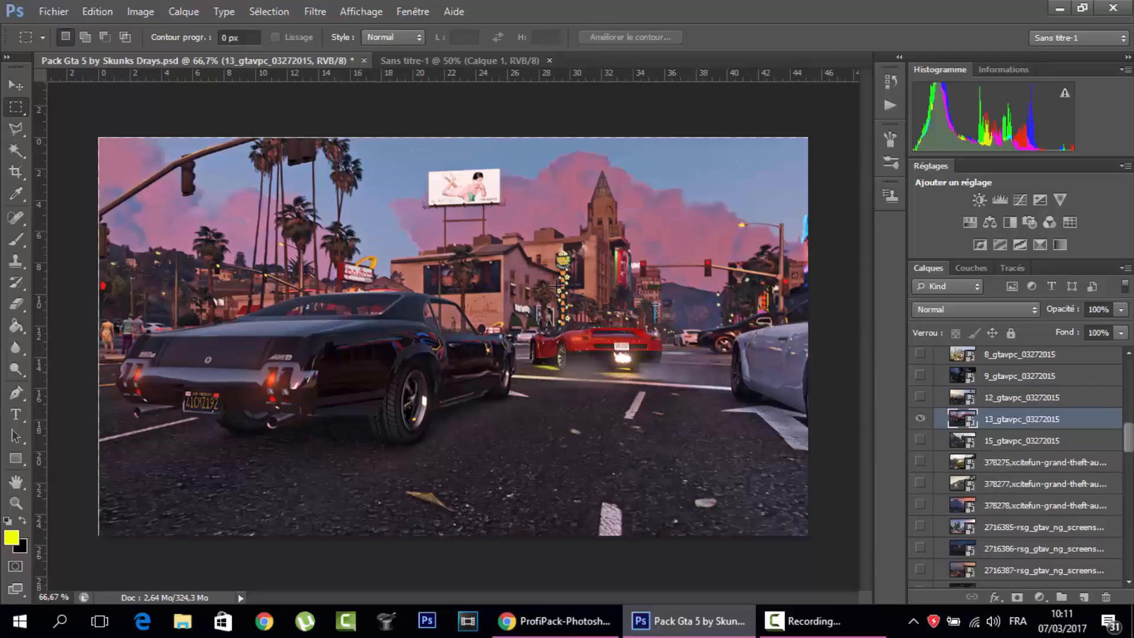
click(11, 85)
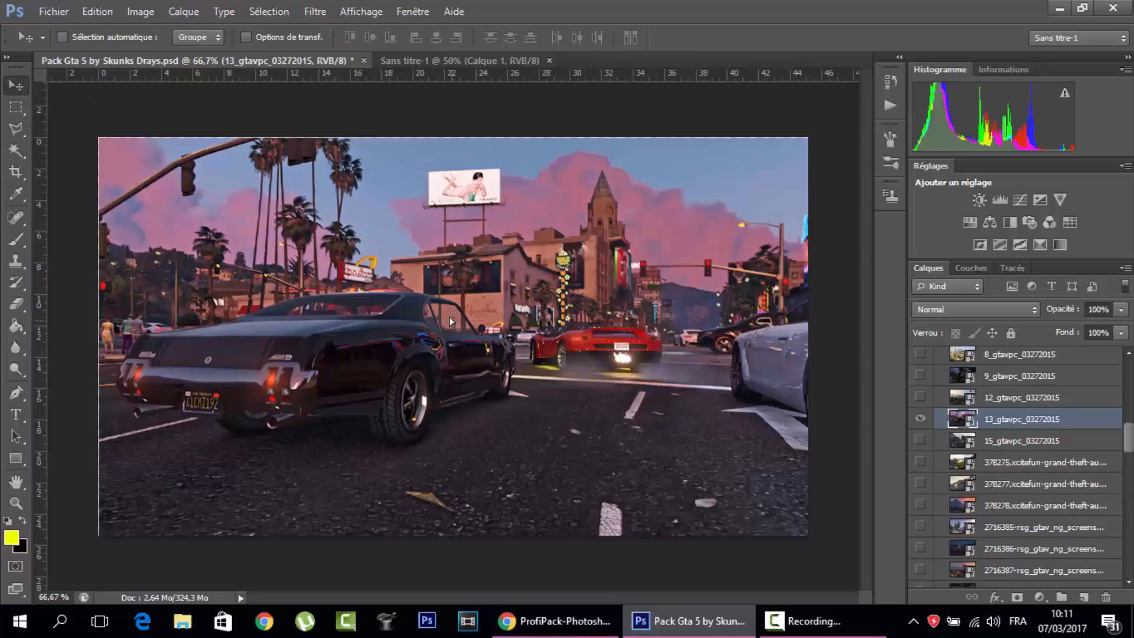
drag(438, 294, 423, 170)
drag(423, 276, 423, 277)
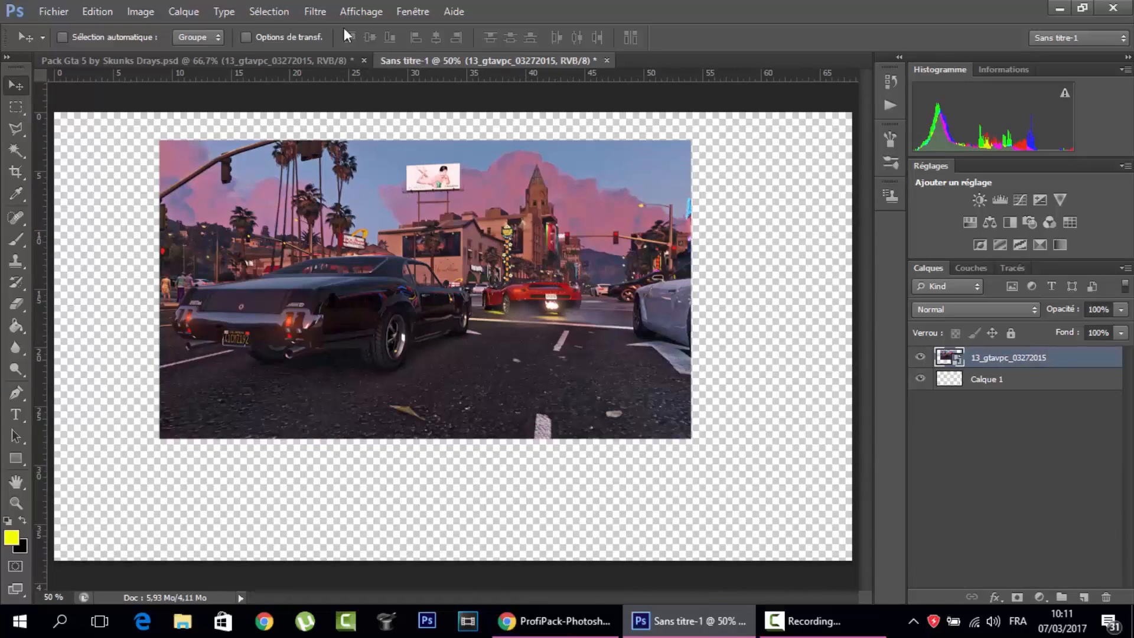
Return to the pack file, collapse the Wallpaper Gta V group and expand the Logo Gta 5 group.
click(255, 59)
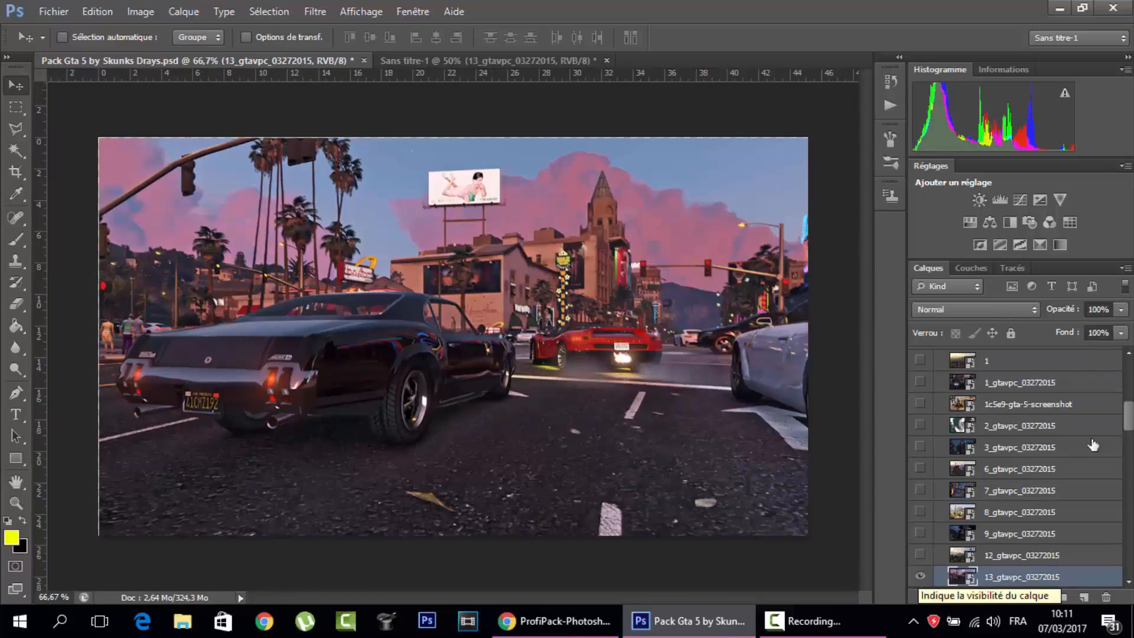
drag(1130, 421, 1128, 375)
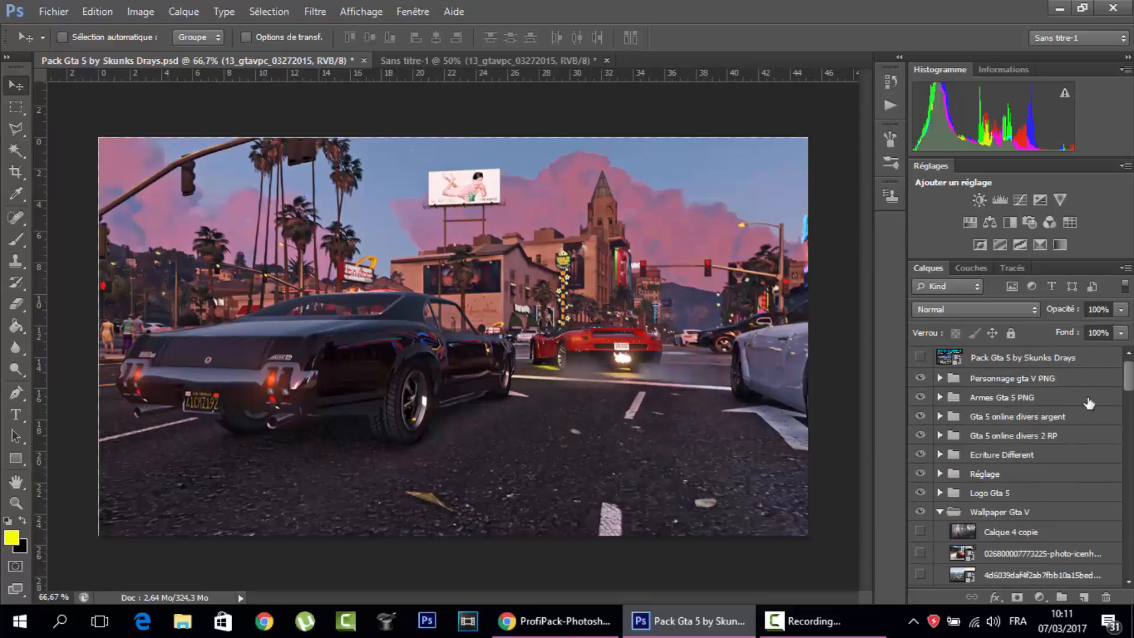
click(945, 512)
click(940, 511)
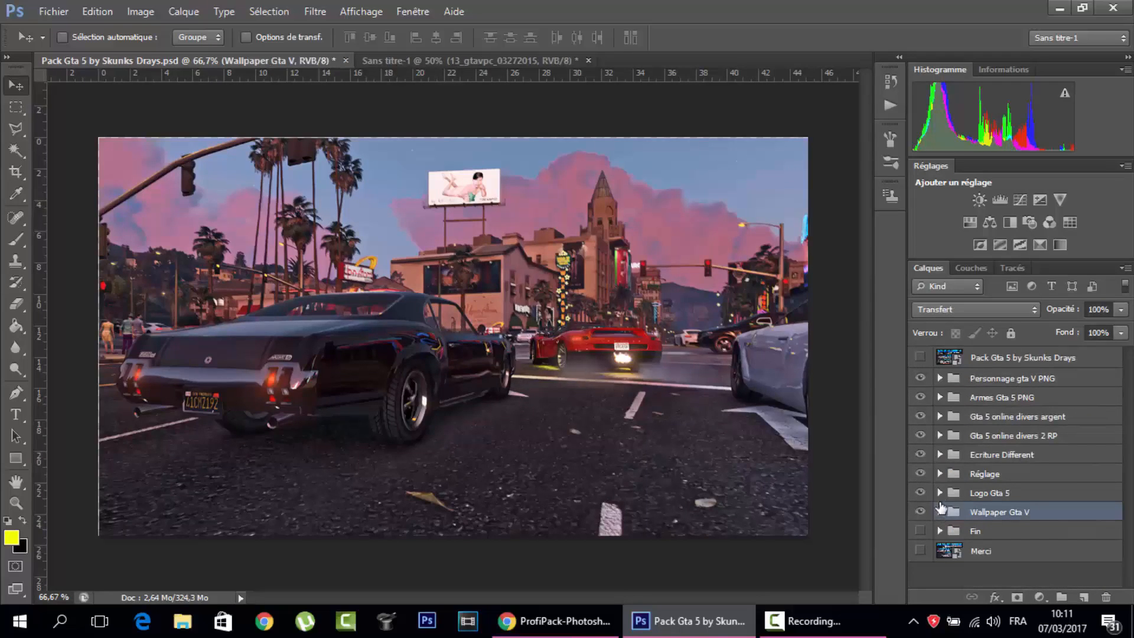
click(940, 492)
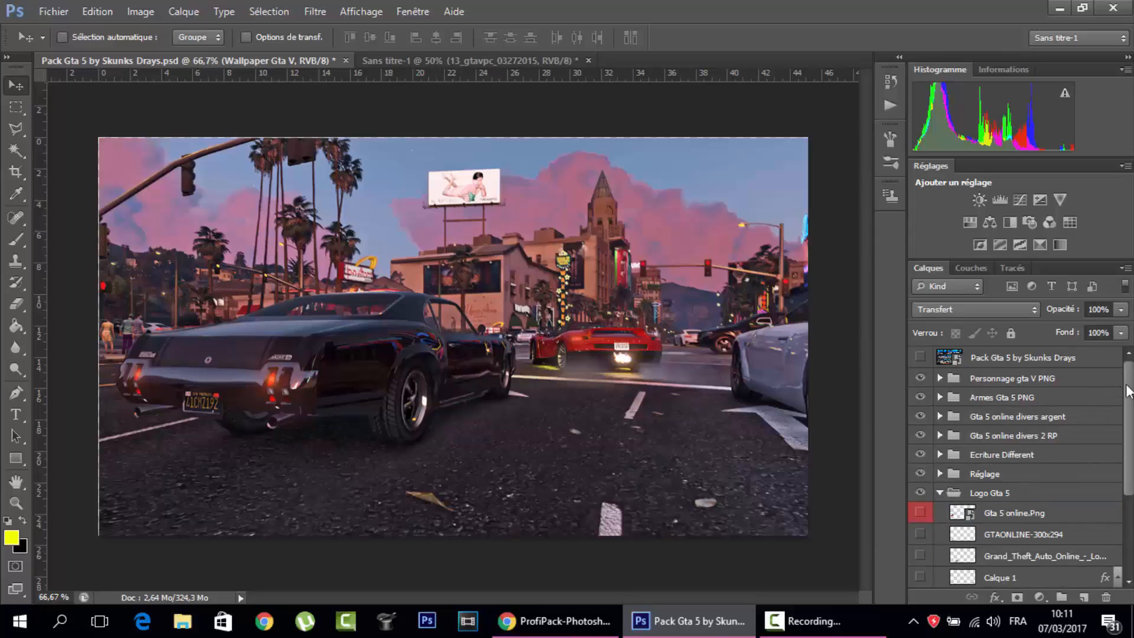
drag(1130, 392, 1130, 449)
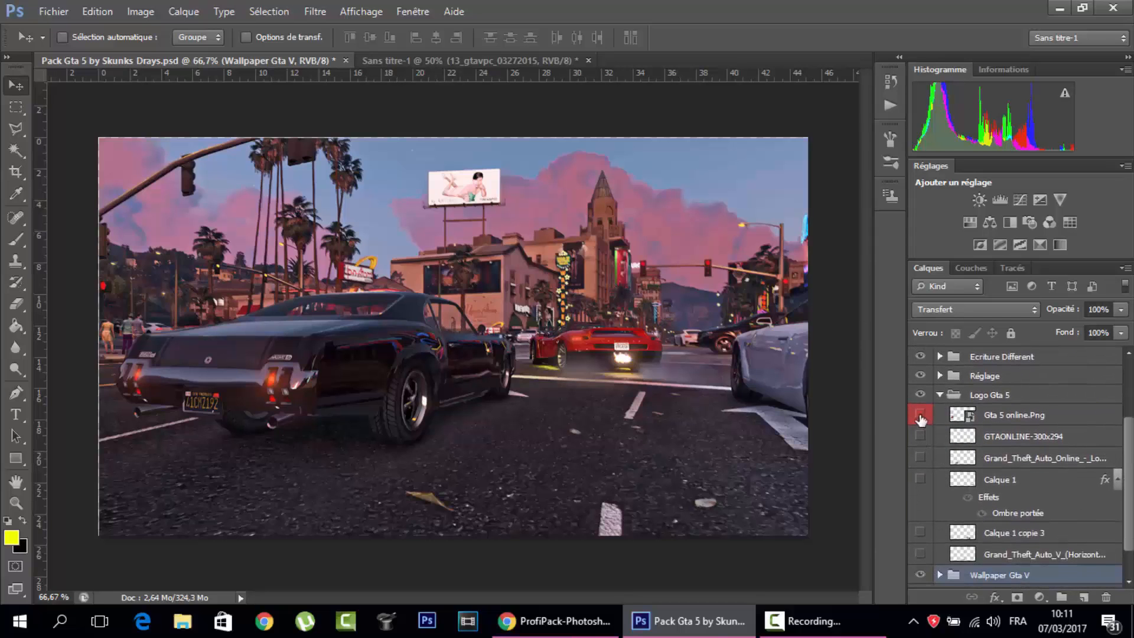
Preview the logos in the Logo Gta 5 group one at a time, hiding each one again.
click(921, 416)
click(921, 415)
click(920, 437)
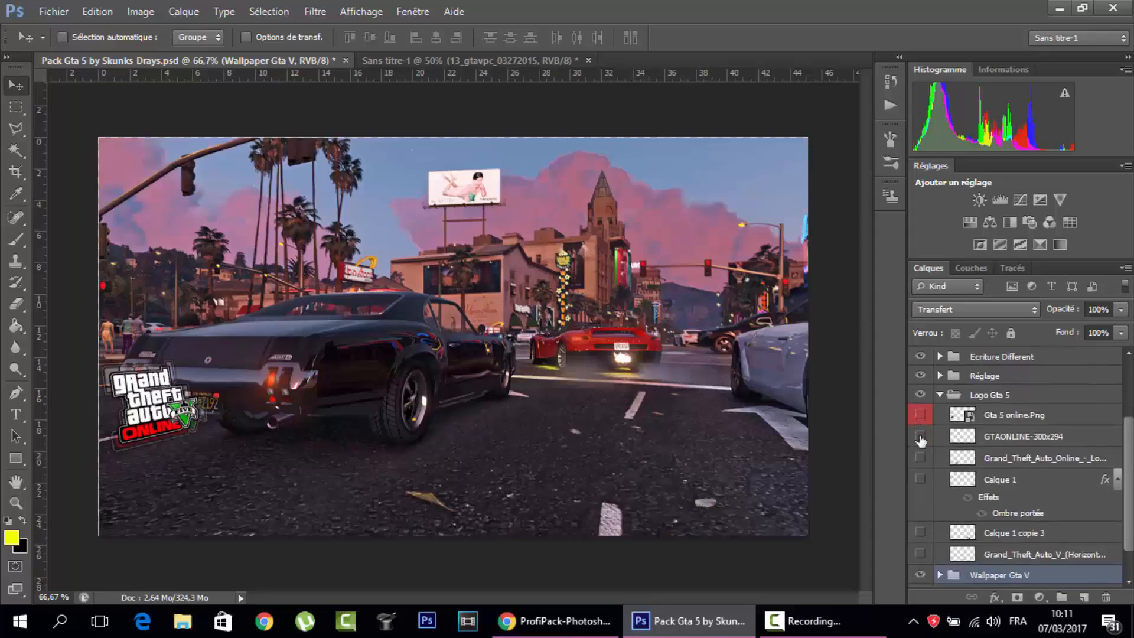
click(920, 437)
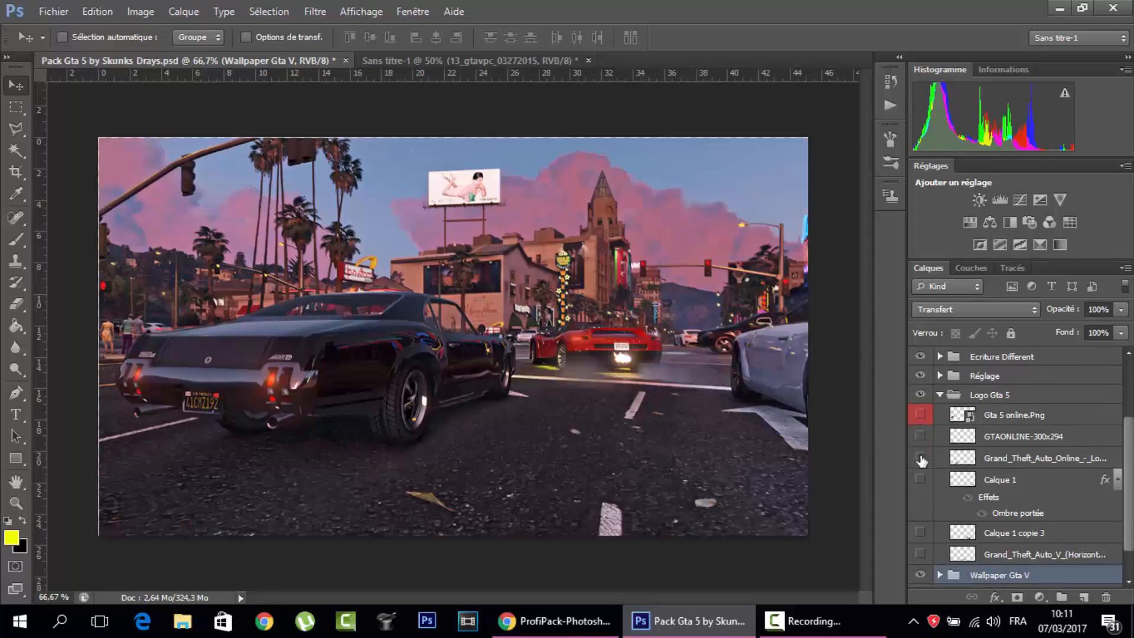
click(920, 459)
click(921, 458)
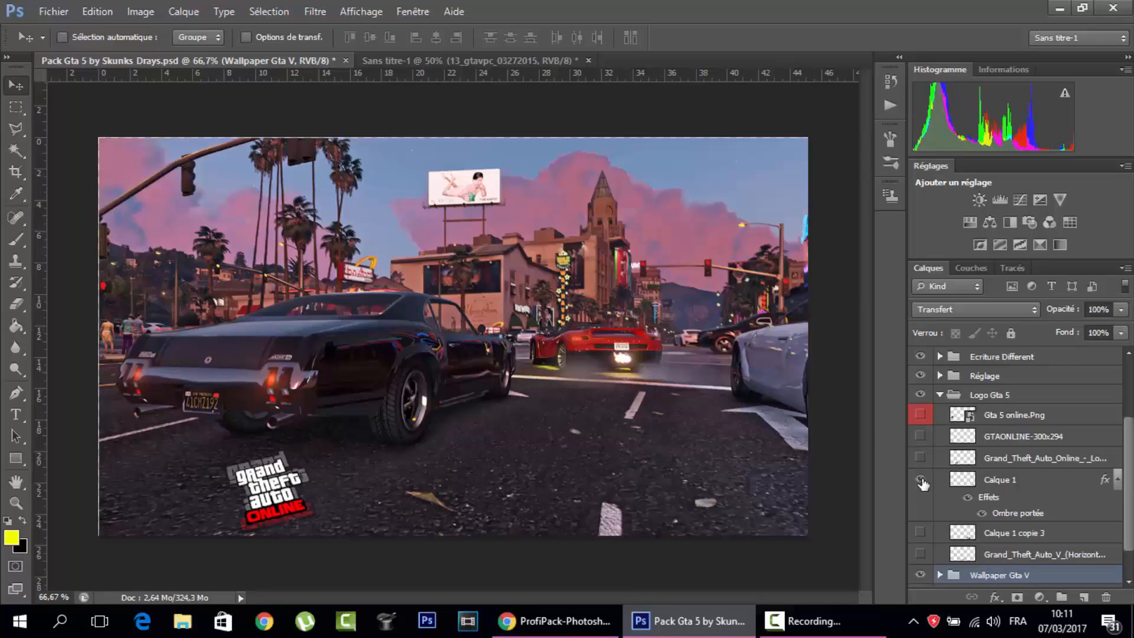
click(921, 480)
click(920, 533)
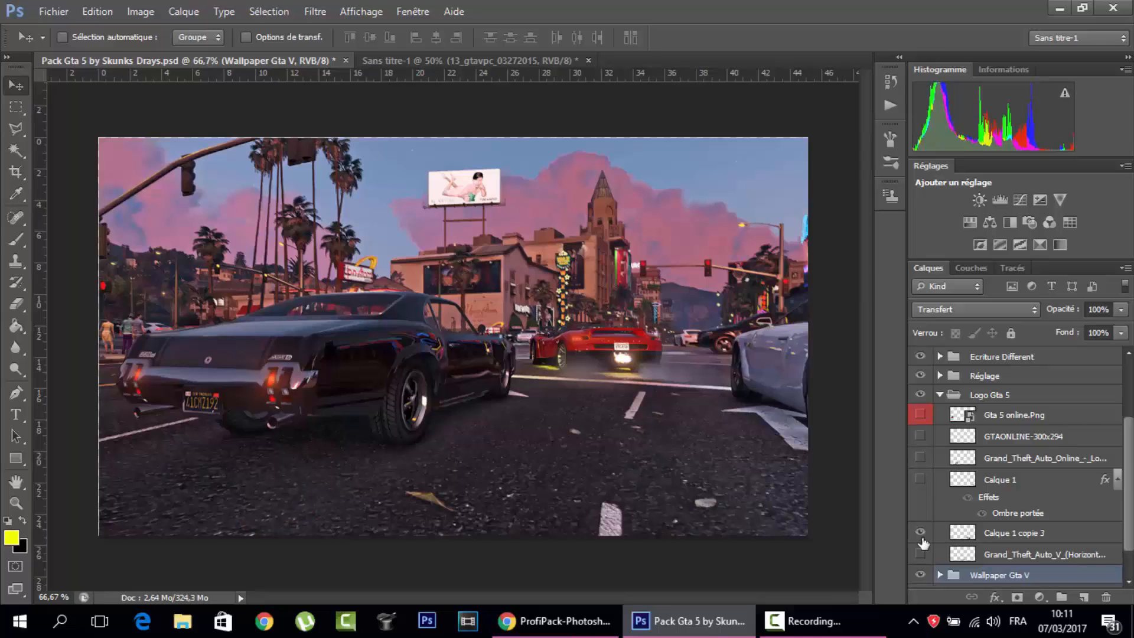
click(920, 533)
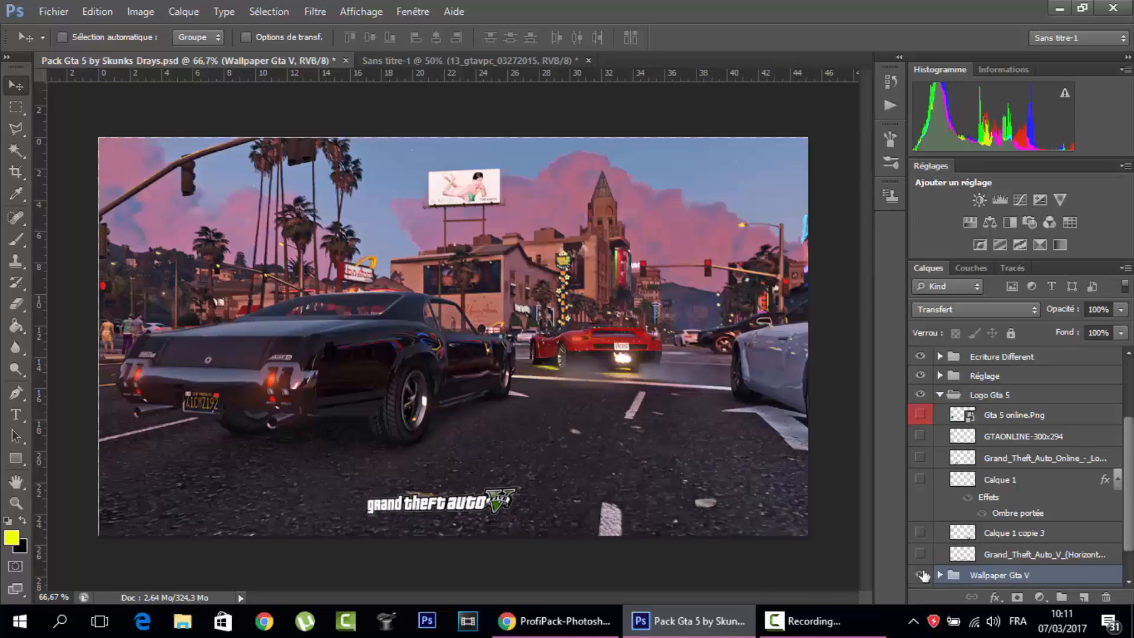
click(921, 458)
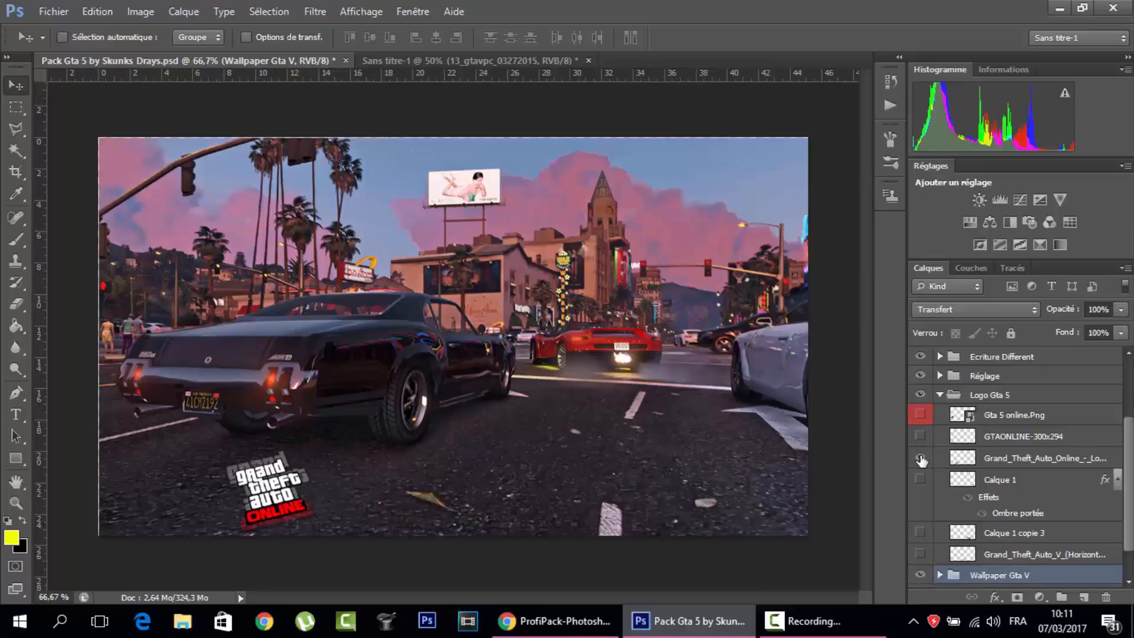
click(920, 458)
click(920, 479)
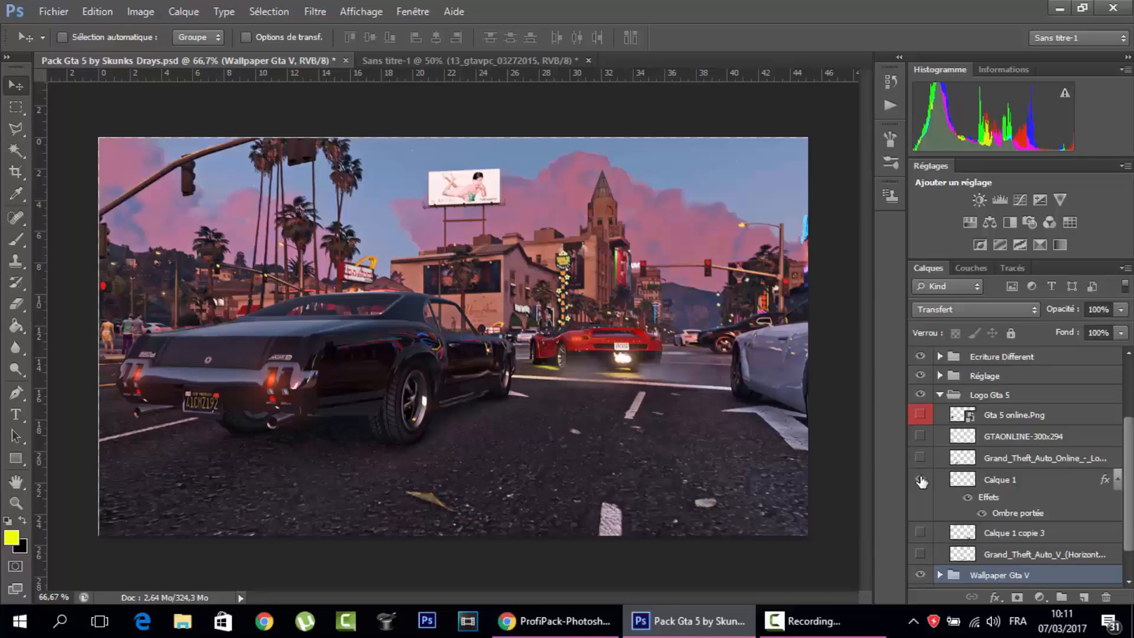
click(920, 479)
Show the Grand_Theft_Auto_Online_-_Logo layer and copy it into Sans titre-1, over the wallpaper.
click(920, 458)
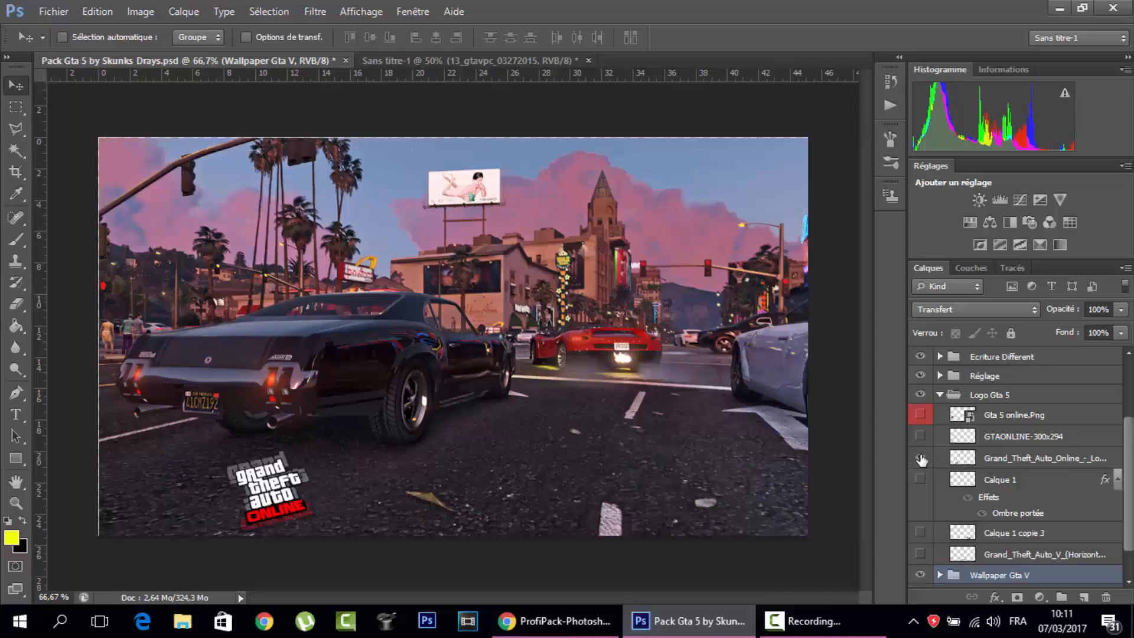
click(1003, 458)
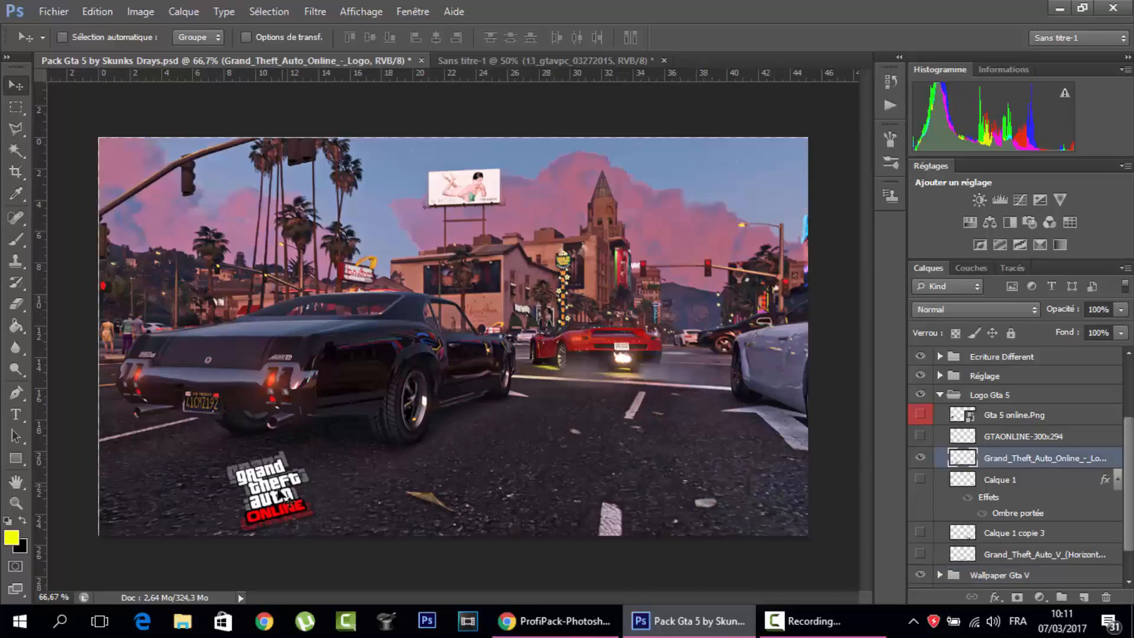
click(919, 459)
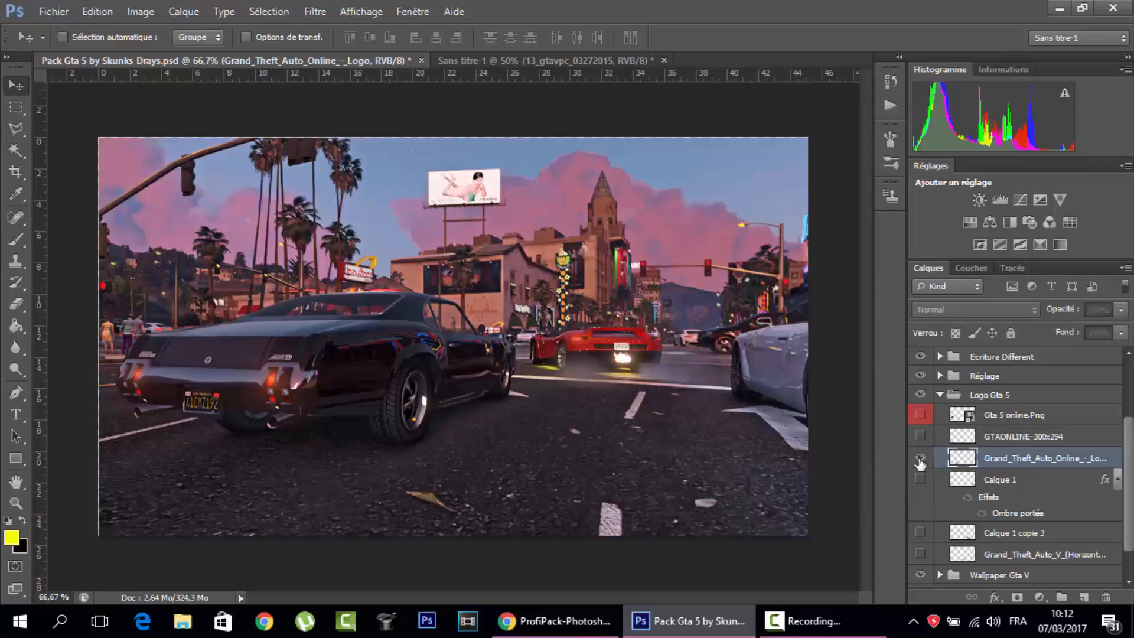
click(919, 460)
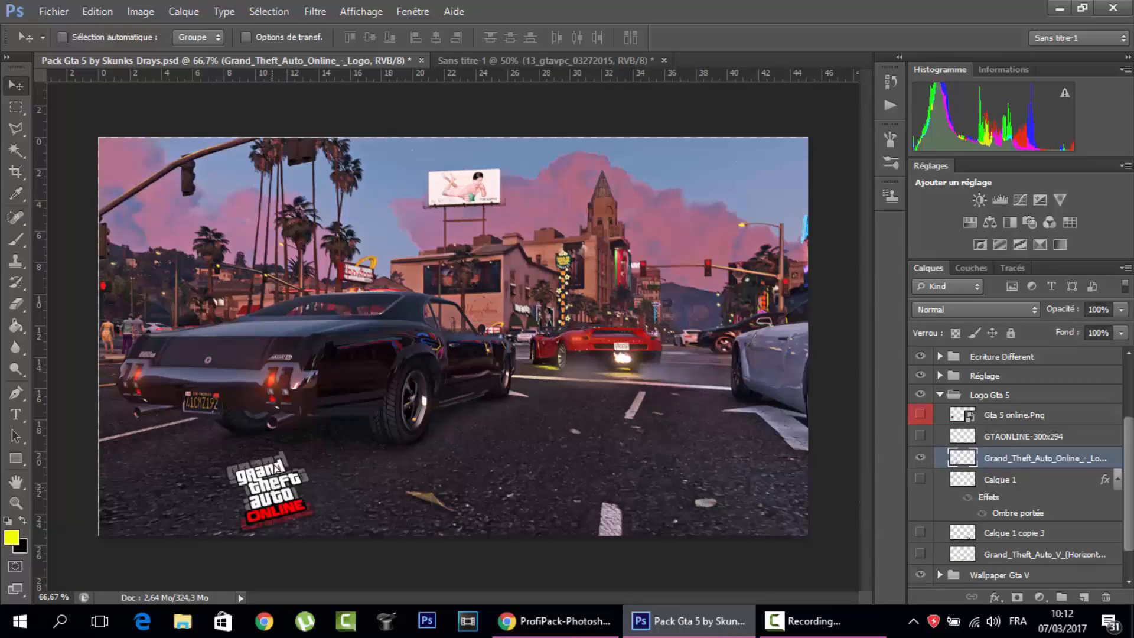
drag(276, 467, 506, 324)
Return to the pack file, collapse the Logo Gta 5 group and expand the Réglage group.
click(216, 62)
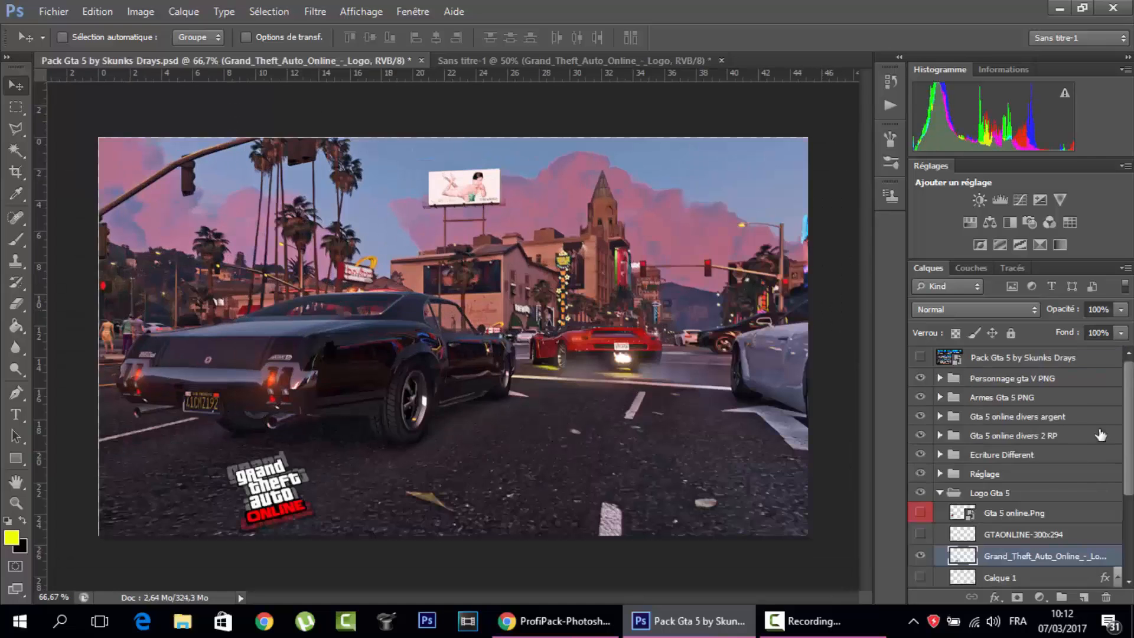
click(940, 497)
click(940, 494)
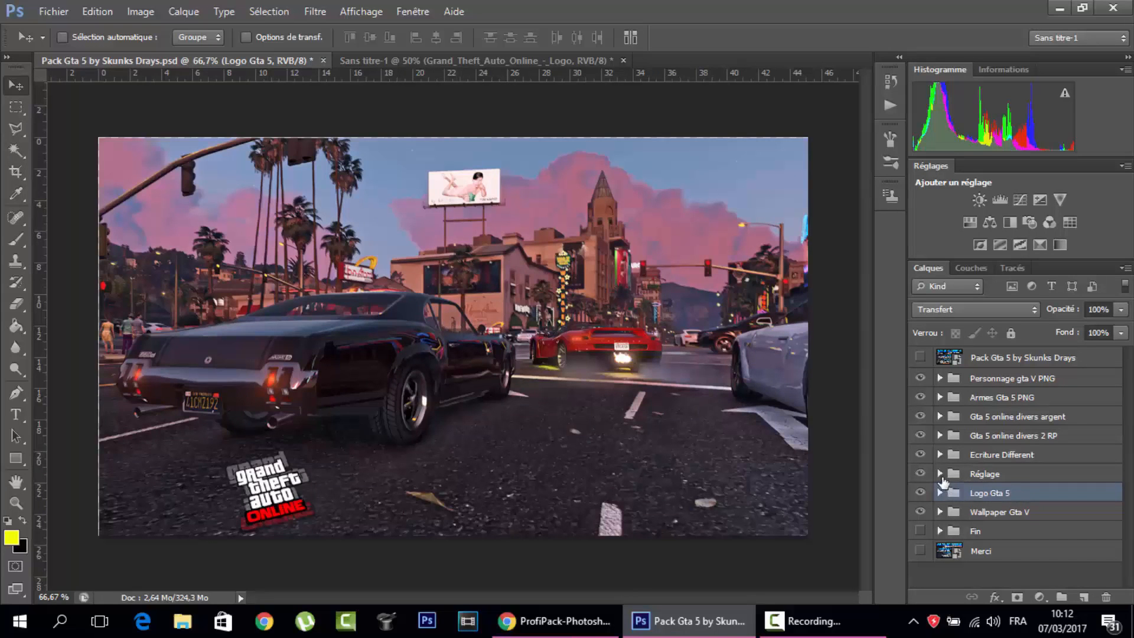
click(940, 474)
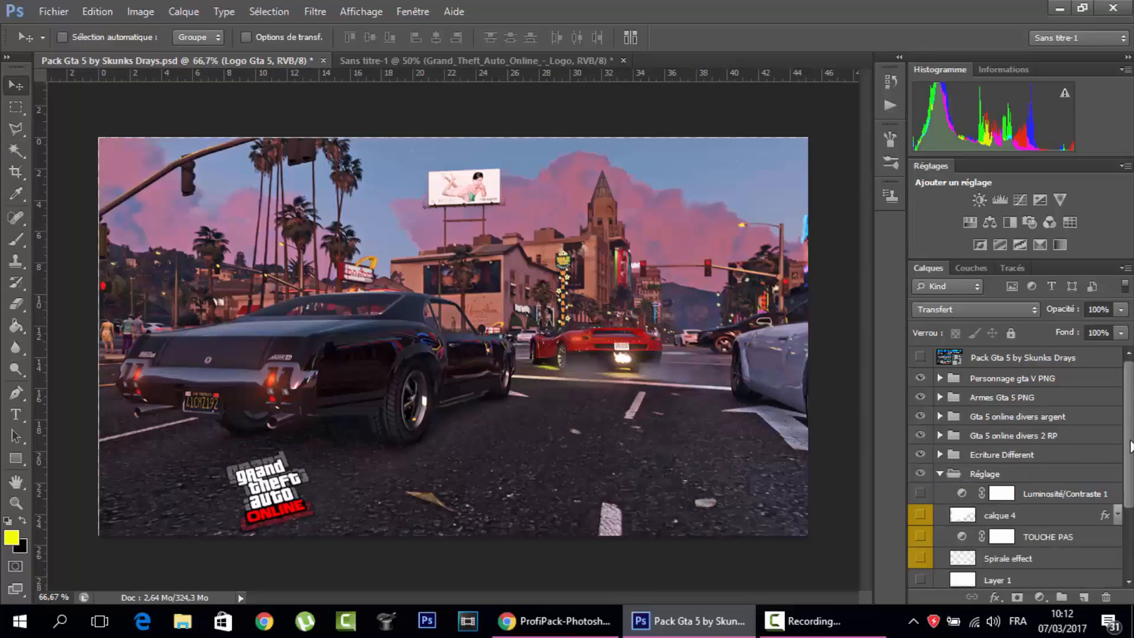
drag(1130, 446, 1129, 476)
Preview the Luminosité/Contraste 1 and calque 4 layers in the Réglage group, hiding each one again.
click(920, 435)
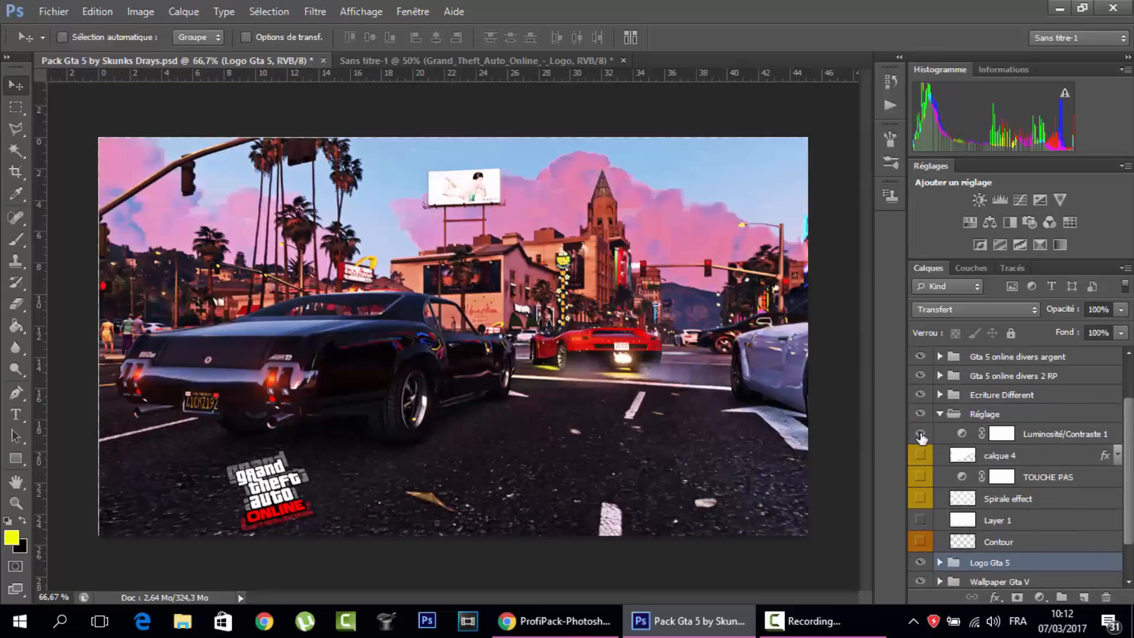
click(921, 435)
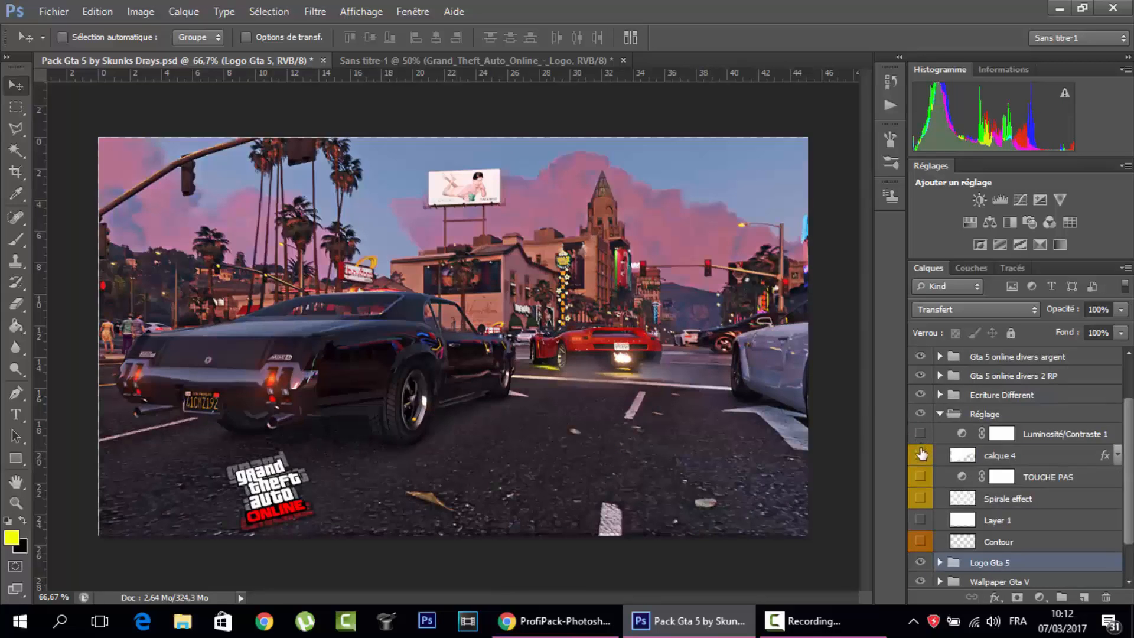
click(920, 456)
click(921, 456)
Show the TOUCHE PAS adjustment layer and copy it into the Sans titre-1 document.
click(920, 477)
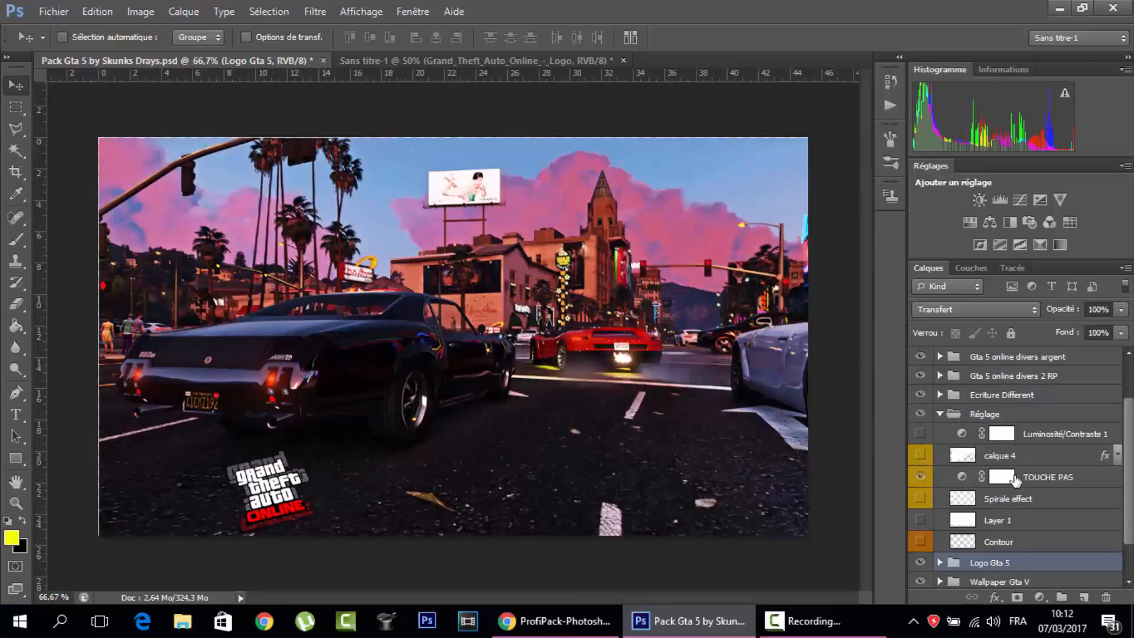
click(1002, 477)
drag(528, 315, 463, 231)
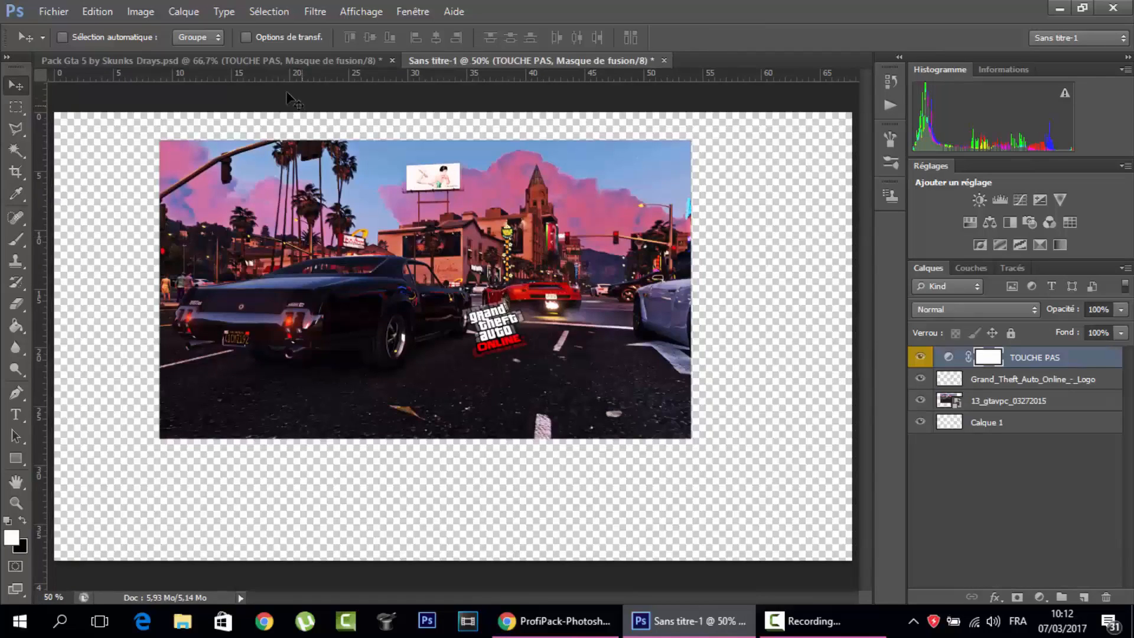
Preview the pack file's Spirale effect and Layer 1 layers, hiding both along with TOUCHE PAS.
click(274, 60)
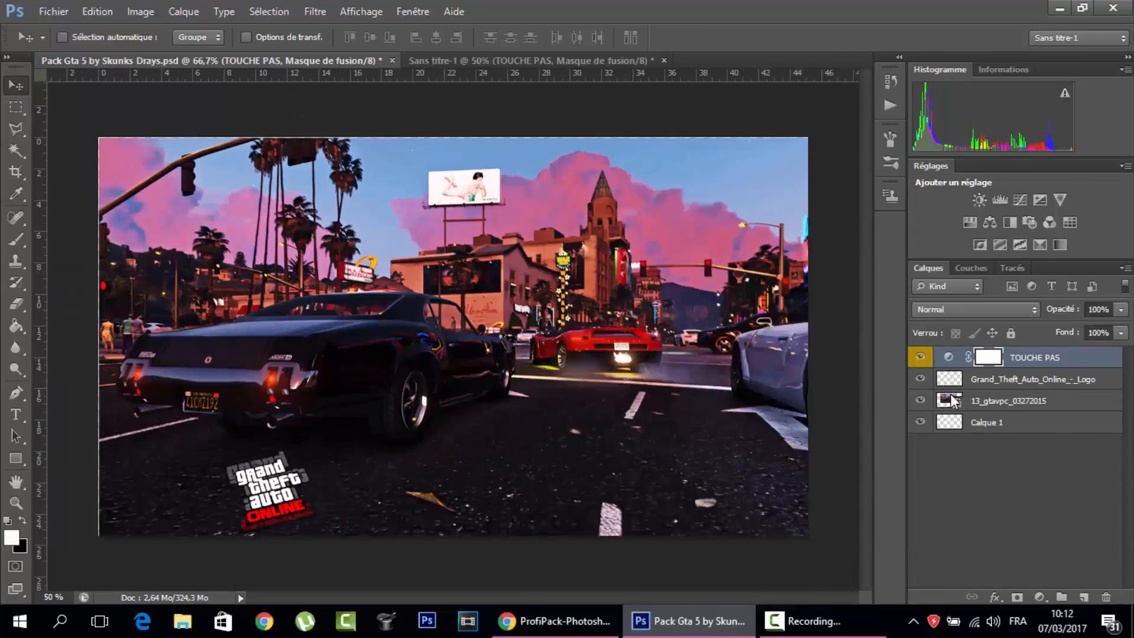
drag(1129, 456, 1108, 515)
click(921, 459)
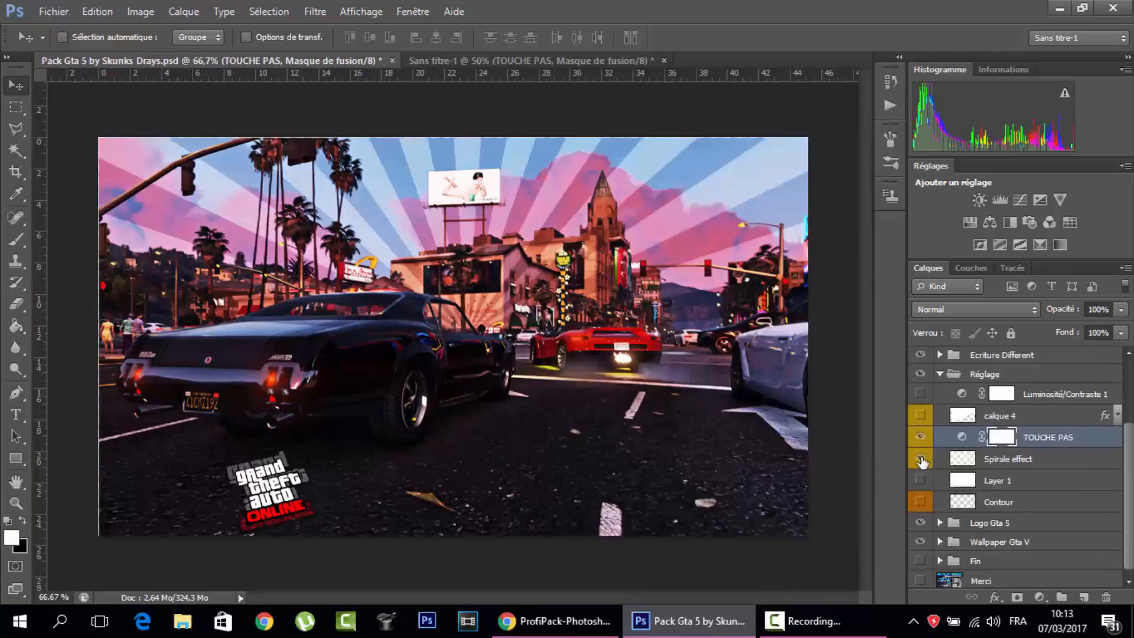
click(921, 438)
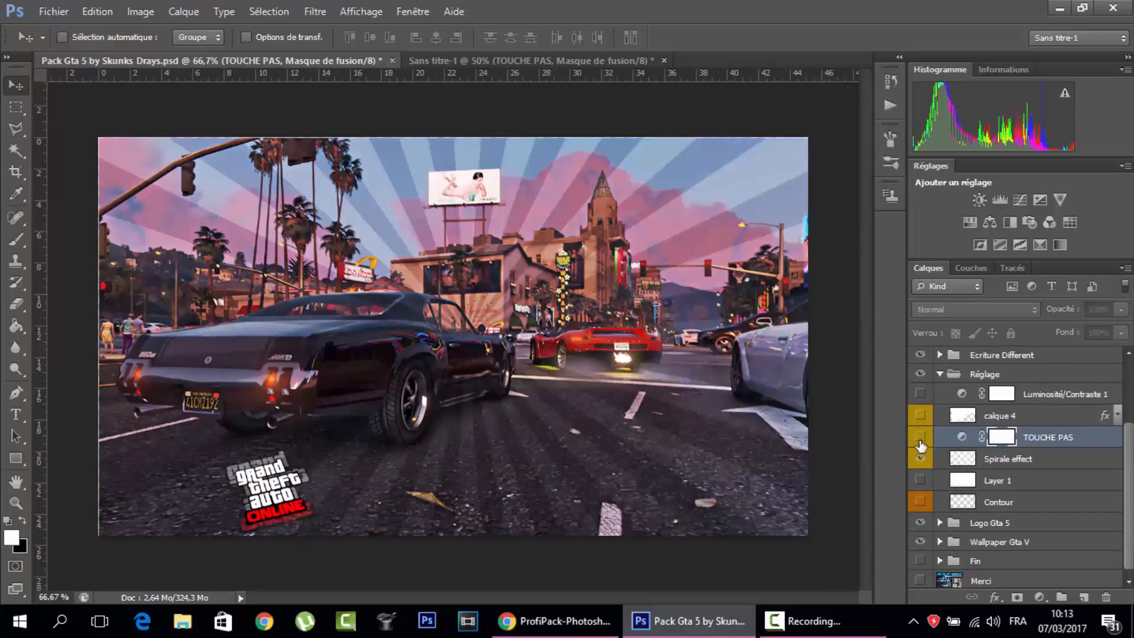
click(920, 460)
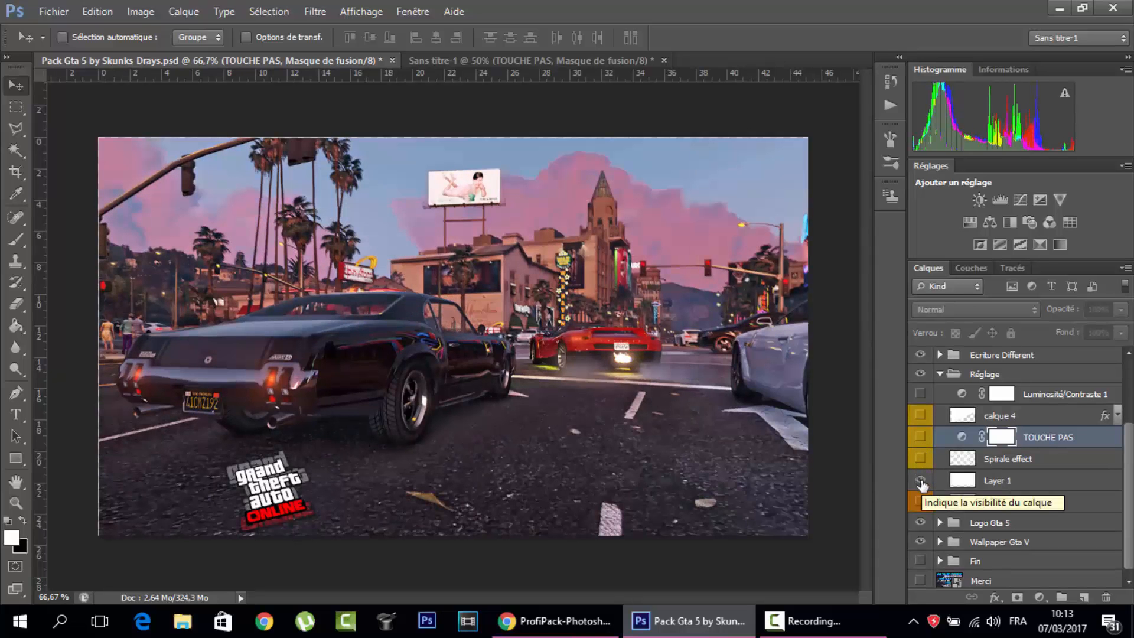
click(920, 481)
Show the Contour layer in the Réglage group and copy it into the Sans titre-1 document.
click(920, 502)
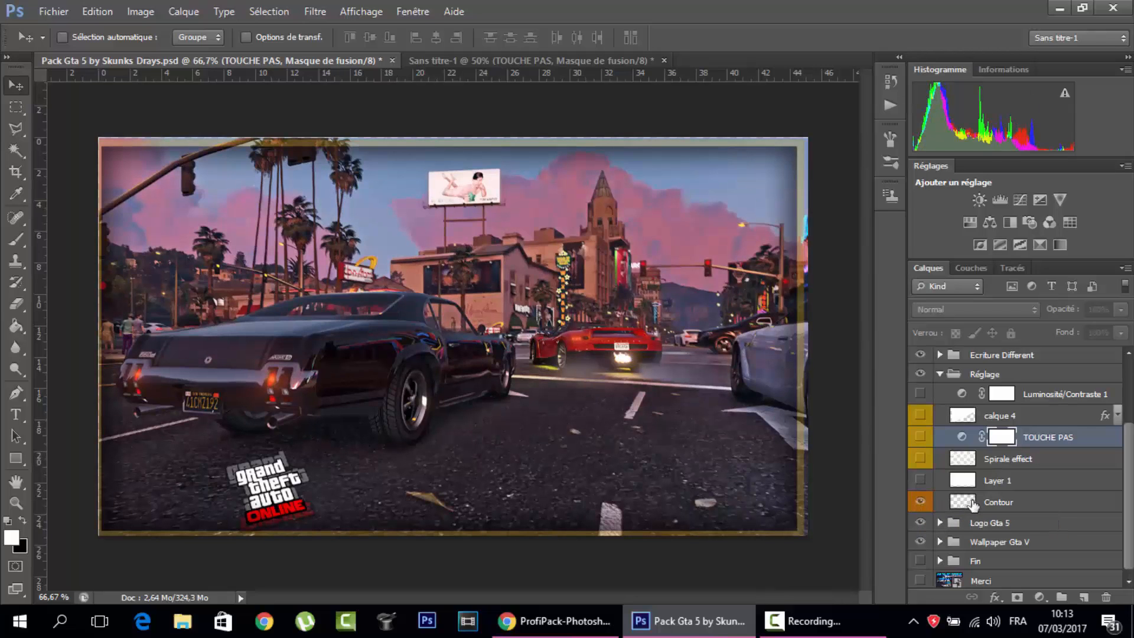
click(962, 502)
drag(522, 250, 459, 270)
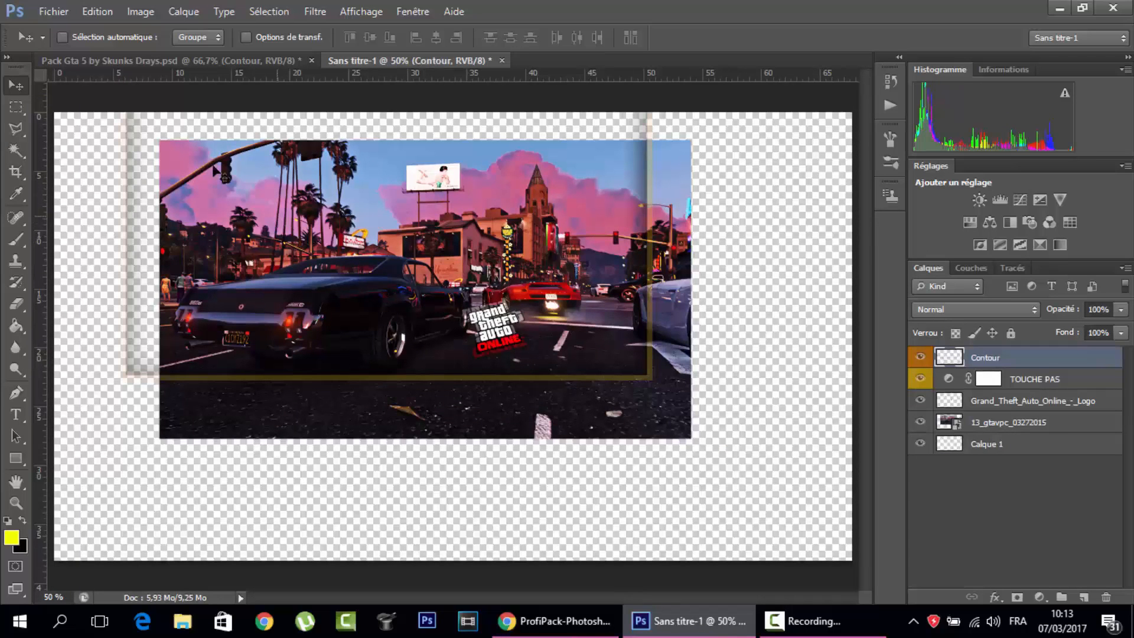
Scale the 13_gtavpc_03272015 wallpaper layer so it fills the whole canvas.
click(1008, 423)
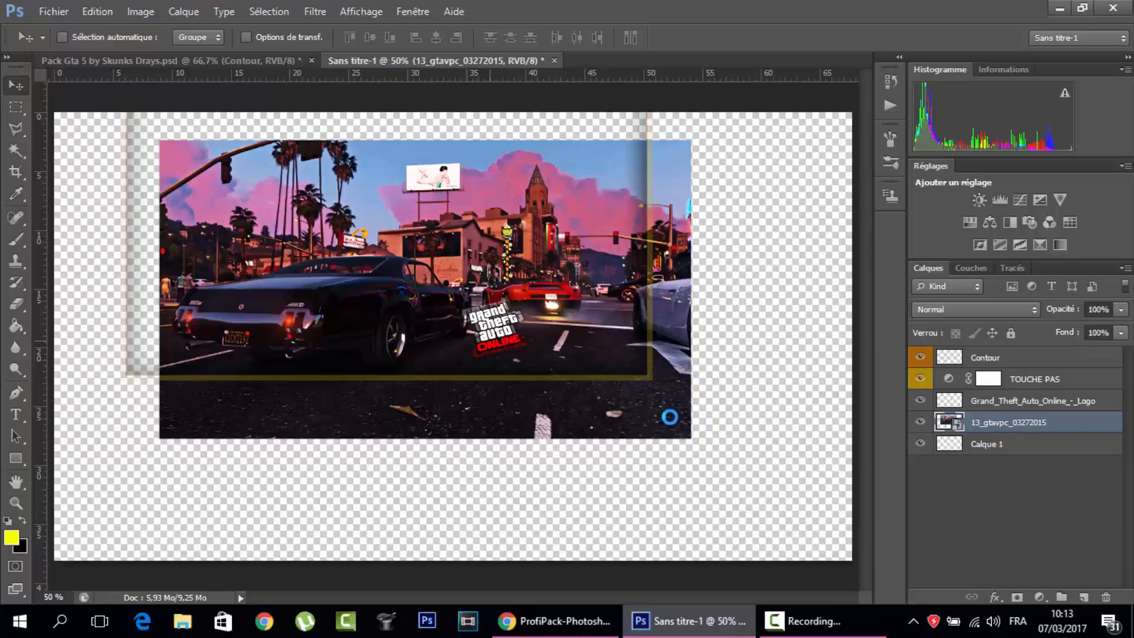
key(ctrl+t)
drag(693, 440, 852, 560)
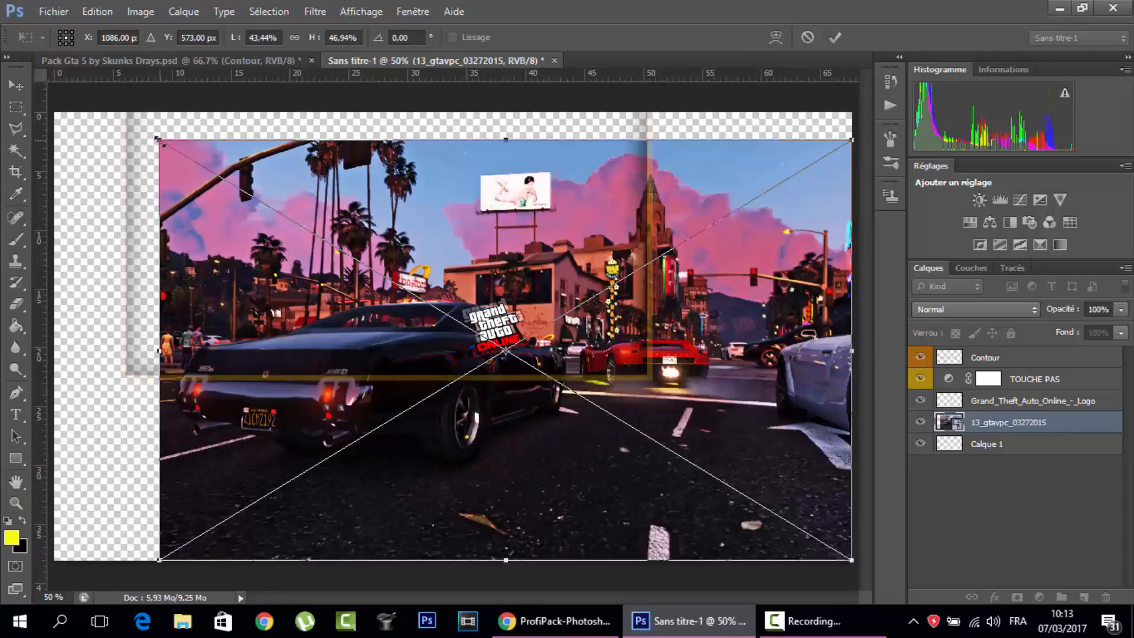
drag(64, 118, 55, 112)
key(Return)
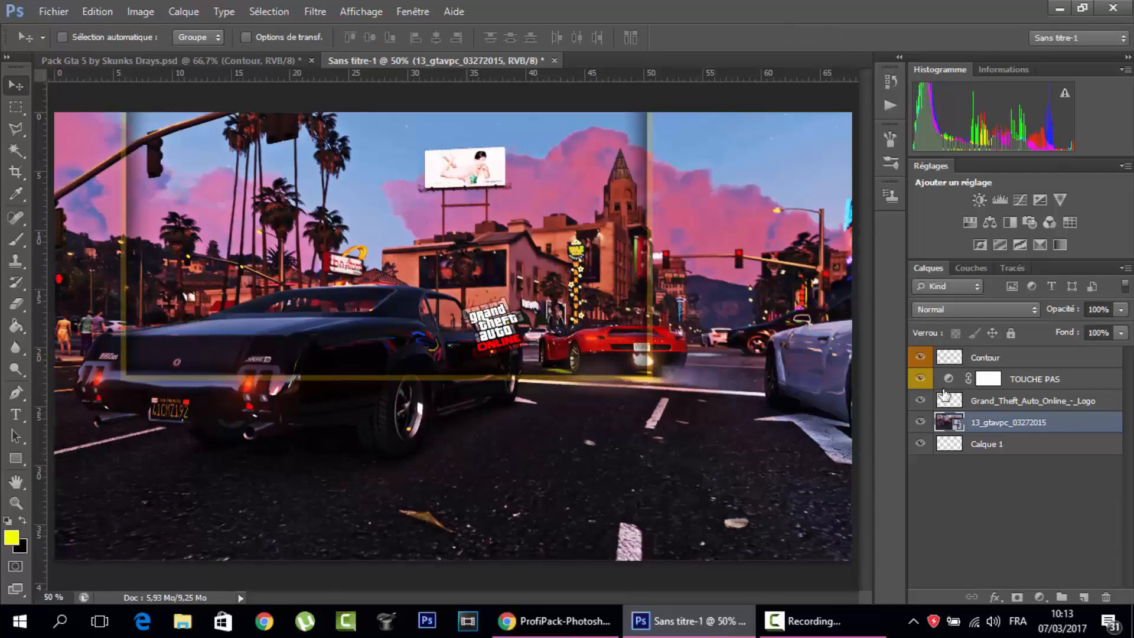
Scale the Contour border layer to 150% so it frames the full canvas edge.
click(1014, 382)
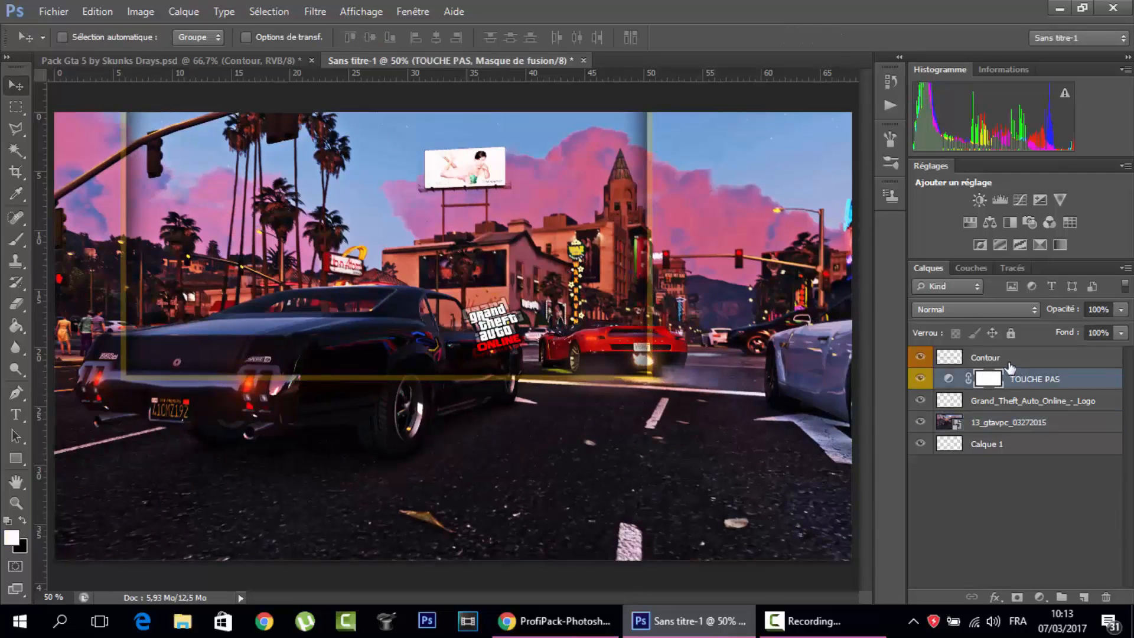
click(948, 362)
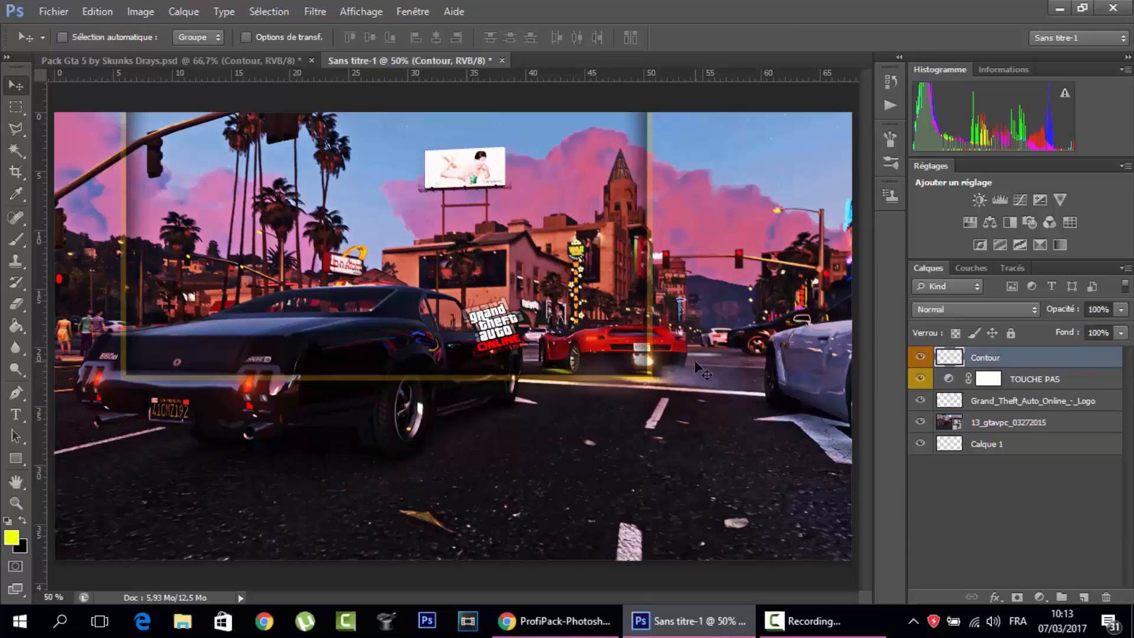
key(ctrl+t)
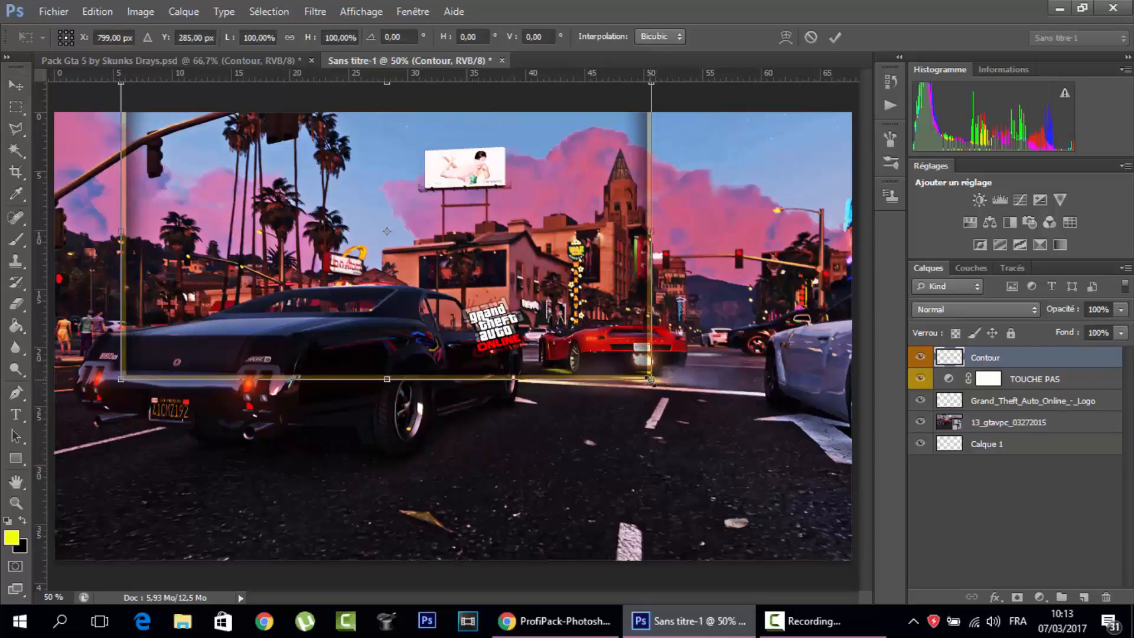
drag(650, 379, 850, 558)
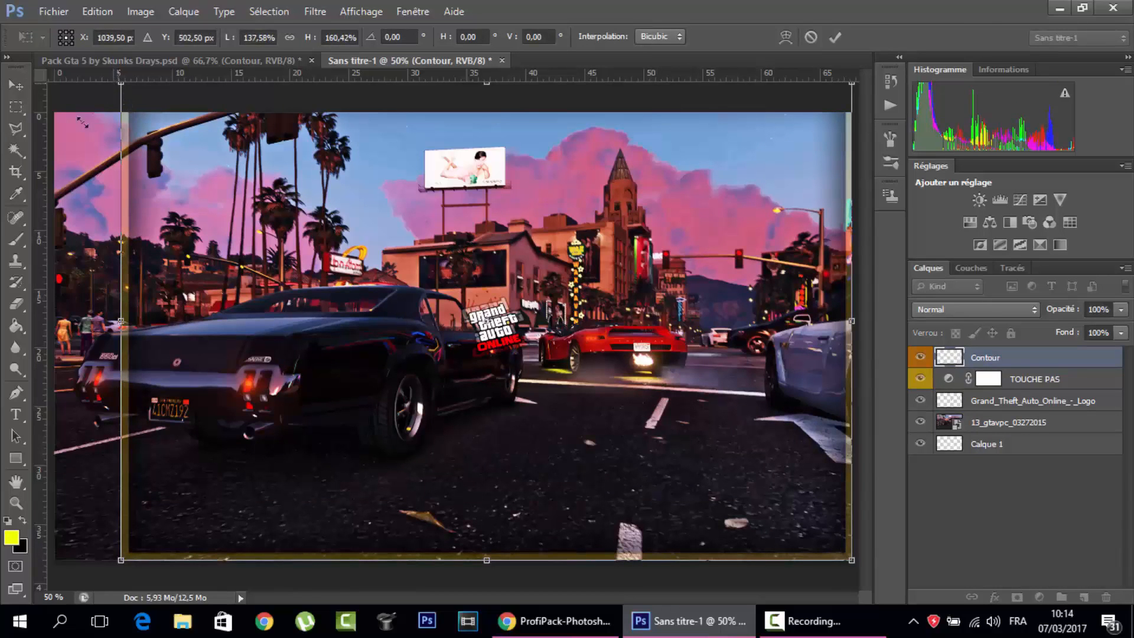
drag(121, 83, 56, 116)
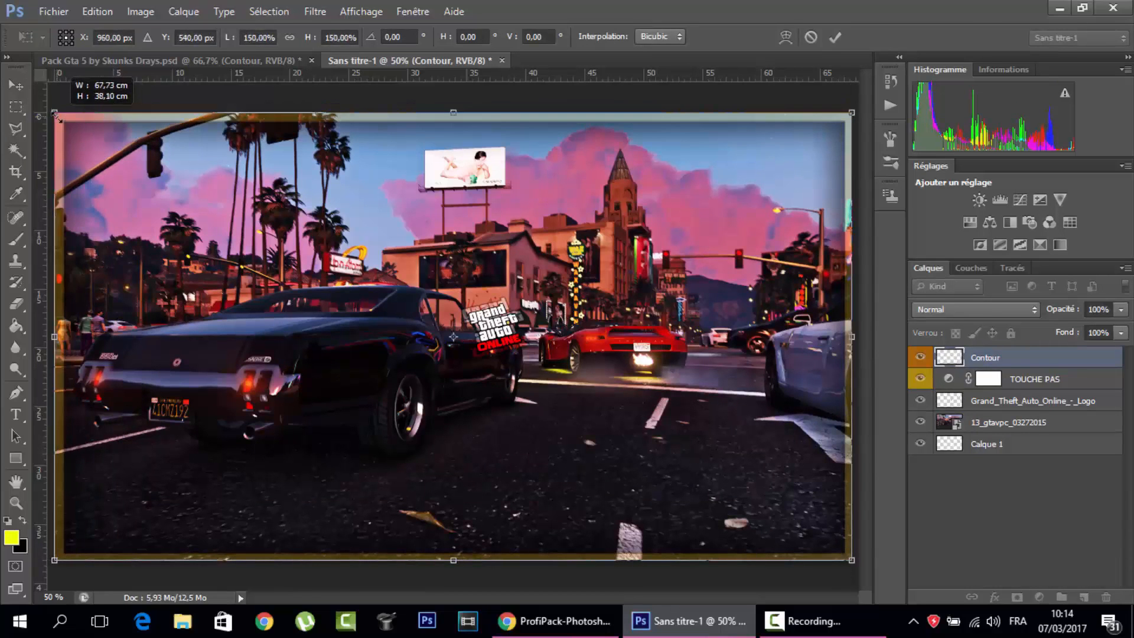
key(Return)
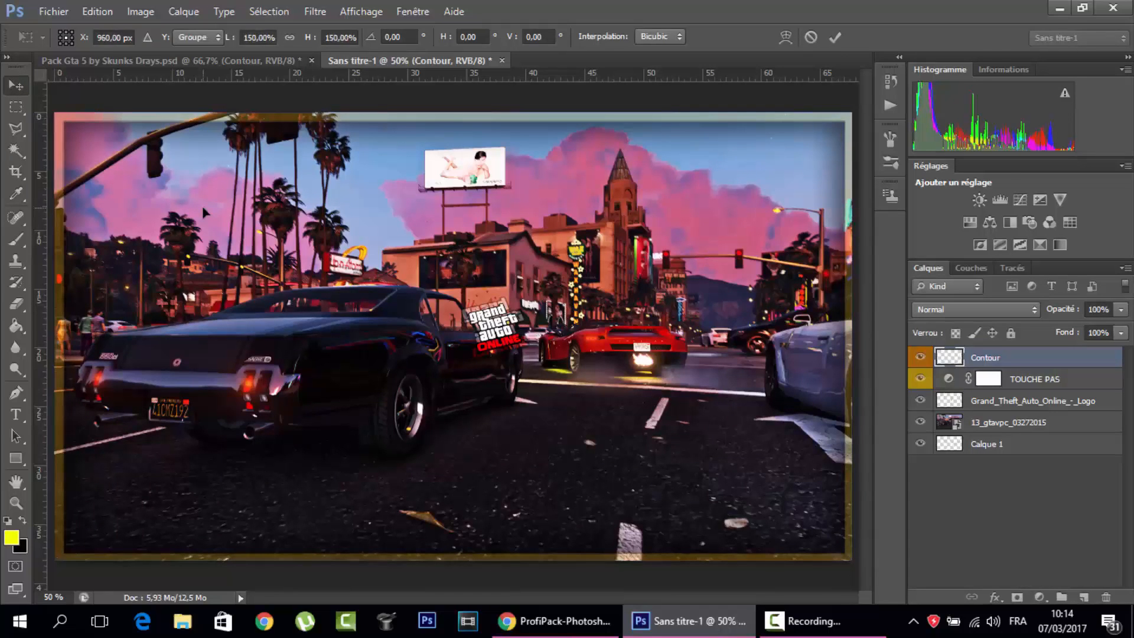
Enlarge the Grand Theft Auto Online logo and move it into the lower-left corner of the thumbnail.
click(1035, 406)
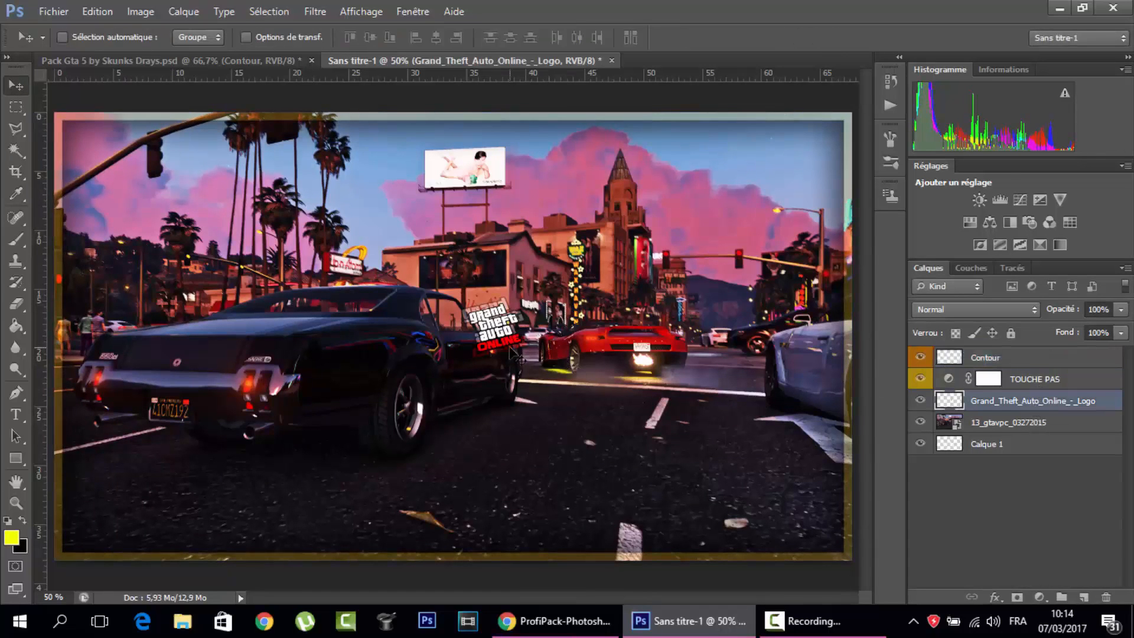
key(ctrl+t)
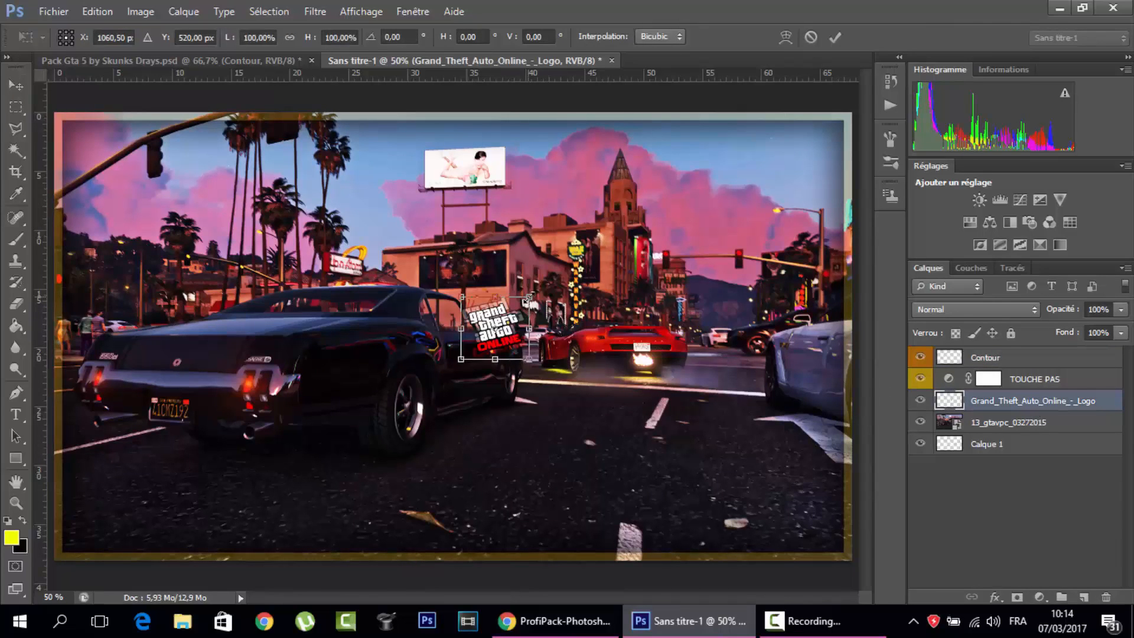
drag(530, 293, 628, 217)
drag(547, 268, 131, 476)
key(Return)
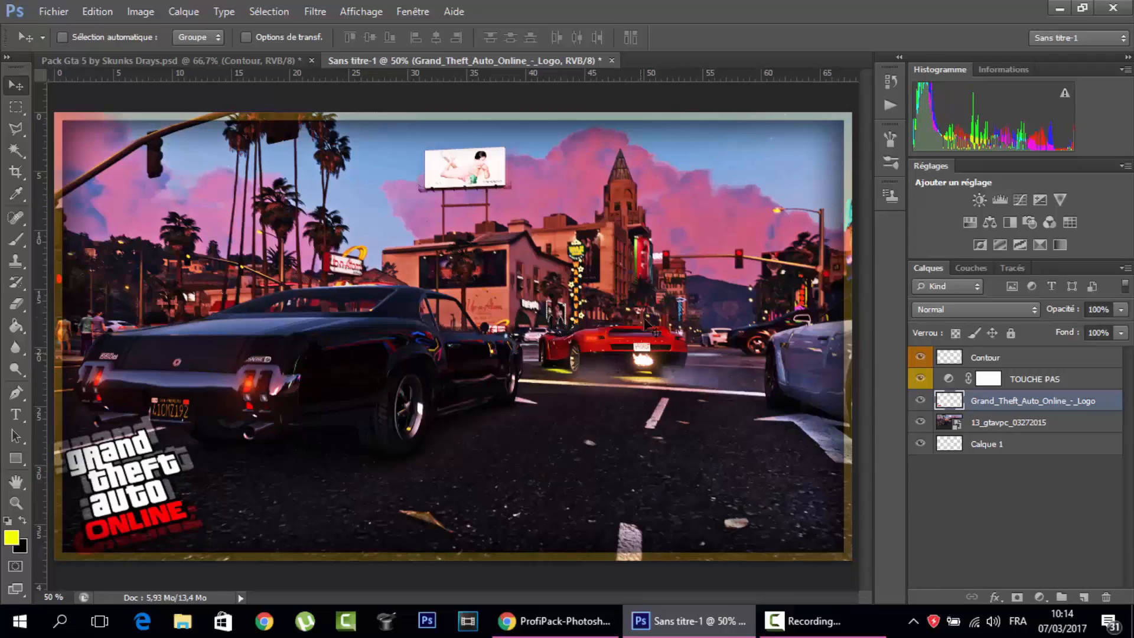
Apply a Surface Blur (Flou de surface) to the wallpaper layer with a radius of 12 pixels and a threshold of 162 levels.
click(1057, 425)
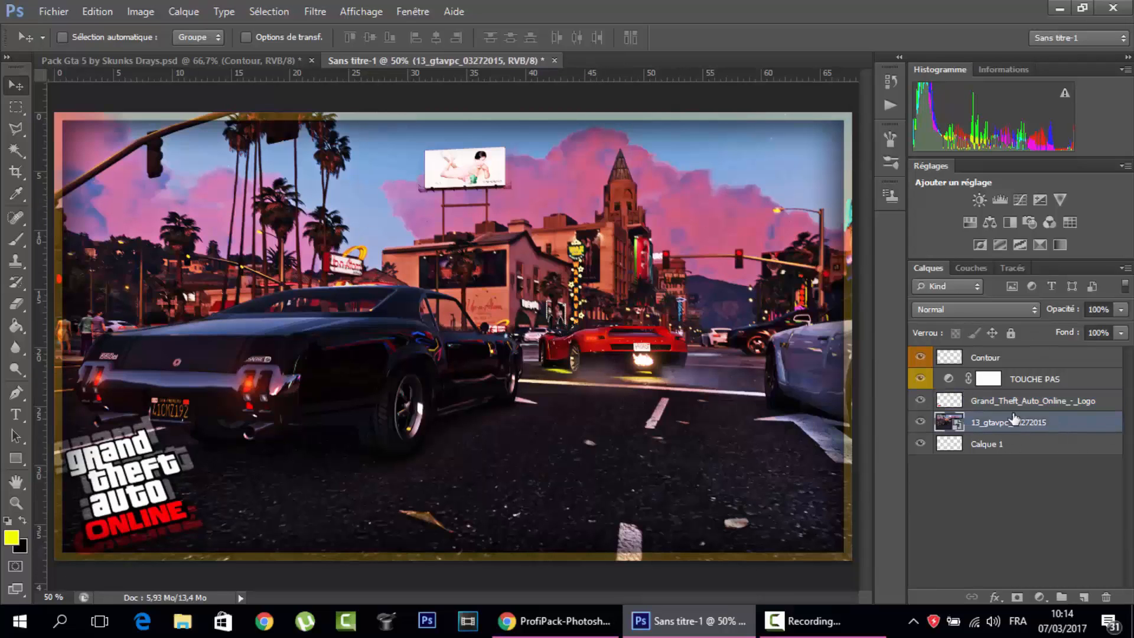
click(322, 12)
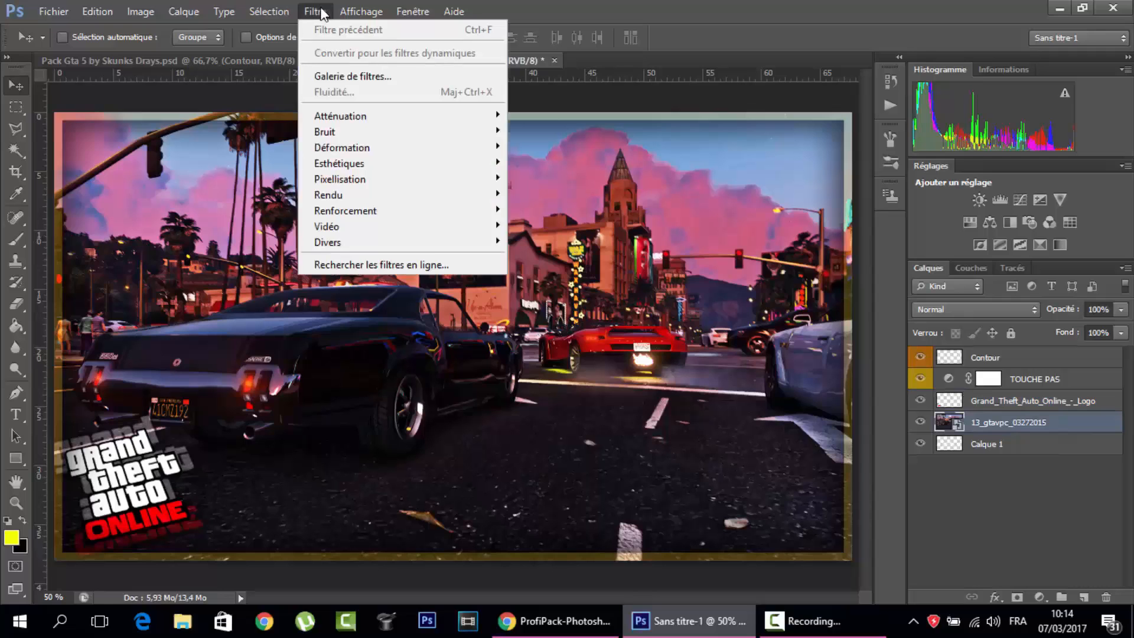
mouse_move(348, 119)
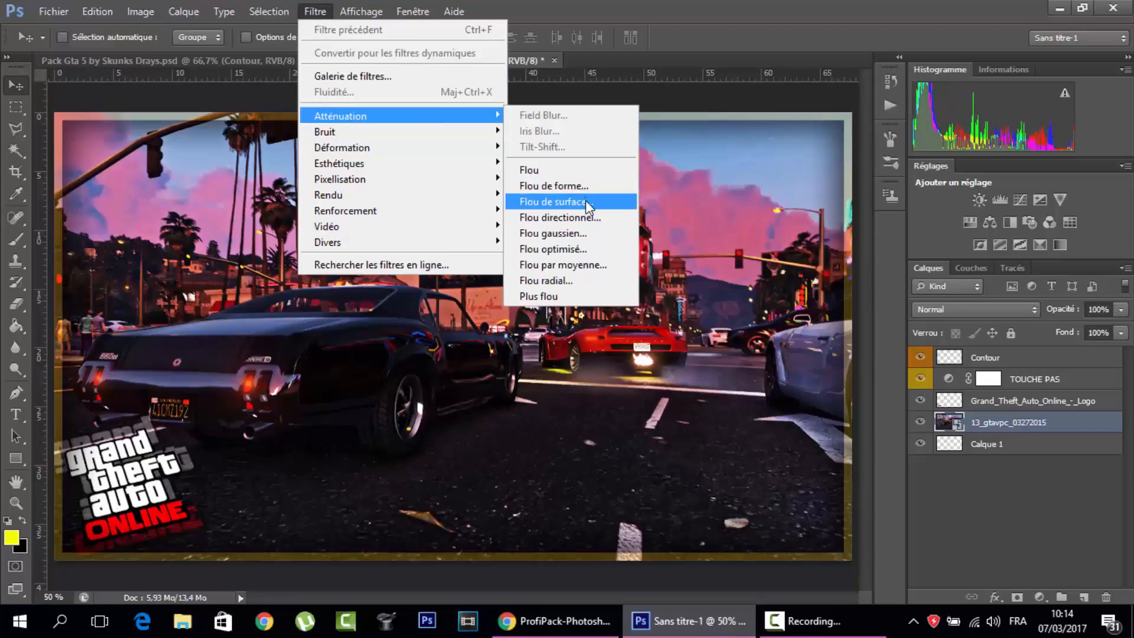
click(558, 201)
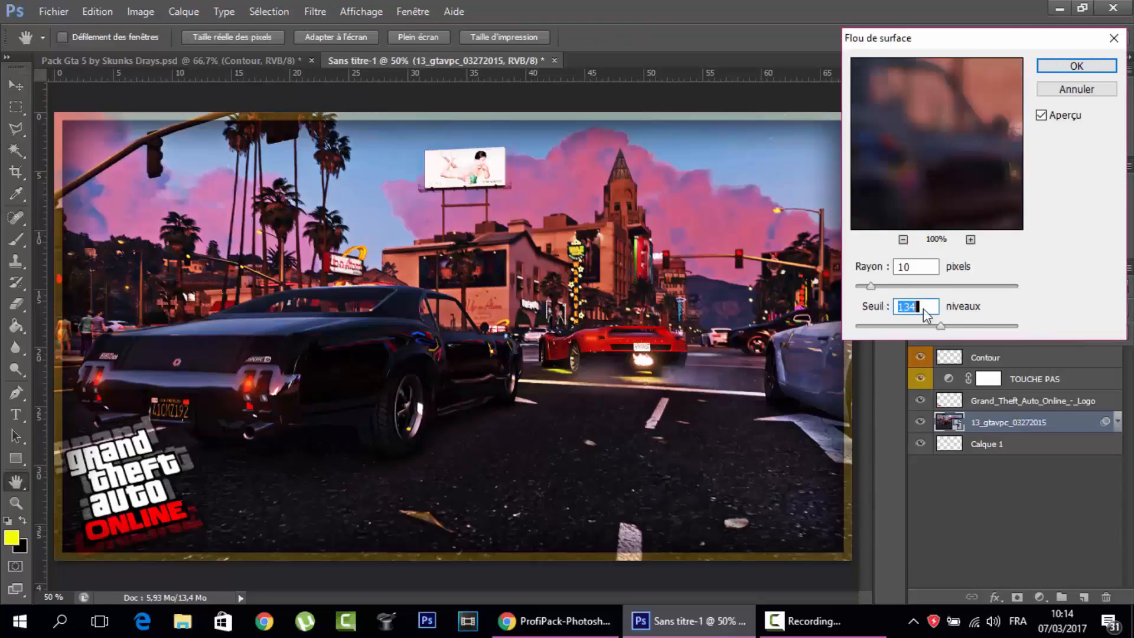
click(903, 240)
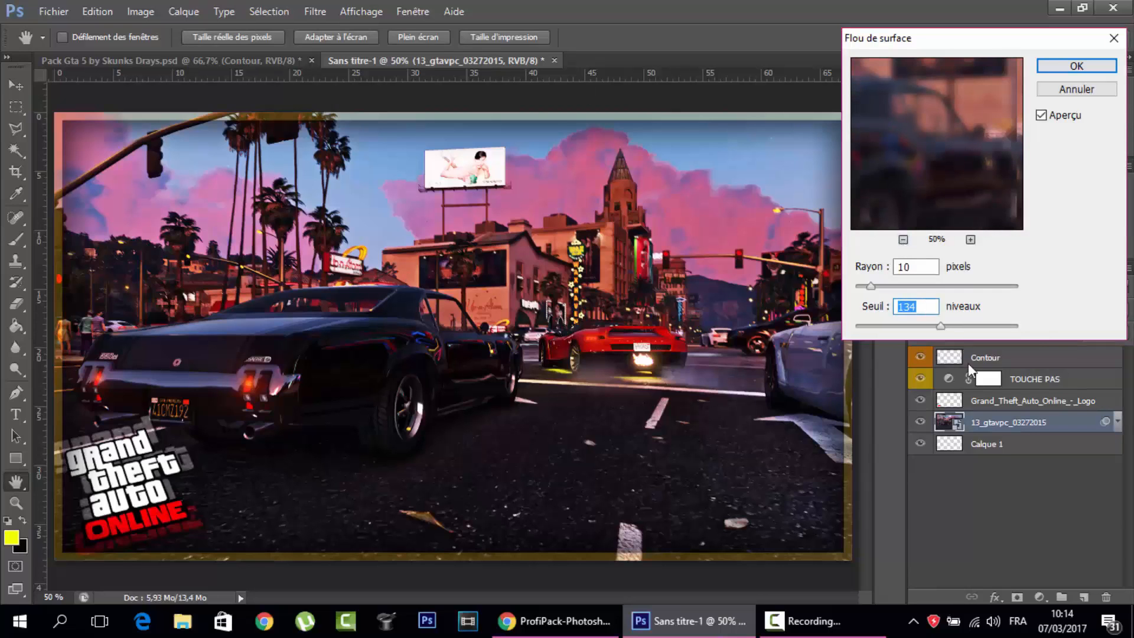
click(903, 240)
click(903, 239)
click(903, 240)
drag(941, 328, 957, 328)
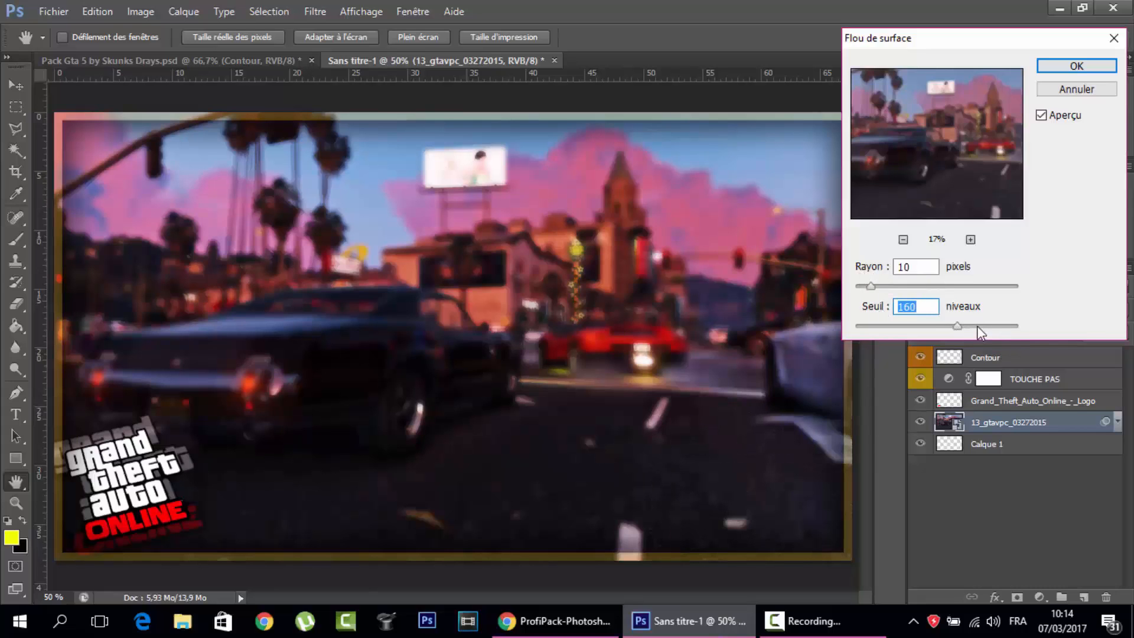
mouse_move(957, 326)
mouse_down()
mouse_move(971, 326)
mouse_move(959, 325)
mouse_up()
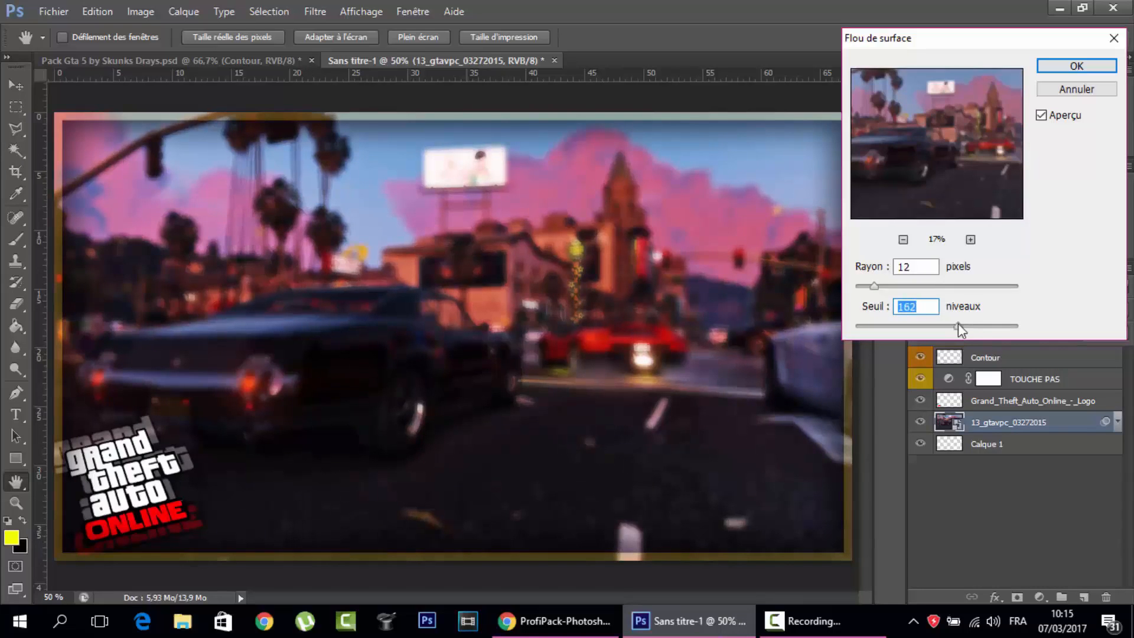
click(1090, 69)
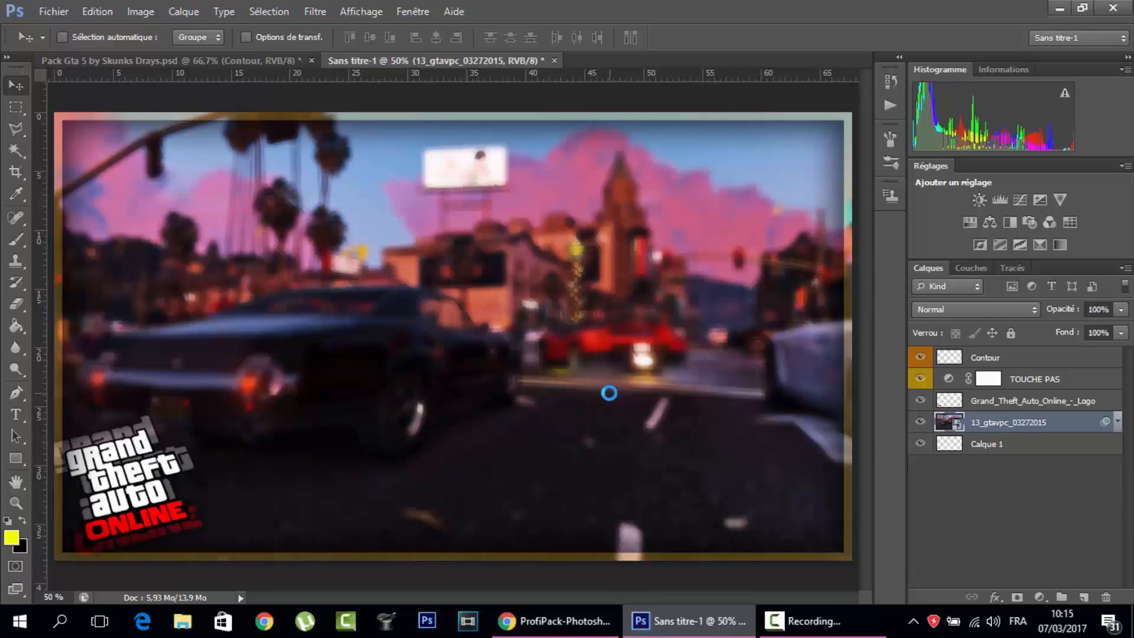
Add a large text box above the Contour layer with the yellow two-line text "TUTO MINIATURE" in ObelixPro at 159 pt.
click(1014, 384)
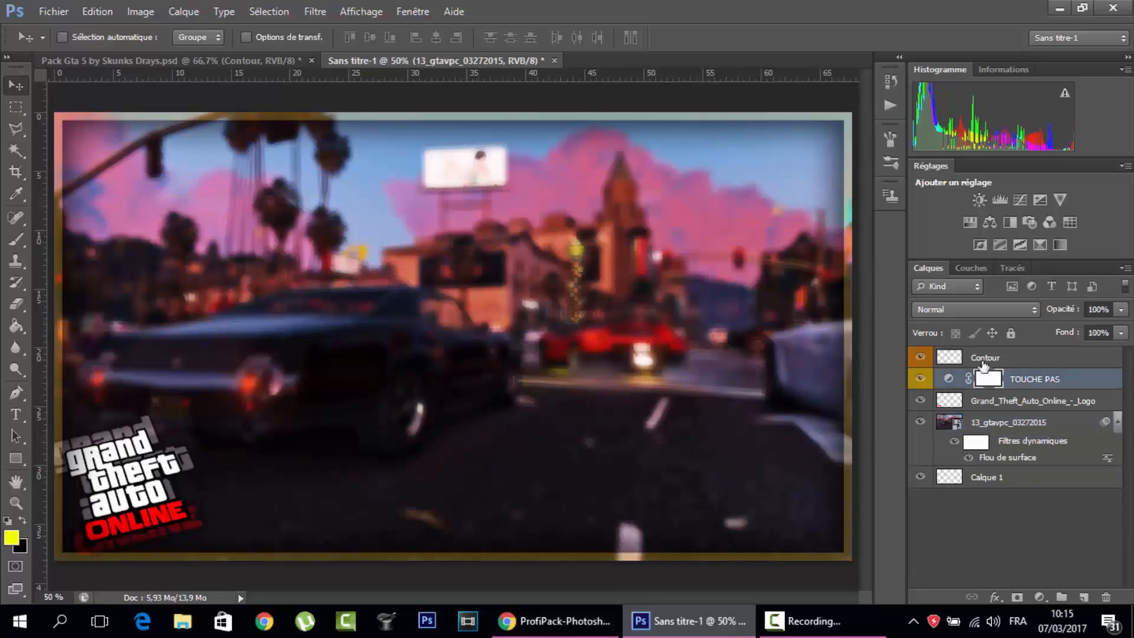
click(984, 360)
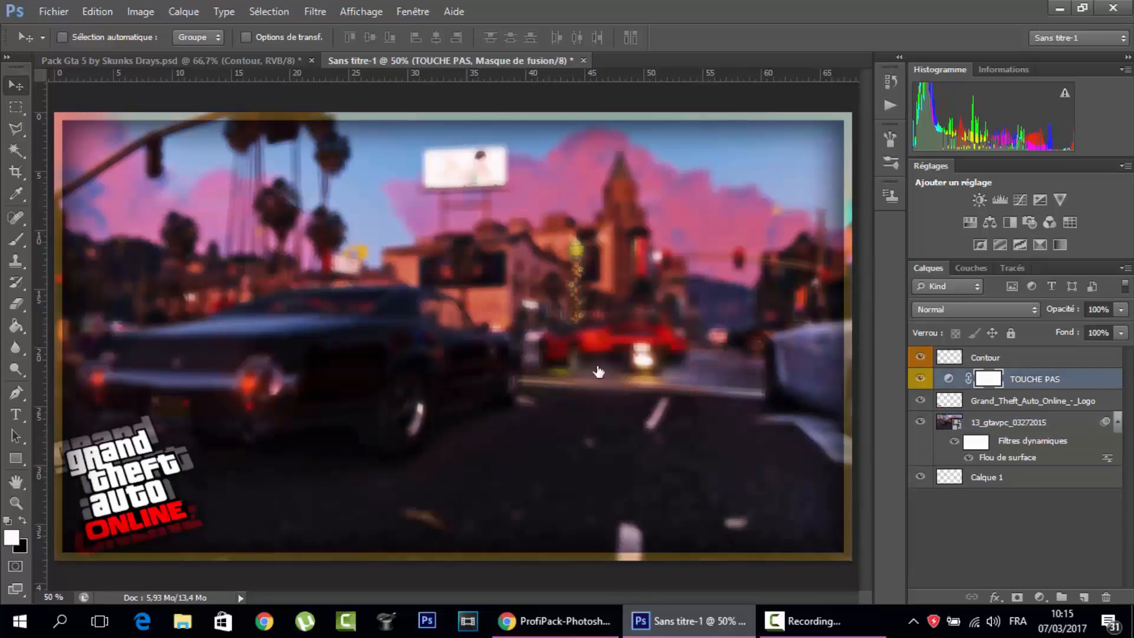
click(16, 416)
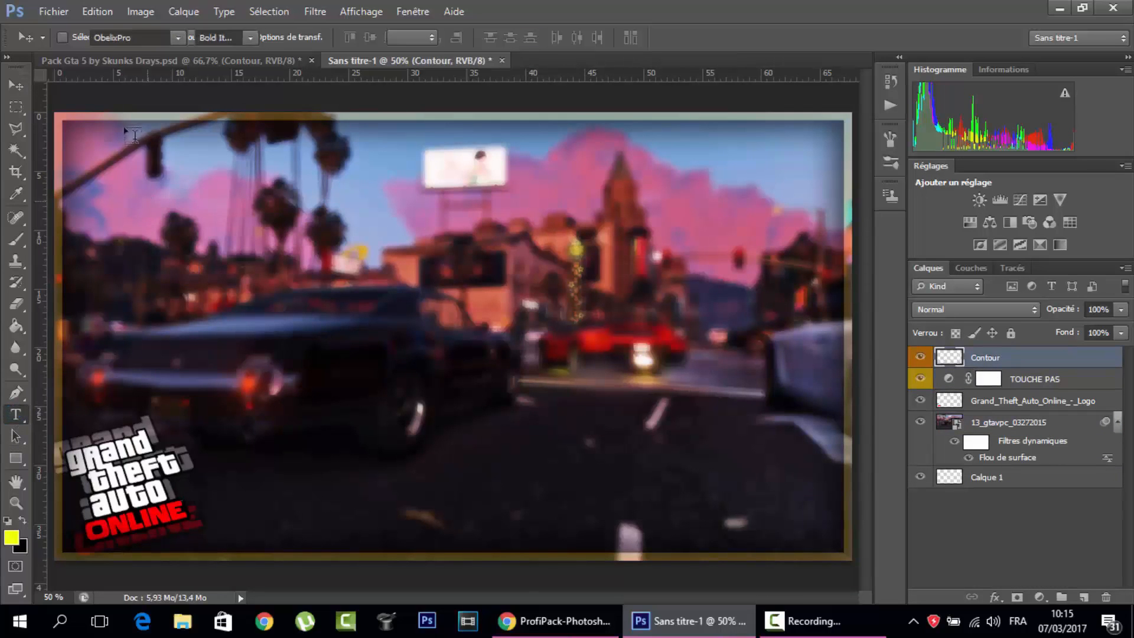
drag(90, 151, 820, 452)
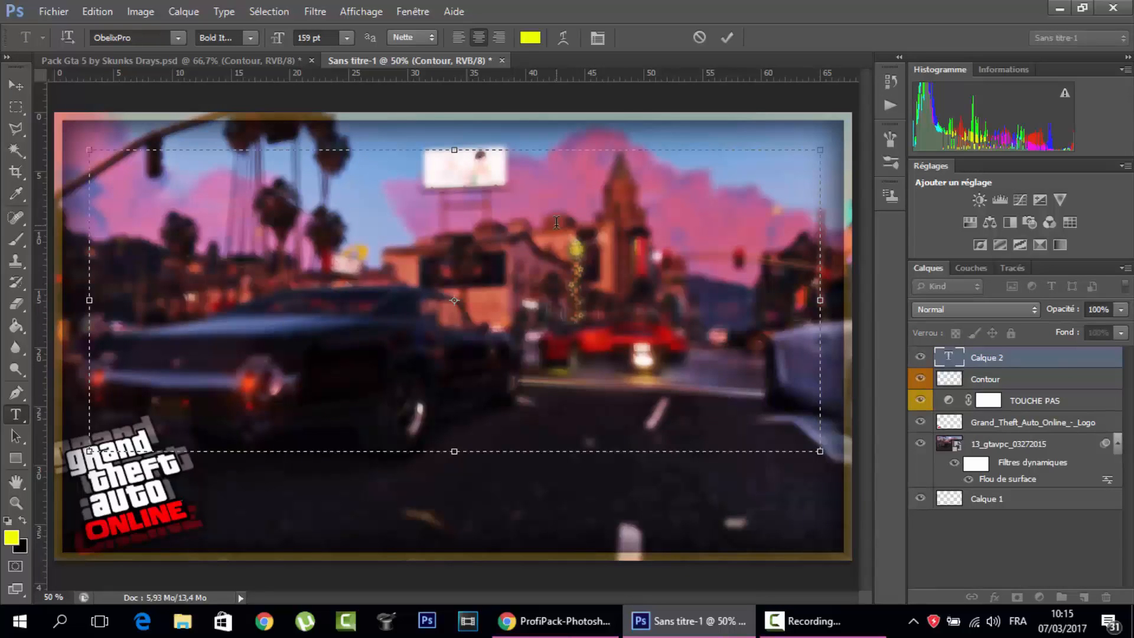
text(TUT)
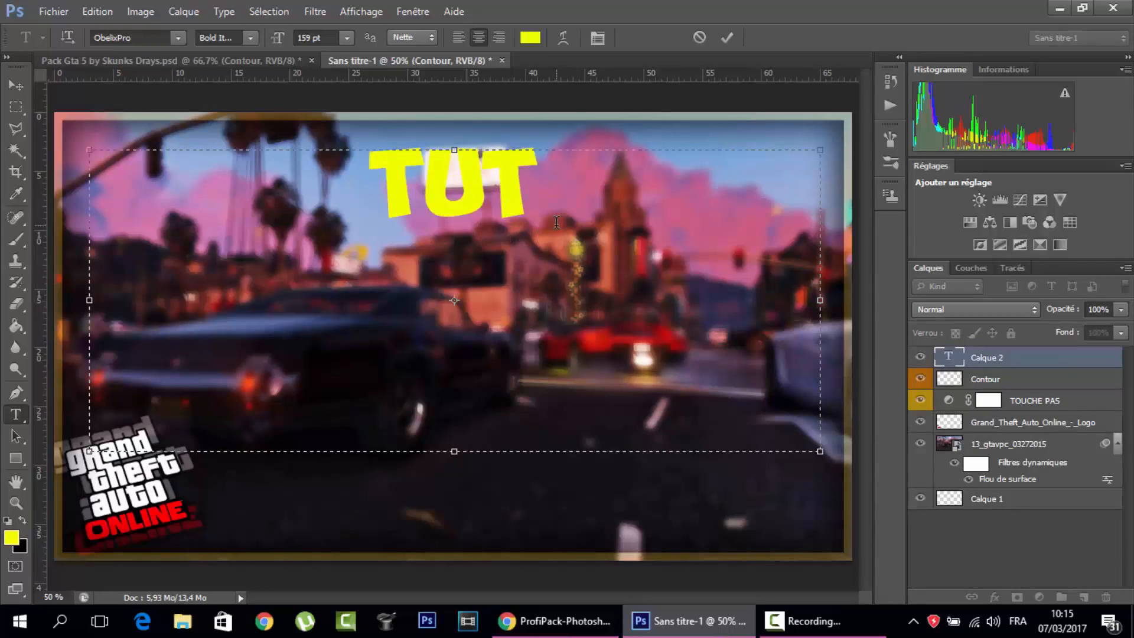
text(O)
key(Return)
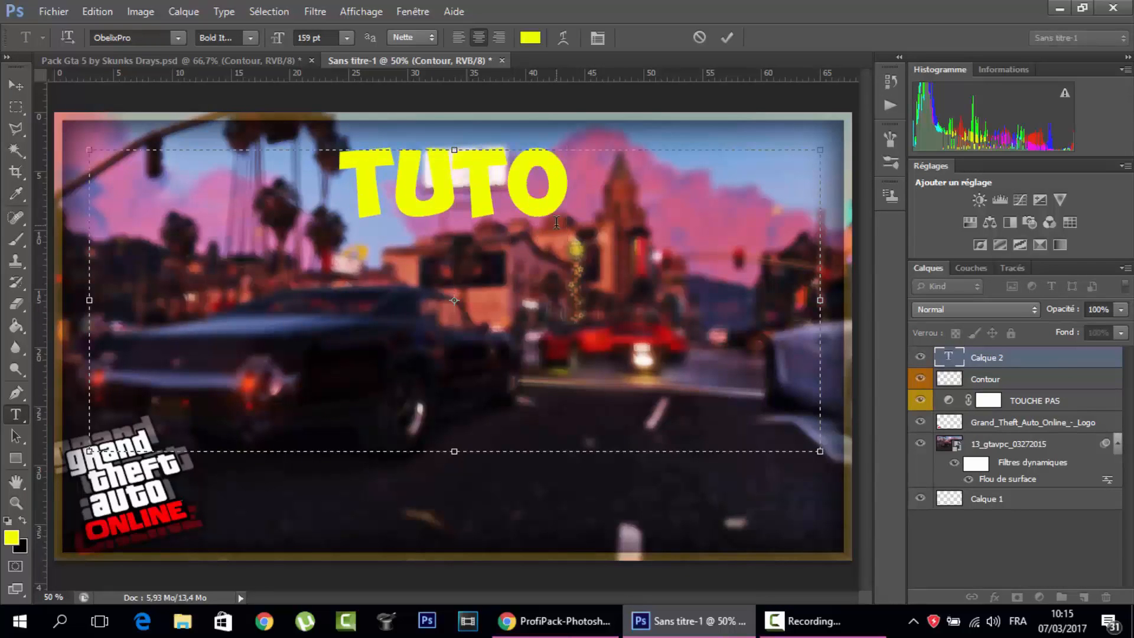
text(MINIATURE)
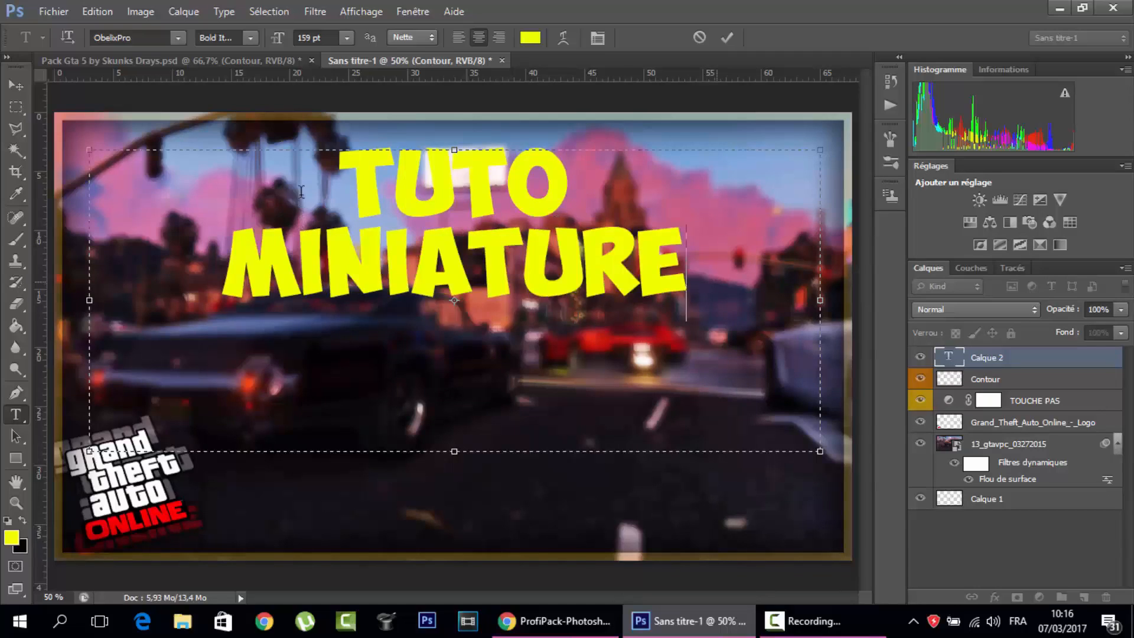
Set the font size of the whole TUTO MINIATURE text to 196 pt.
key(ctrl+a)
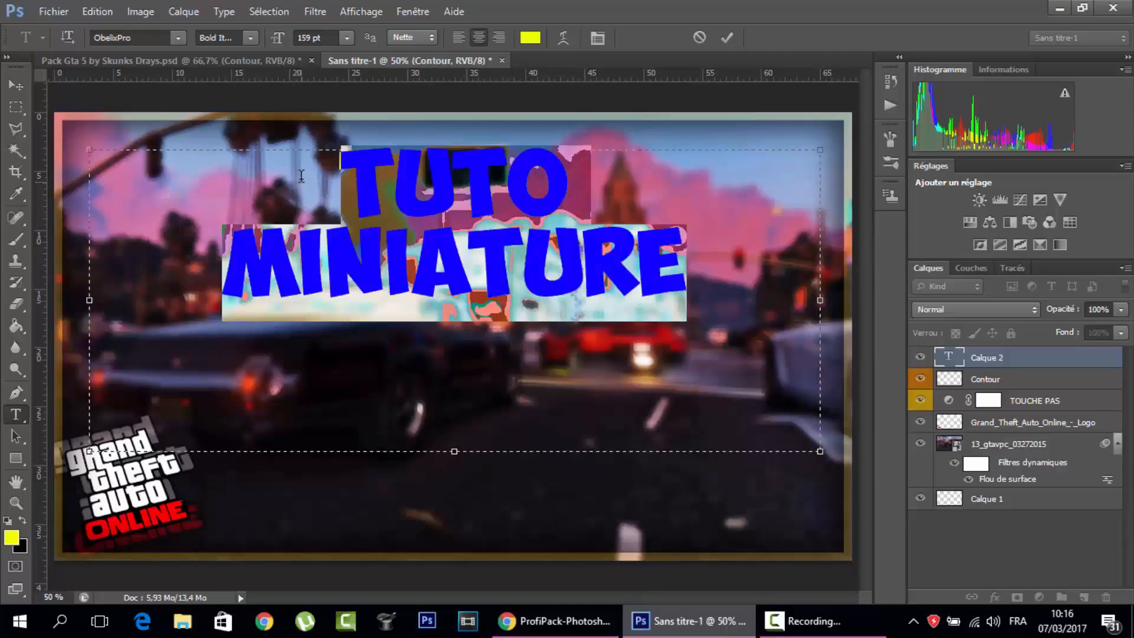
click(439, 239)
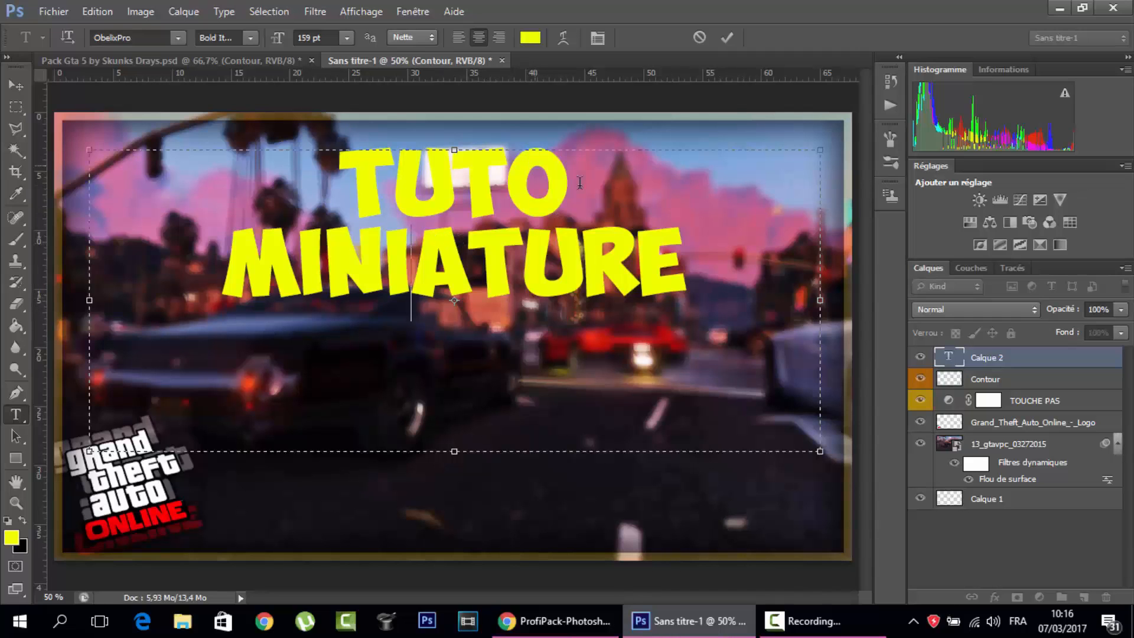
key(ctrl+a)
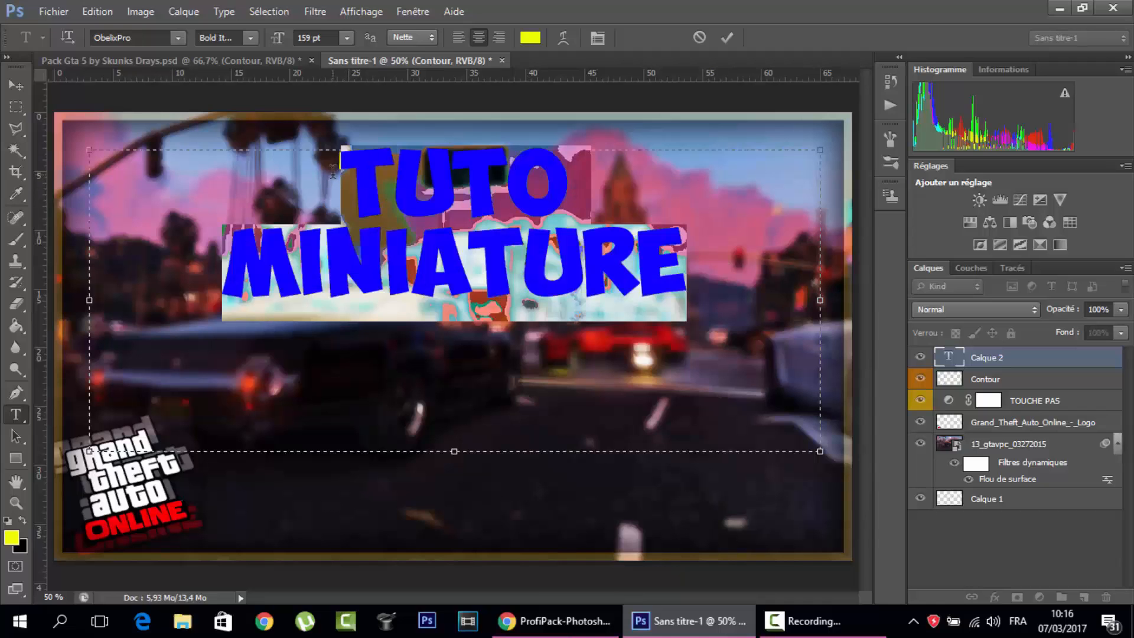
drag(277, 46, 308, 42)
click(732, 305)
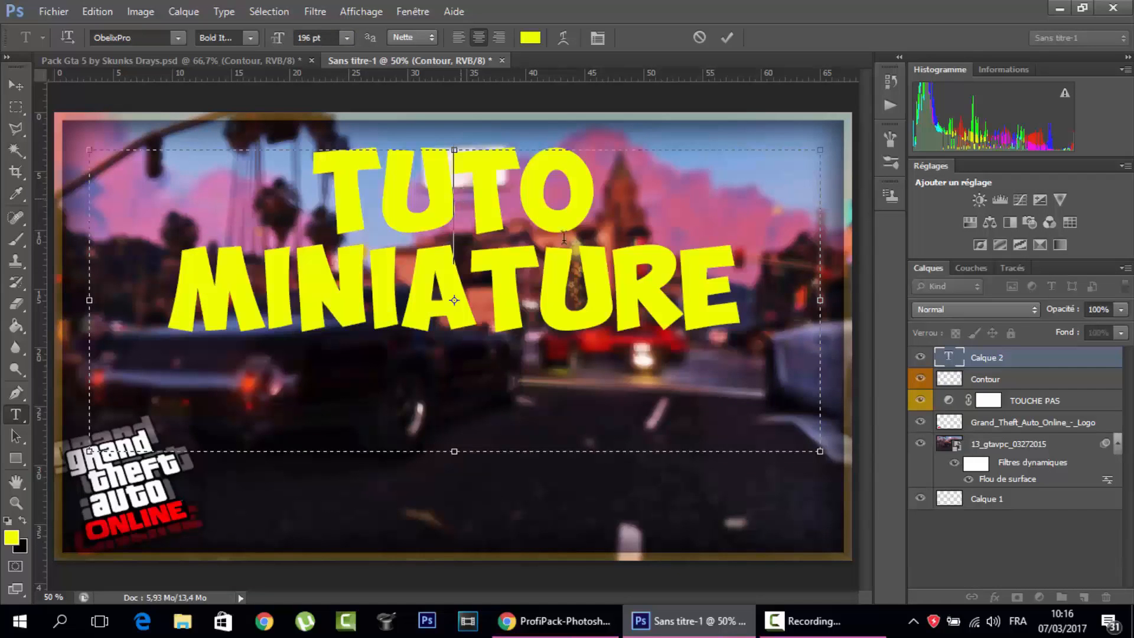
Increase the font size of the word MINIATURE alone so it spans most of the text box's width.
drag(732, 304, 178, 285)
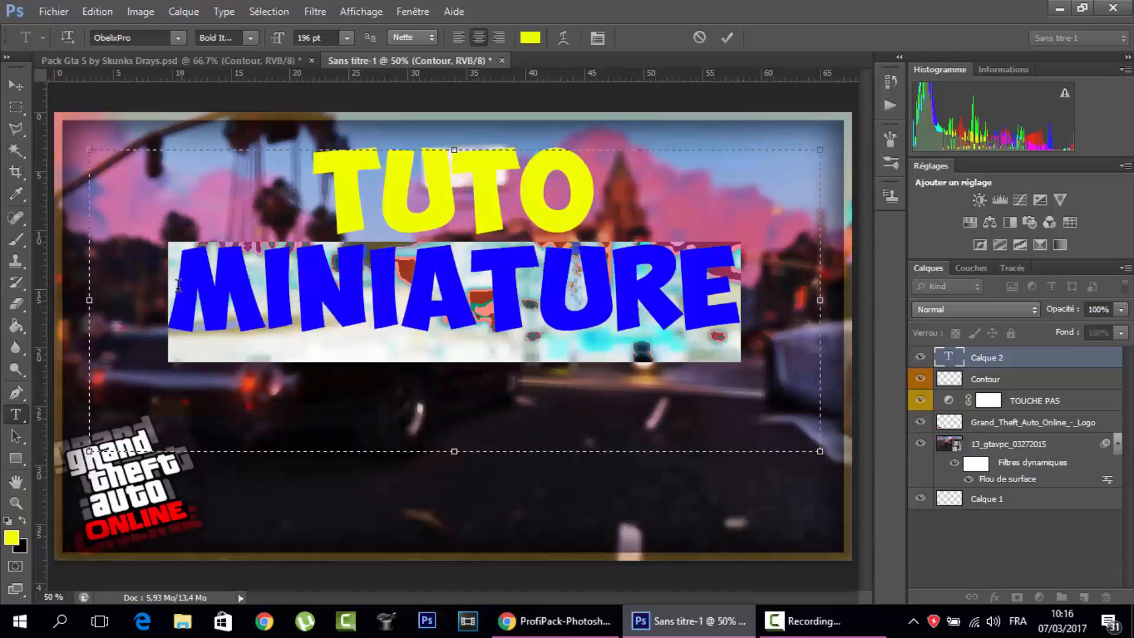
drag(277, 38, 302, 38)
click(596, 189)
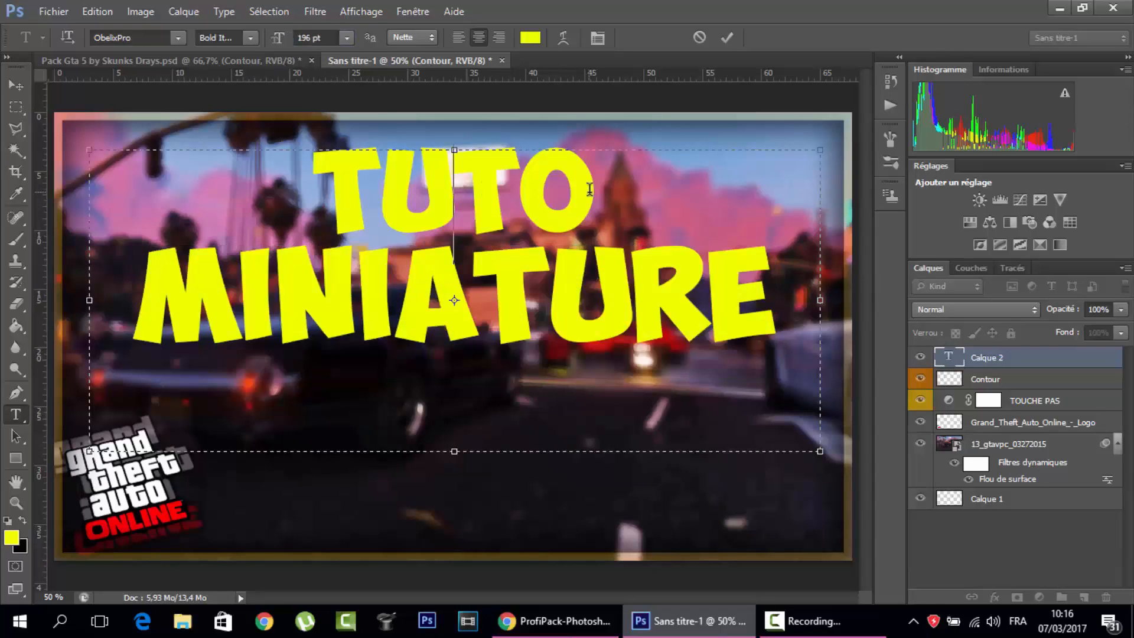
Set the font size of the word TUTO to 203 pt.
drag(595, 189, 306, 161)
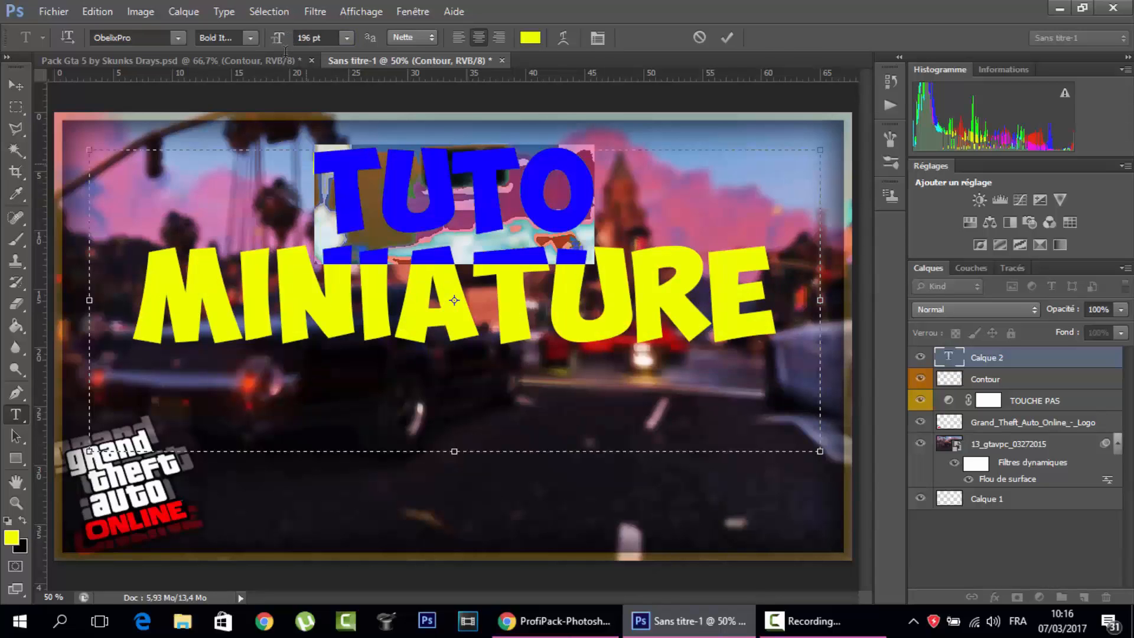
drag(279, 43, 284, 44)
click(453, 194)
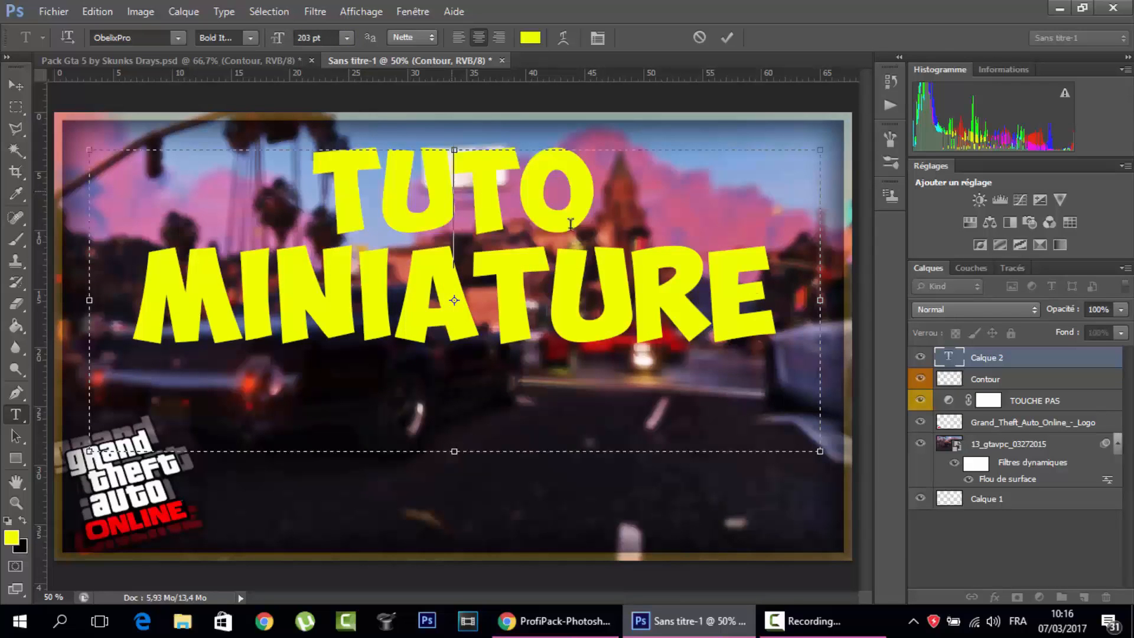
Set the whole TUTO MINIATURE text to 220 pt and move the text slightly down on the canvas.
drag(774, 313, 322, 208)
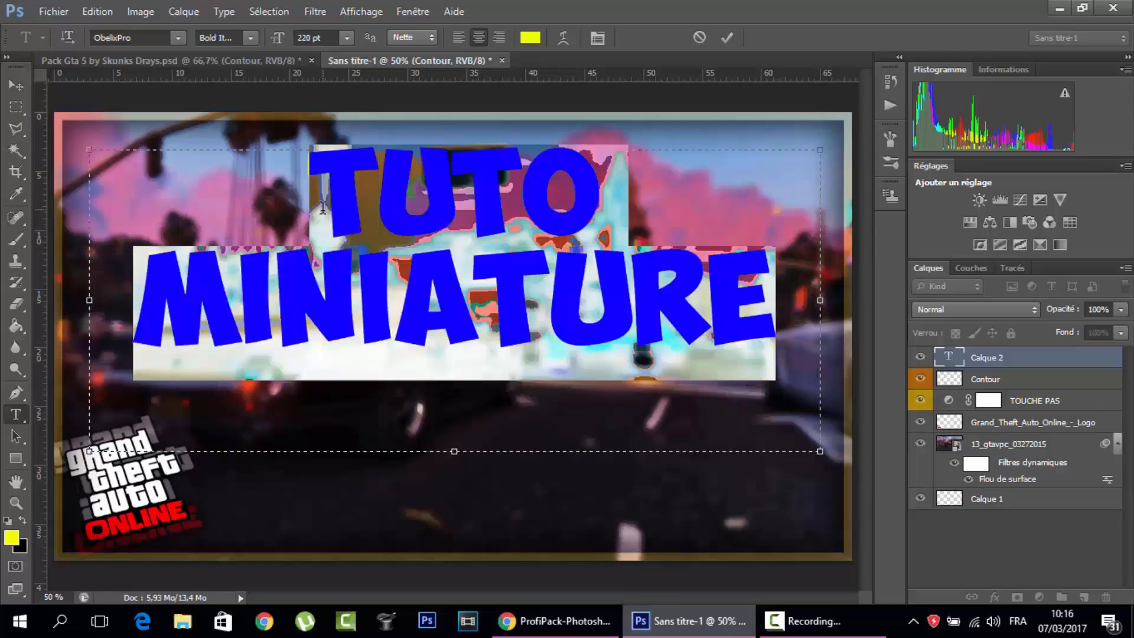
click(395, 307)
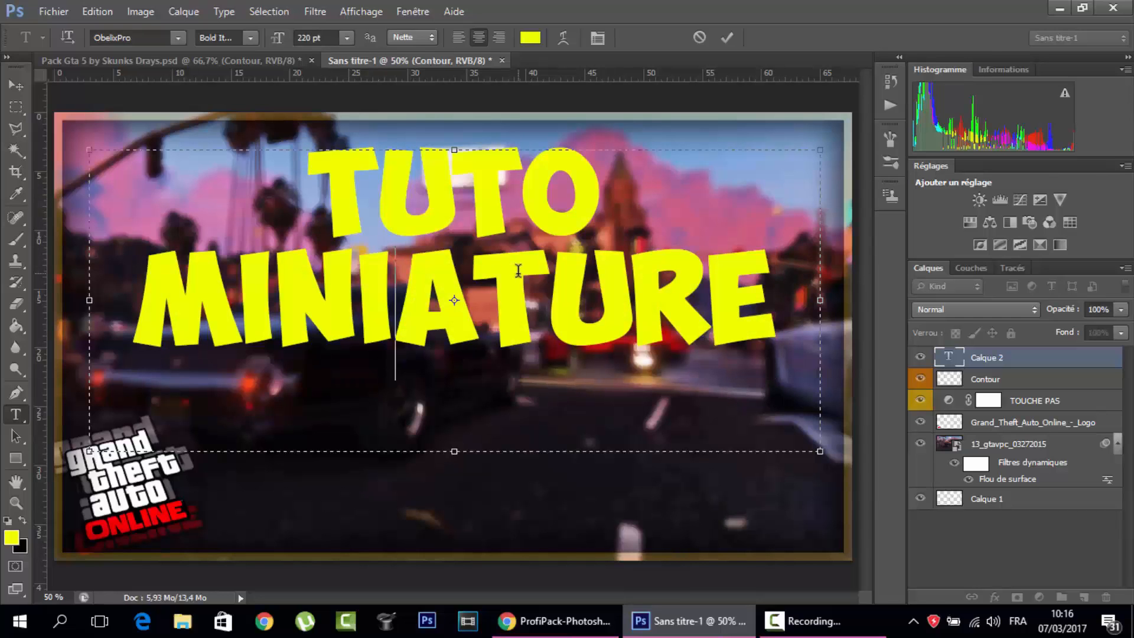
click(16, 84)
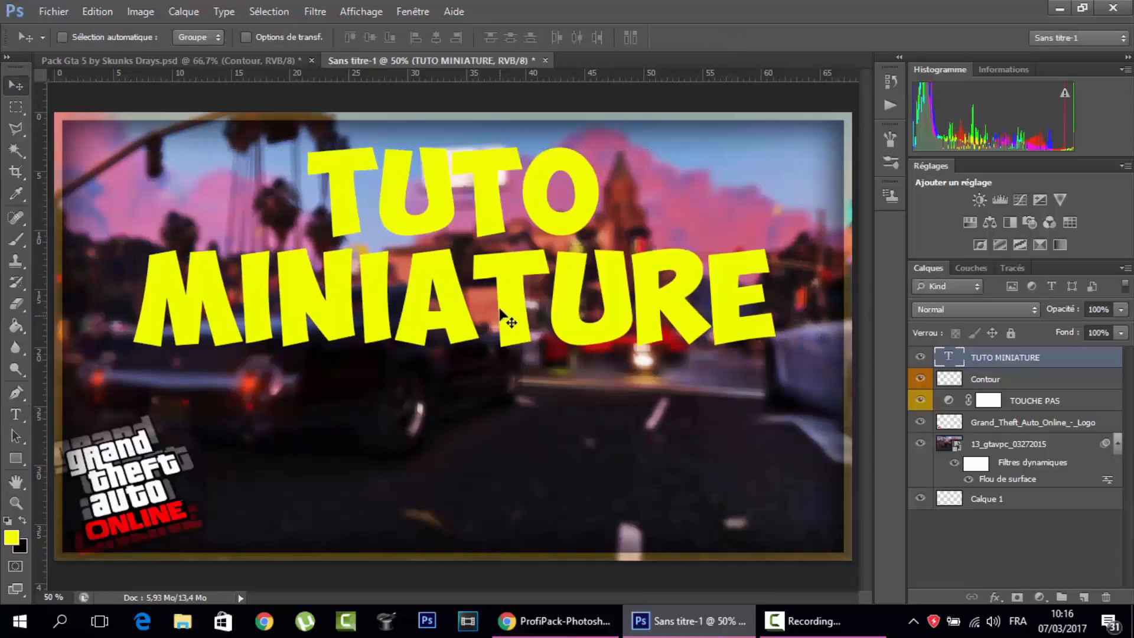
drag(505, 315, 509, 324)
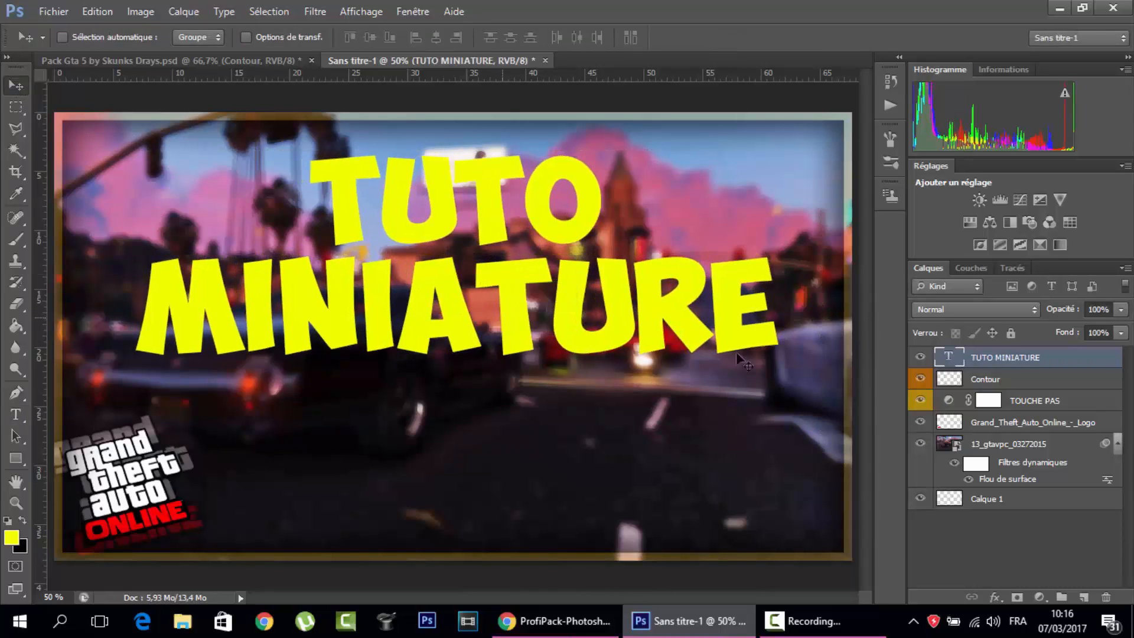
Add a black outside stroke (Contour) of 6 px to the TUTO MINIATURE layer.
double_click(1092, 358)
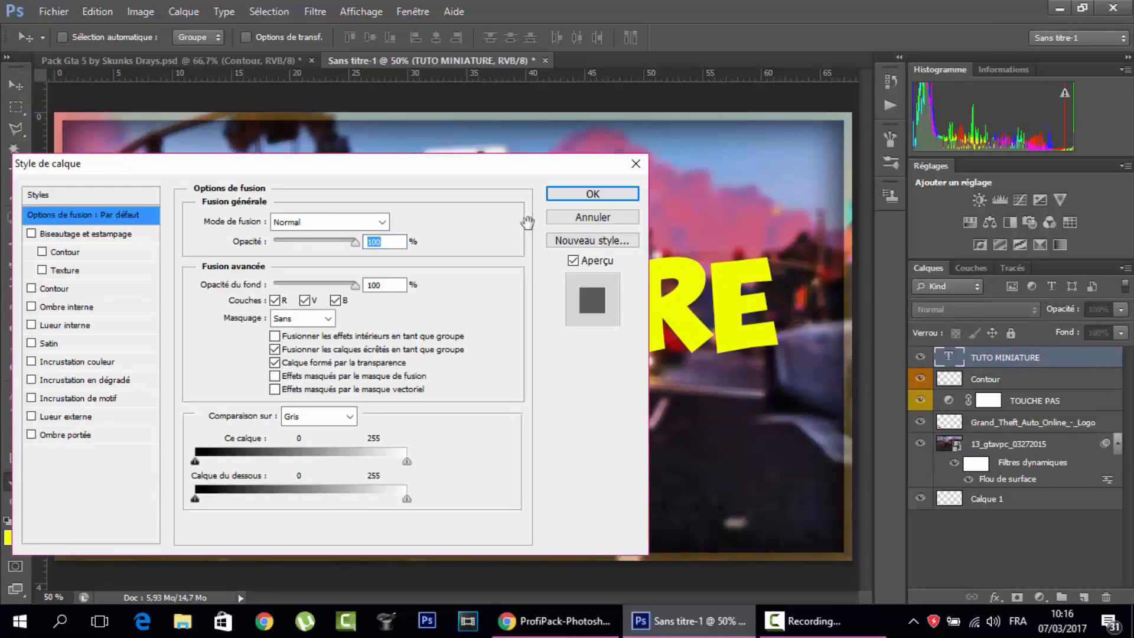
drag(393, 165, 1062, 128)
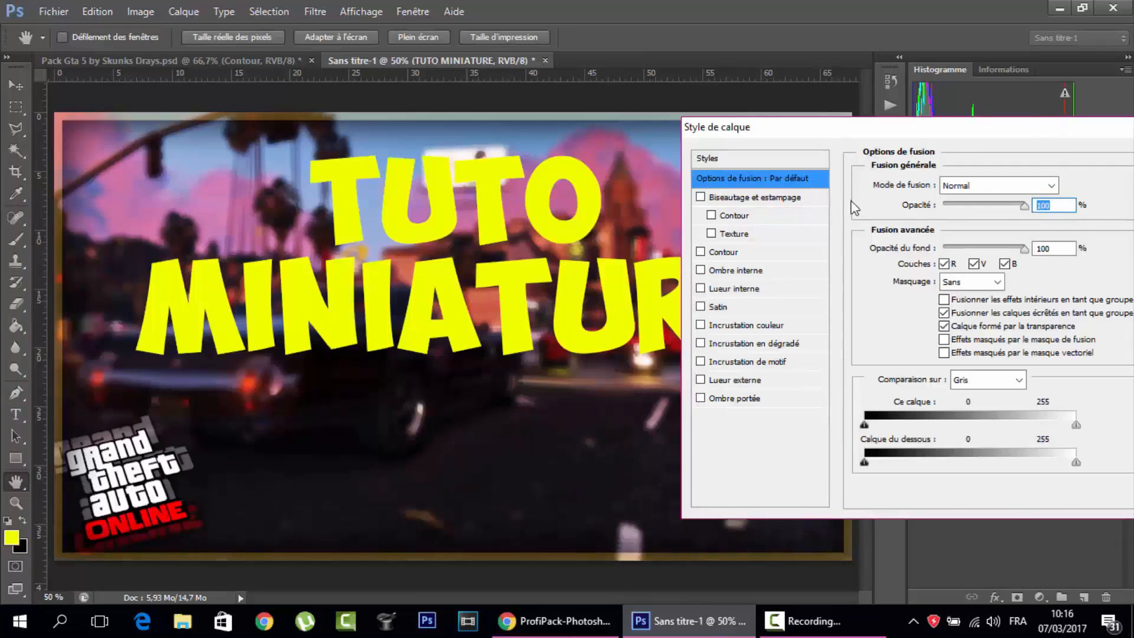
click(720, 254)
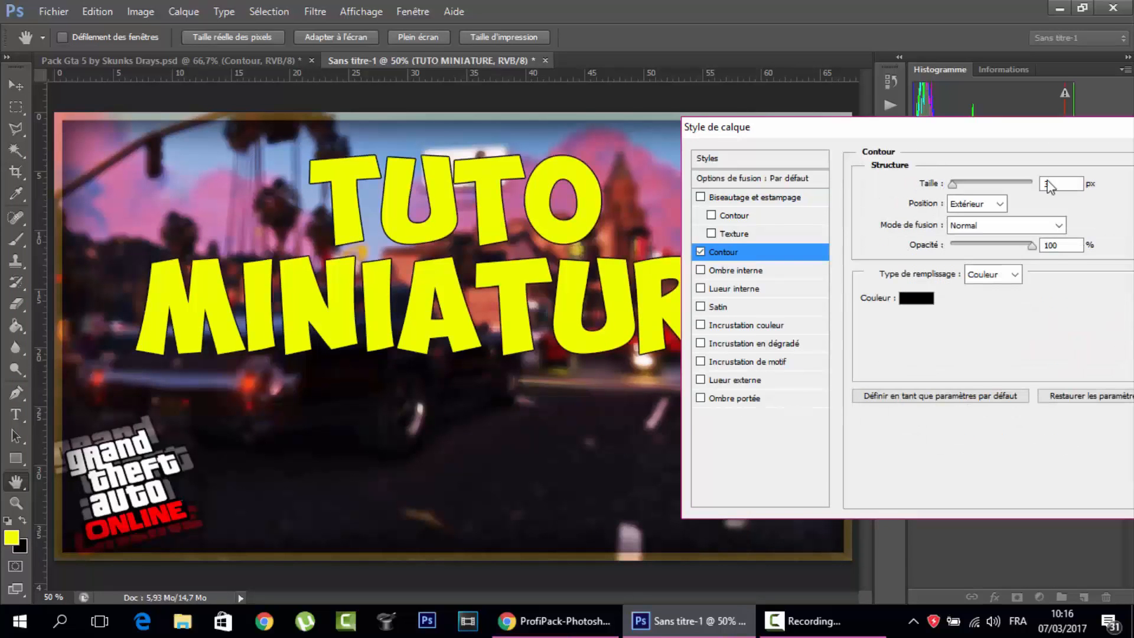
mouse_move(952, 184)
mouse_down()
mouse_move(974, 185)
mouse_move(954, 186)
mouse_up()
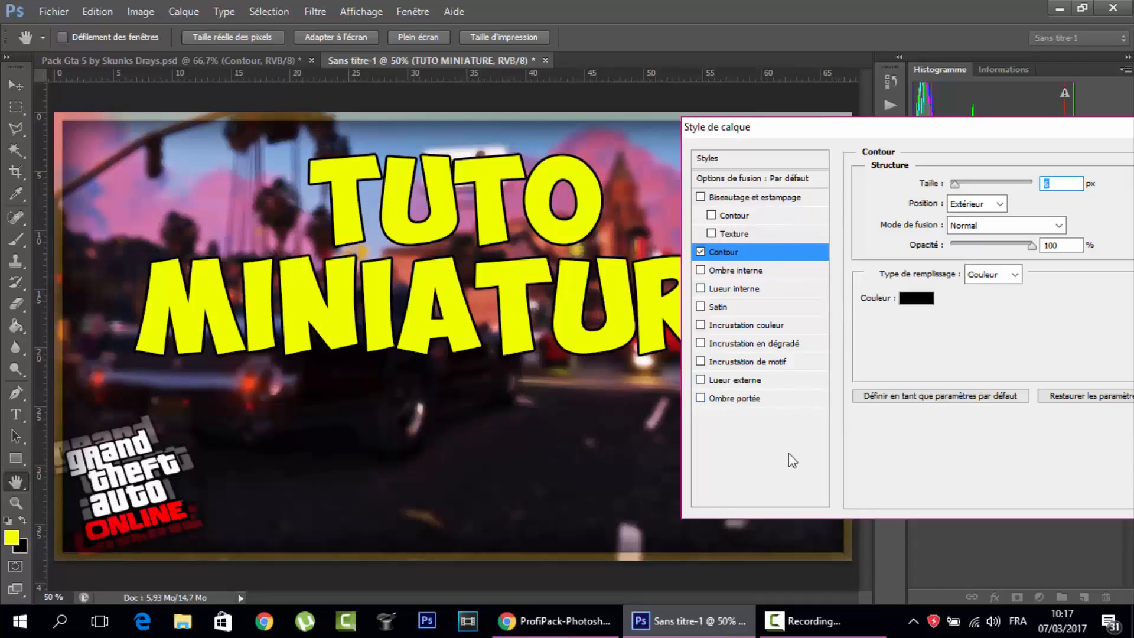
Add a gradient overlay to the title, using the blue, red and yellow preset in the Linéaire style.
click(733, 344)
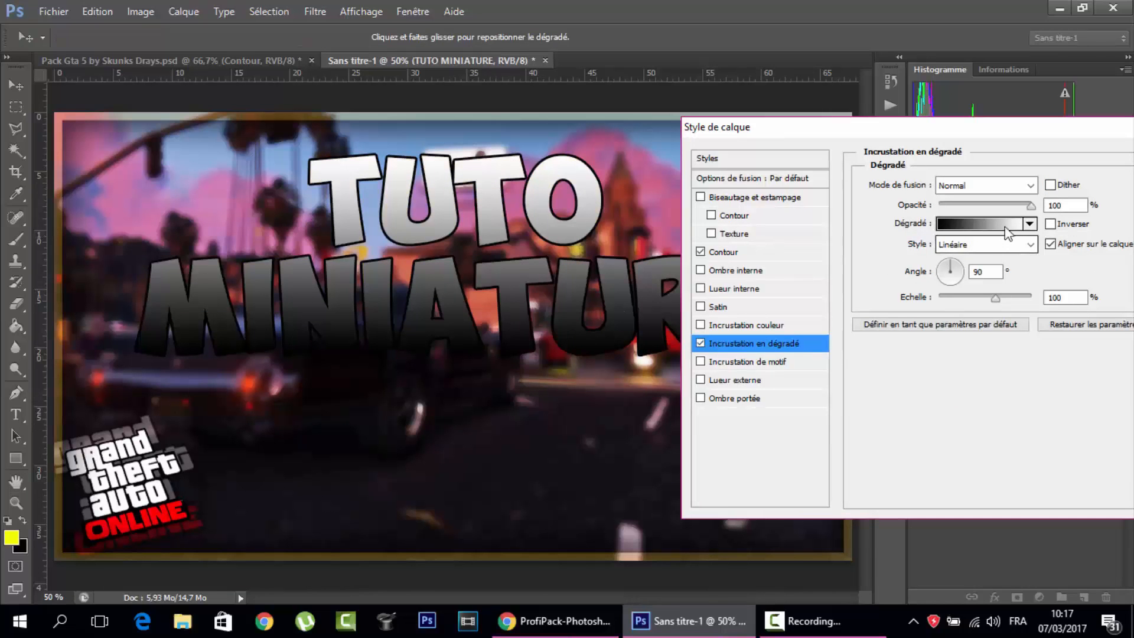
click(1033, 228)
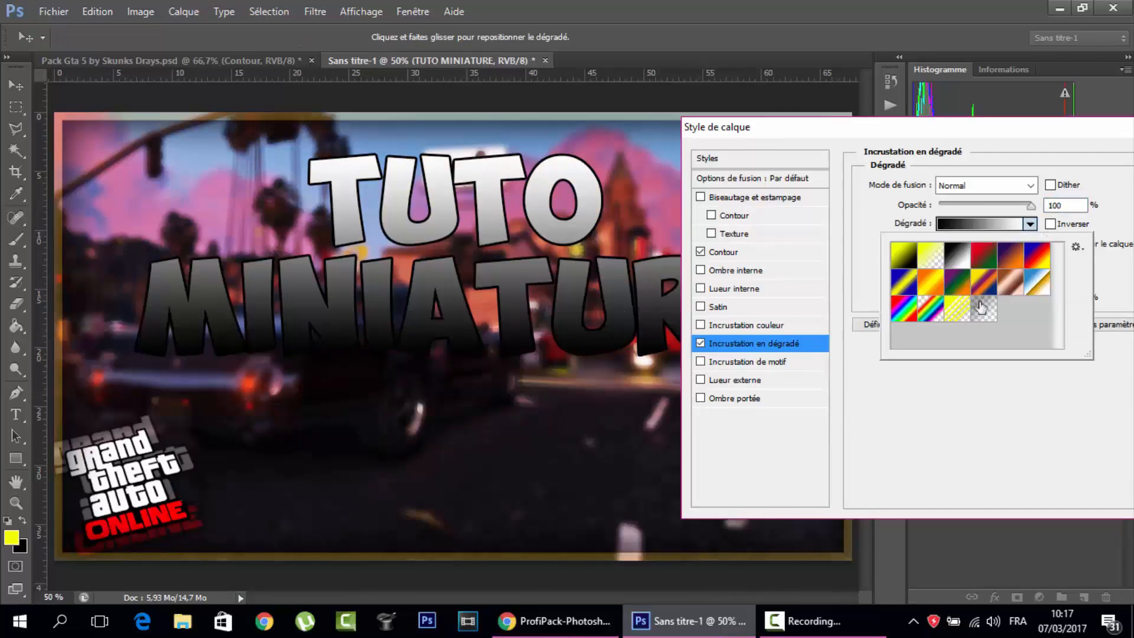
click(932, 284)
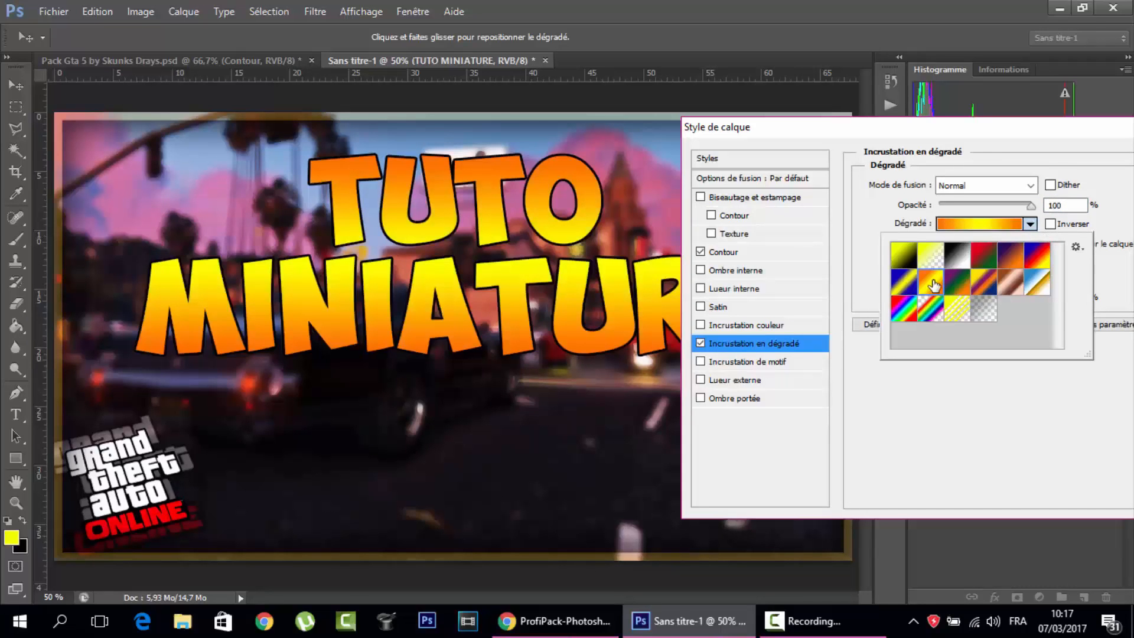
click(905, 282)
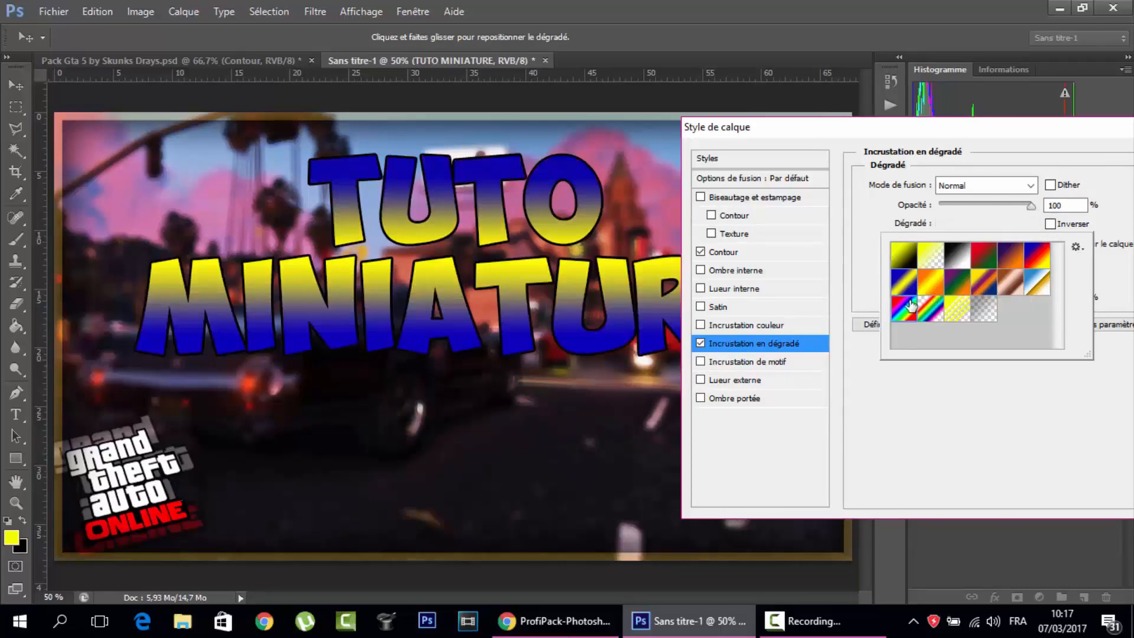
double_click(911, 304)
drag(868, 126, 916, 125)
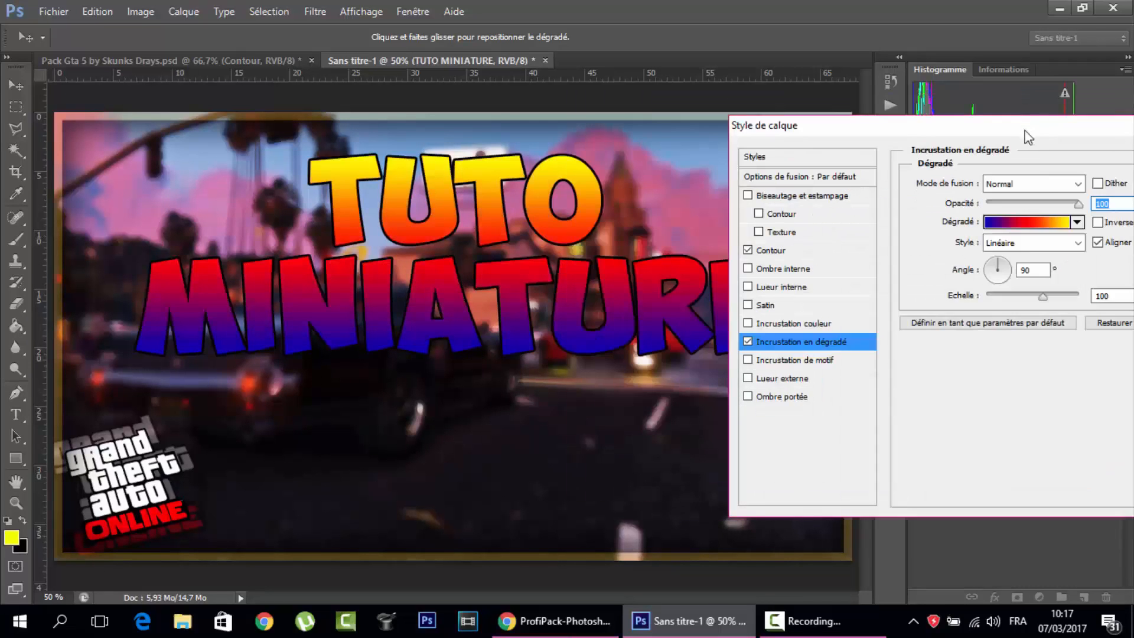
Try other angles and scales for the title's gradient overlay, ending on an angle of 90°.
click(1009, 273)
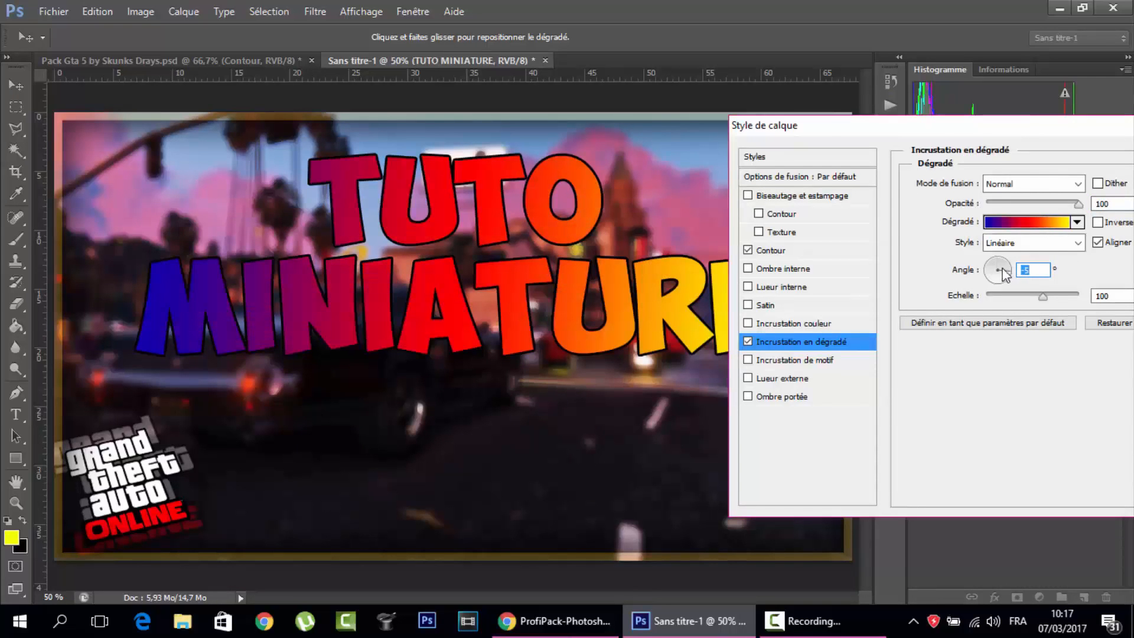
click(999, 262)
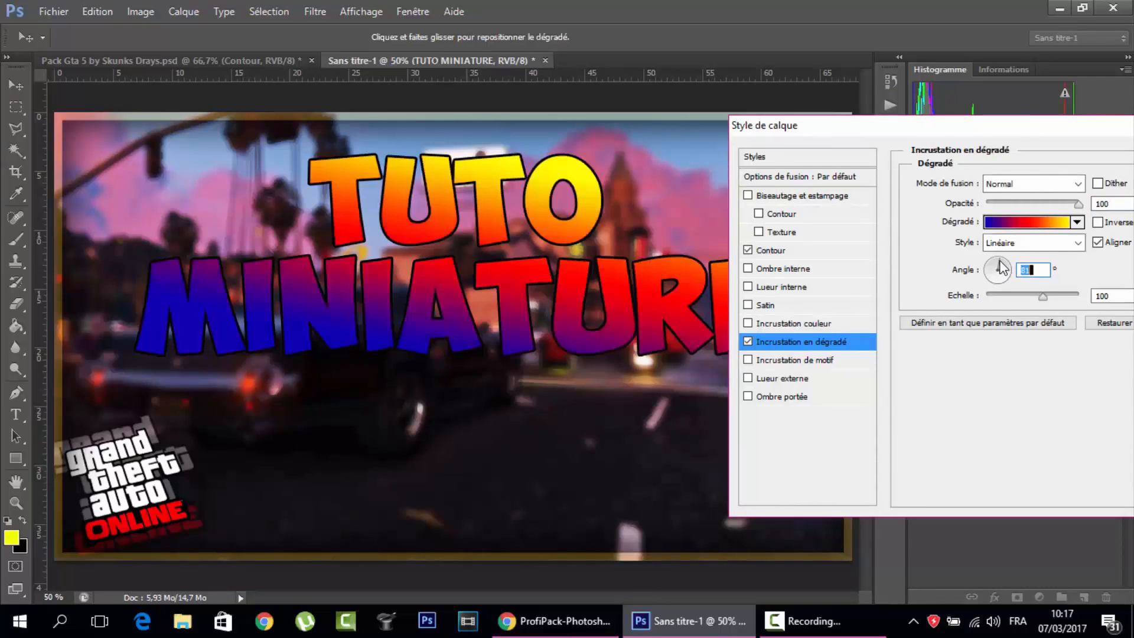
text(90)
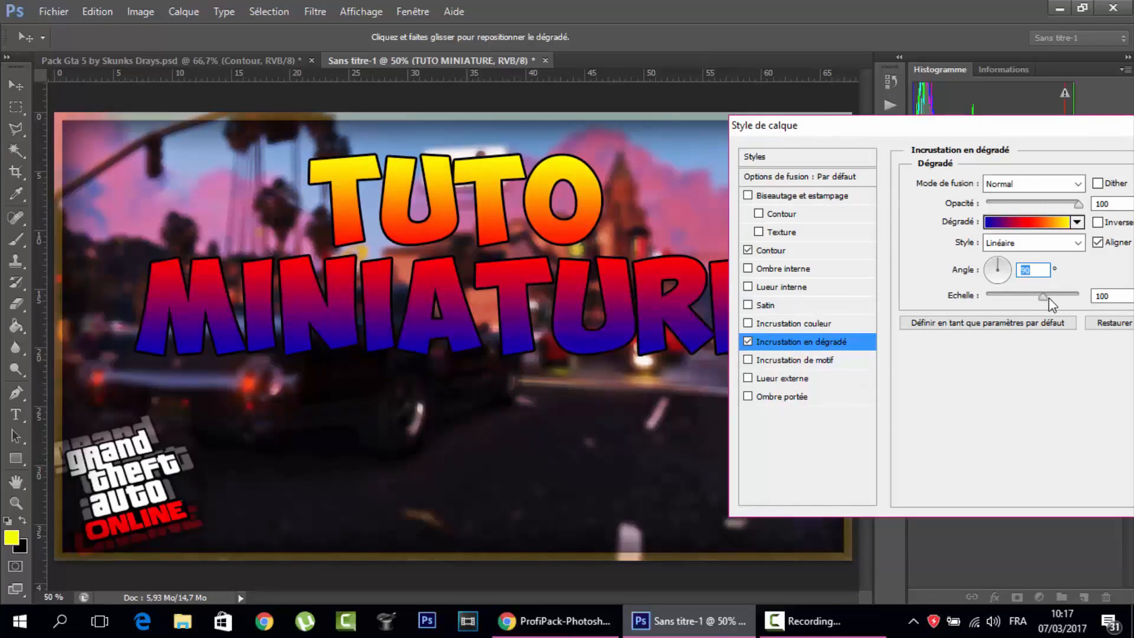
mouse_move(1064, 299)
mouse_down()
mouse_move(985, 296)
mouse_move(1041, 296)
mouse_up()
Add a drop shadow to the title with a spread (Grossi) of 35 % and a size of 51 px.
click(784, 397)
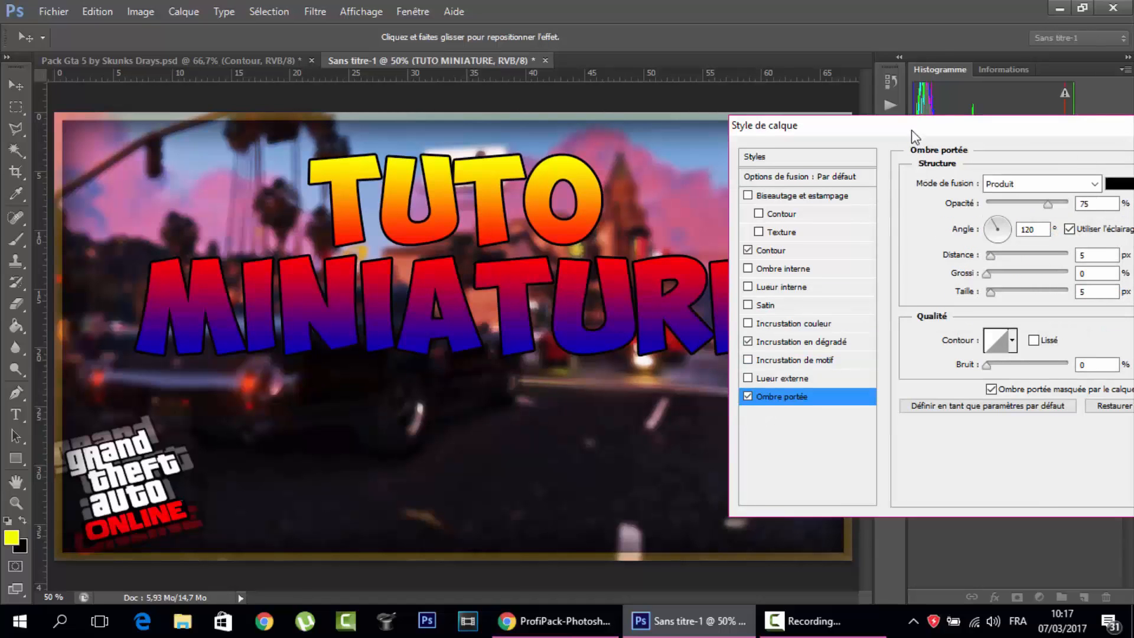
drag(902, 119, 858, 76)
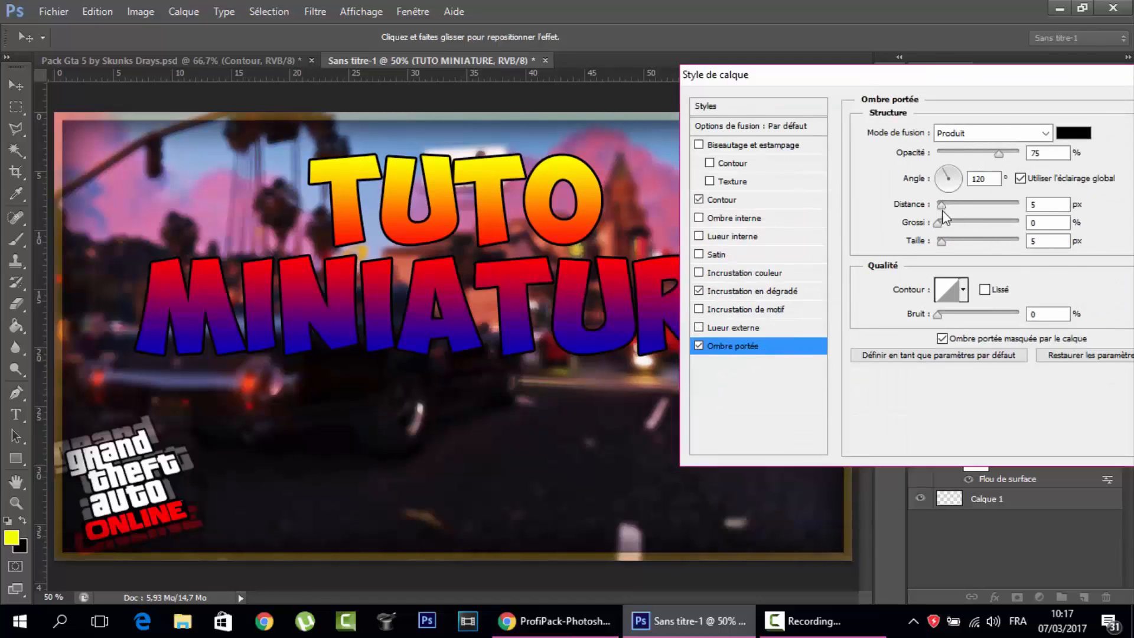
mouse_move(947, 222)
mouse_down()
mouse_move(972, 241)
mouse_move(958, 227)
mouse_up()
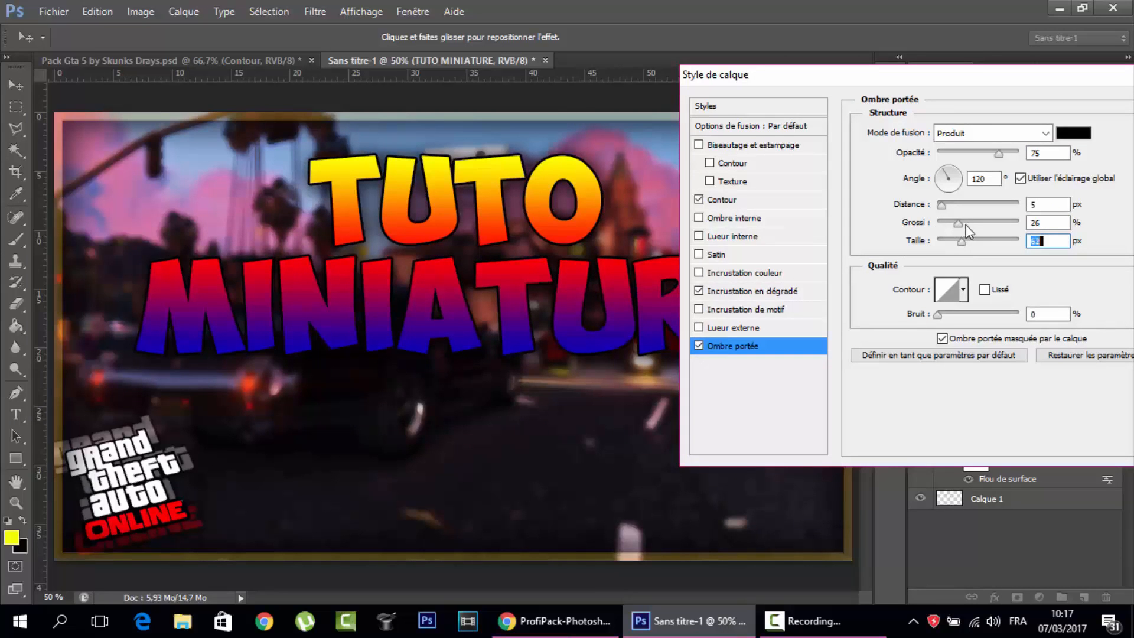
click(967, 224)
click(958, 240)
Set the drop shadow's contour to the Rouleau preset and leave its curve unedited.
click(965, 292)
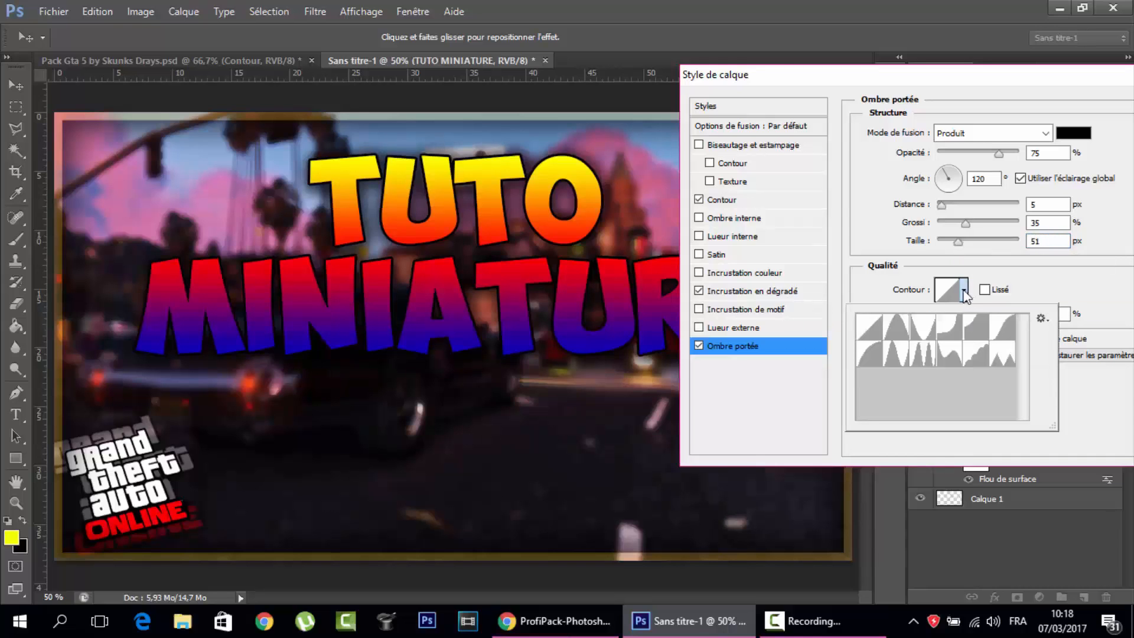
click(896, 328)
click(898, 352)
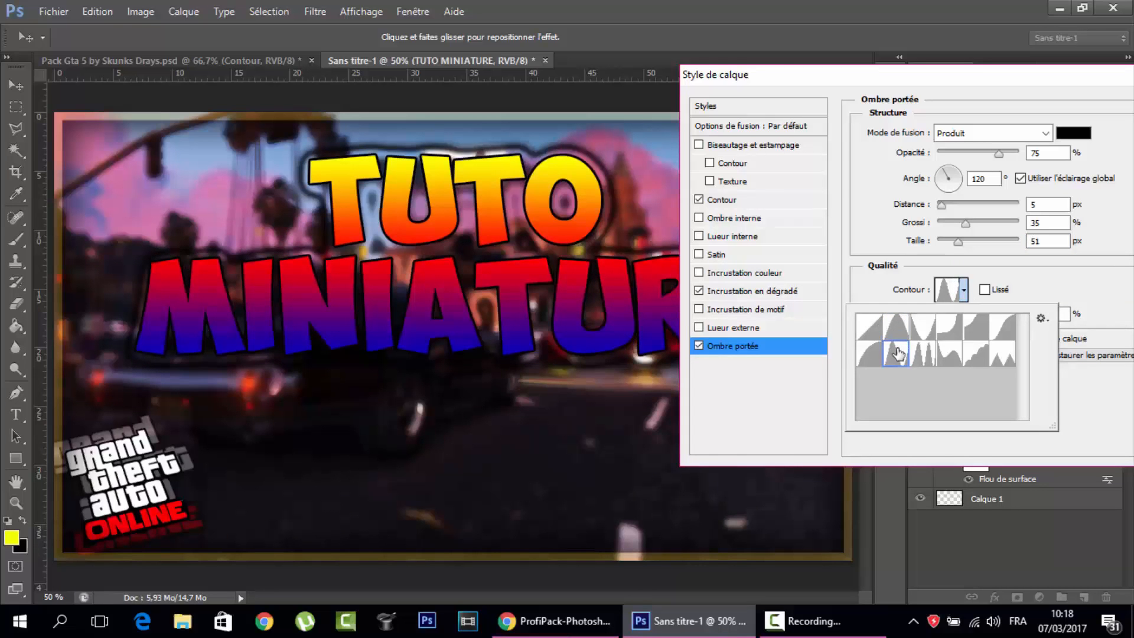
click(956, 295)
click(956, 294)
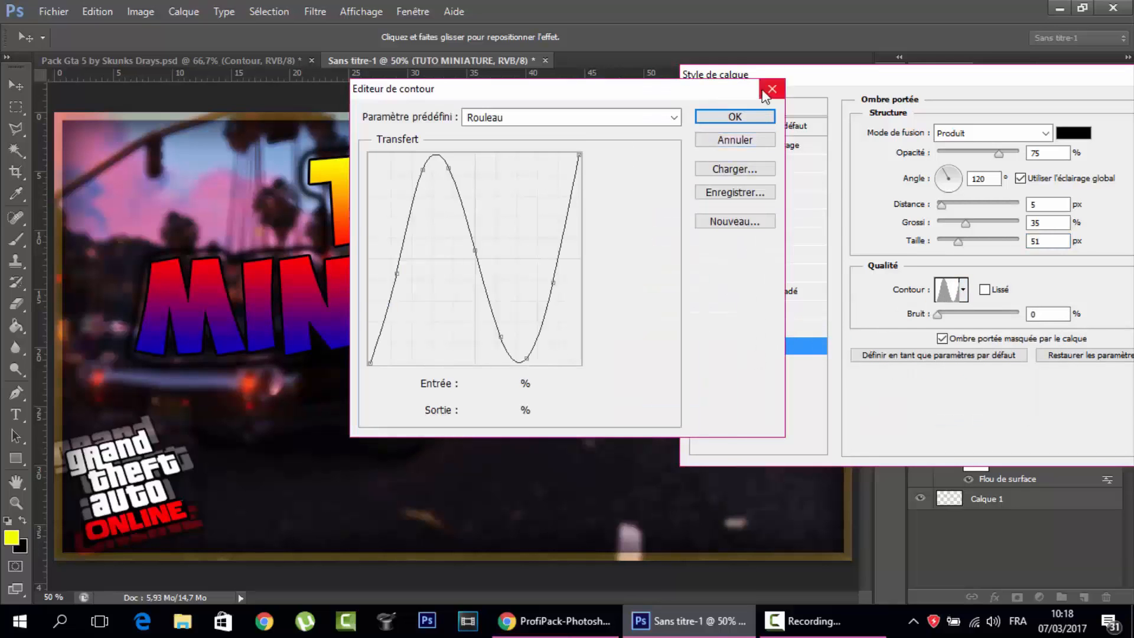
click(771, 90)
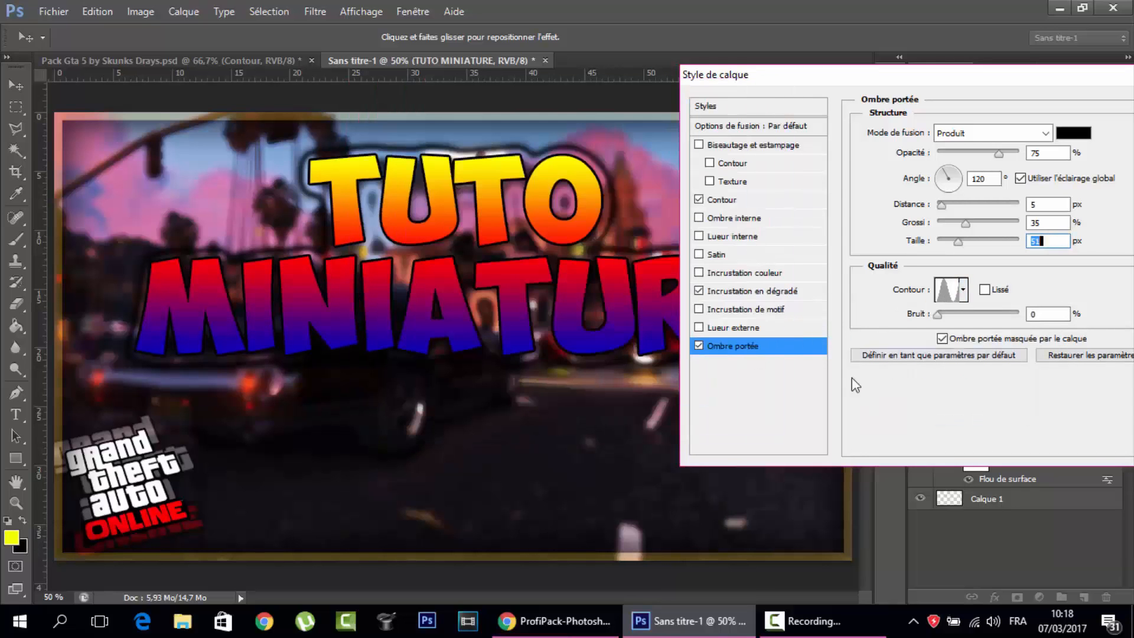
Add an outer glow to the title with 100 % opacity, 10 % spread and a size of 16 px.
click(738, 327)
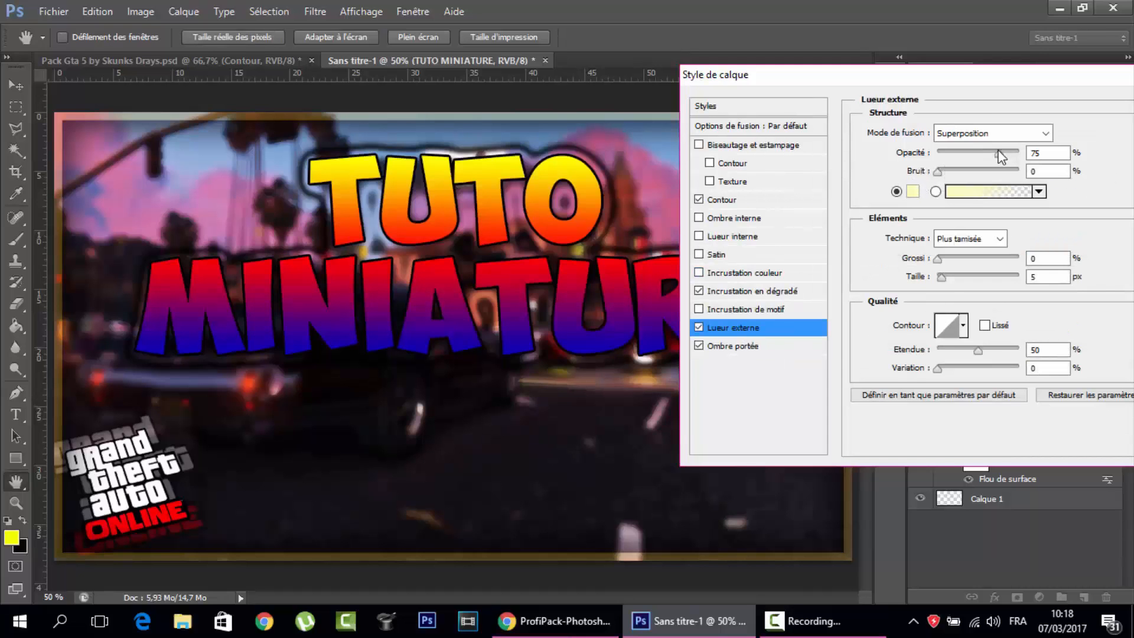
click(1021, 152)
click(948, 258)
click(951, 277)
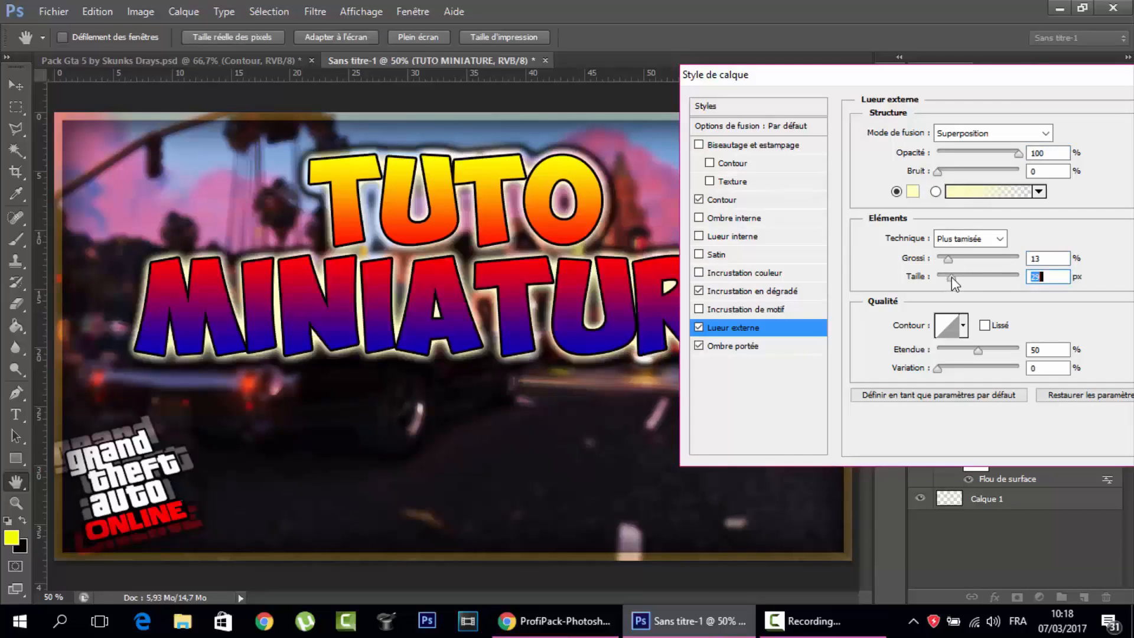
drag(951, 277, 948, 282)
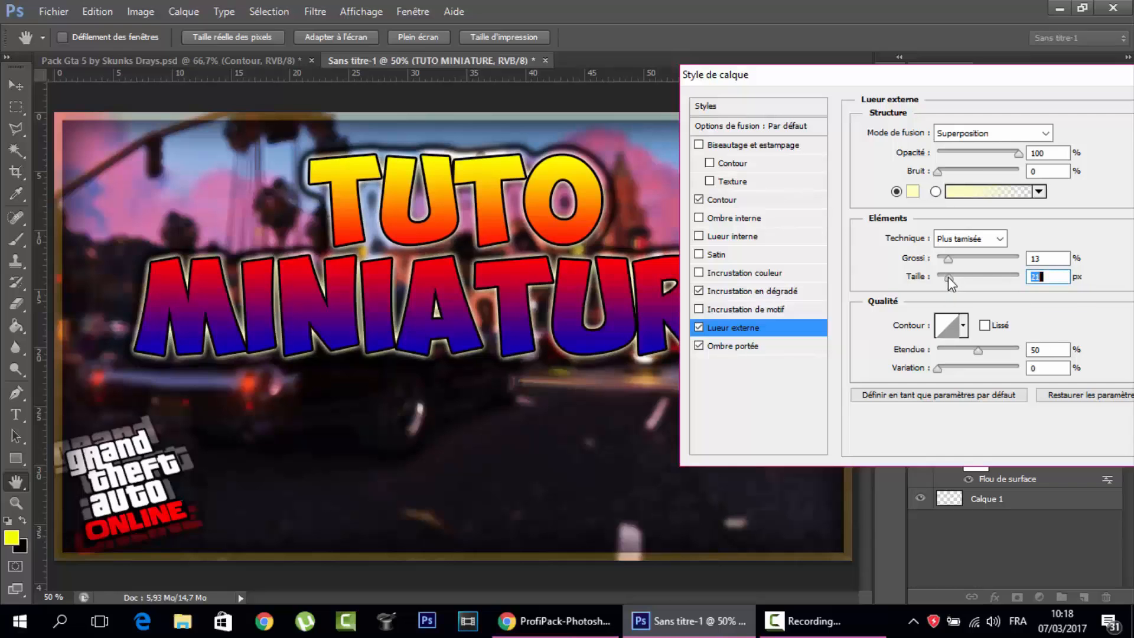
drag(949, 276, 947, 278)
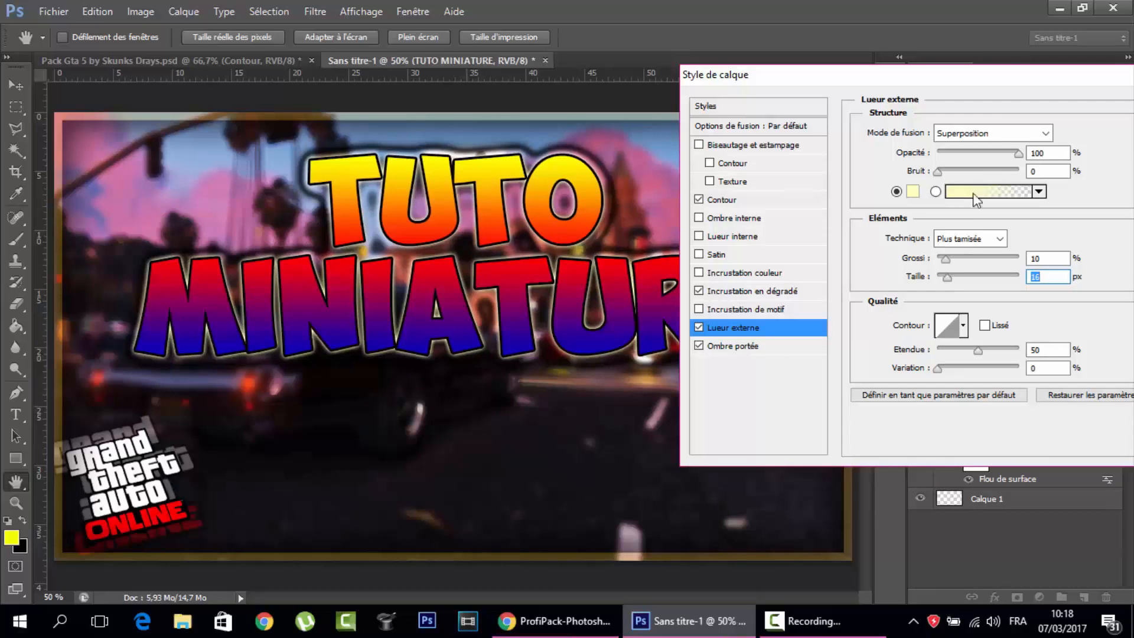
Apply the layer style and move the TUTO MINIATURE title slightly up.
drag(982, 80, 781, 113)
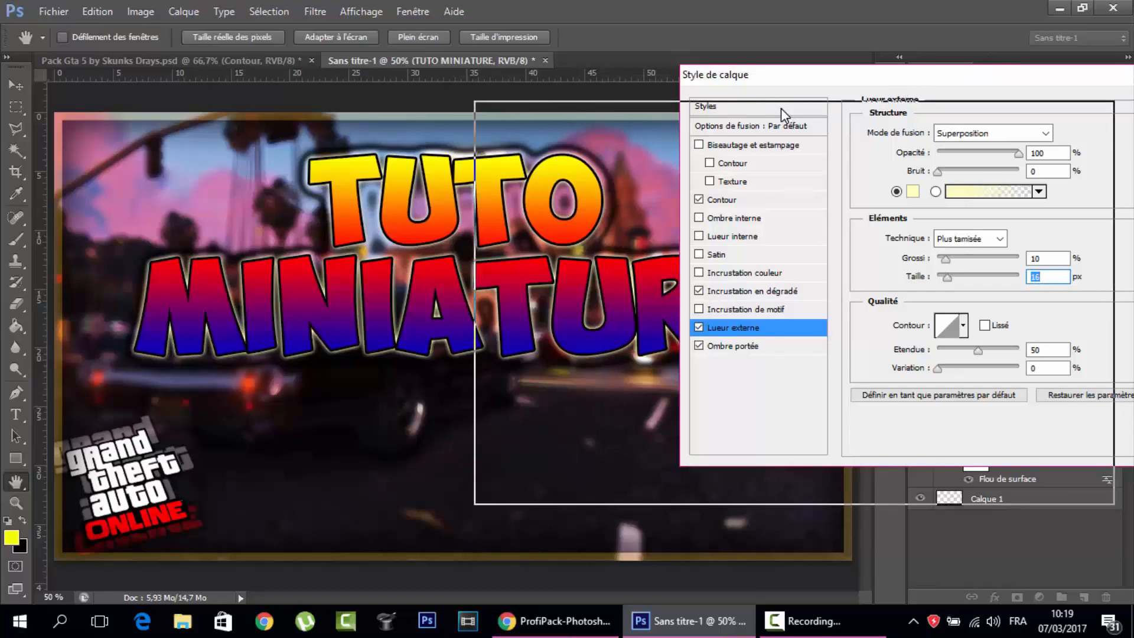
click(1055, 141)
key(v)
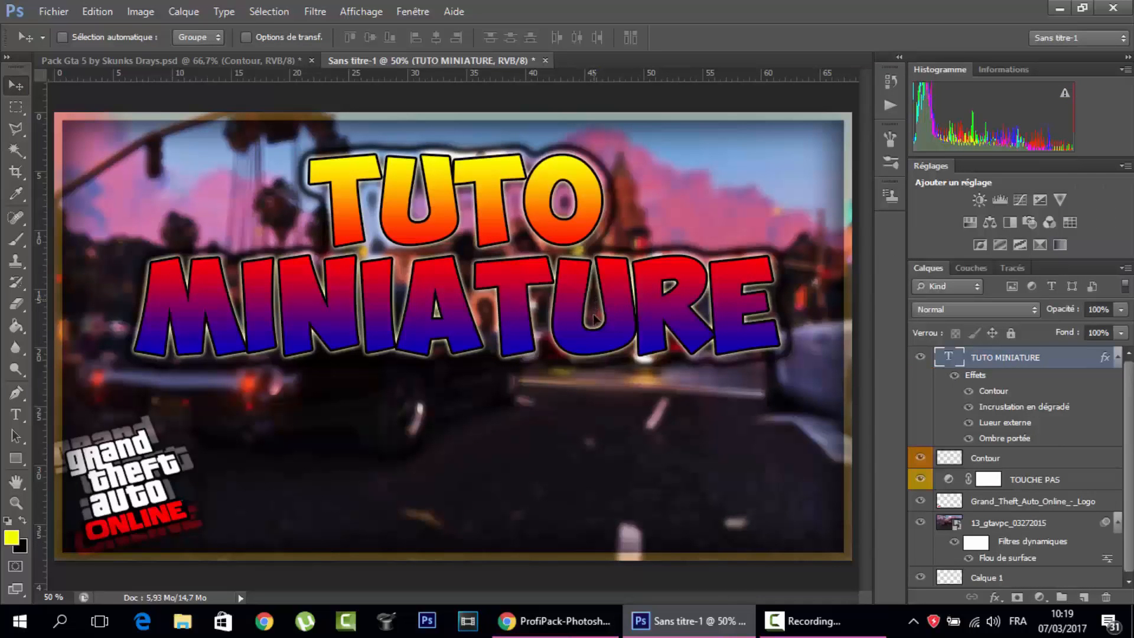
drag(595, 300, 595, 293)
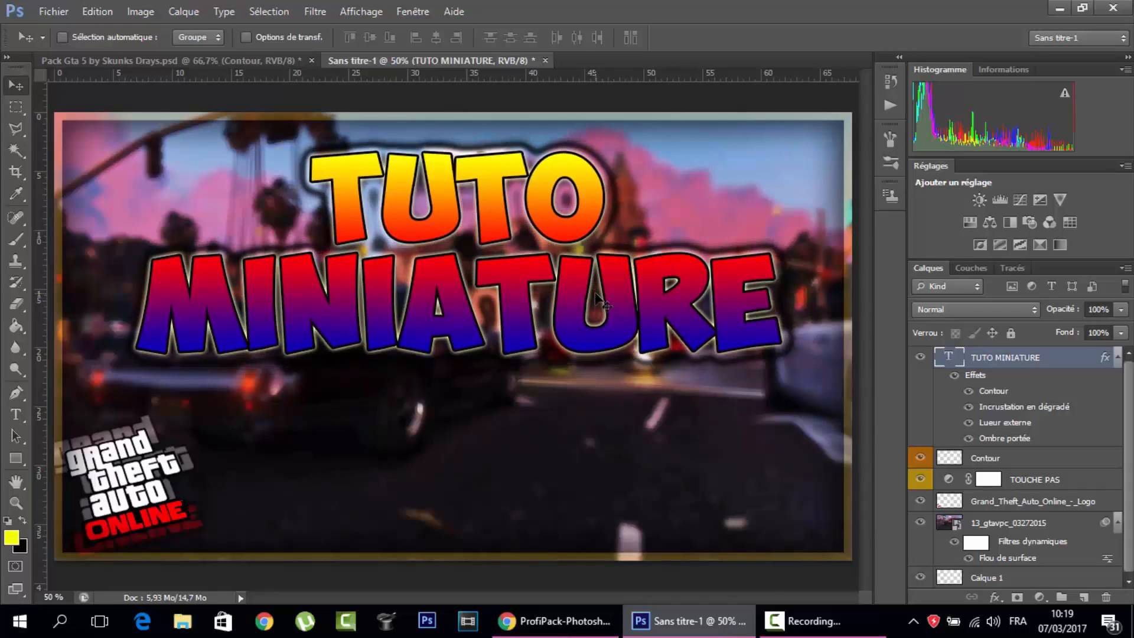
In the Gta 5 pack document, show the Spirale effect layer, hide Contour, and copy Spirale effect into Sans titre-1.
click(200, 59)
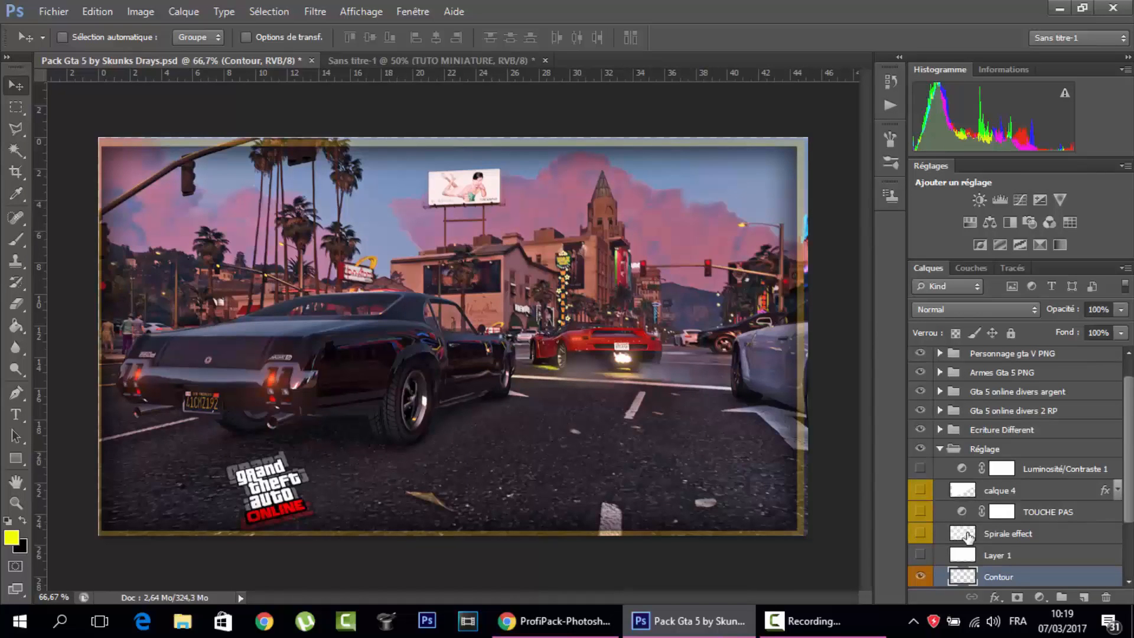
click(921, 534)
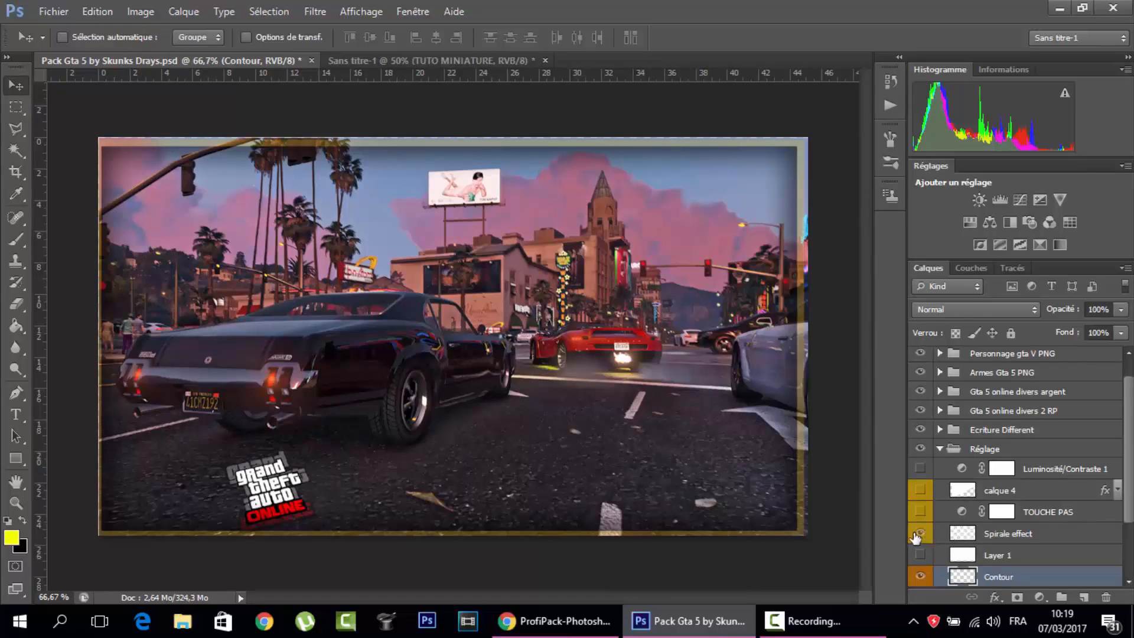
click(994, 535)
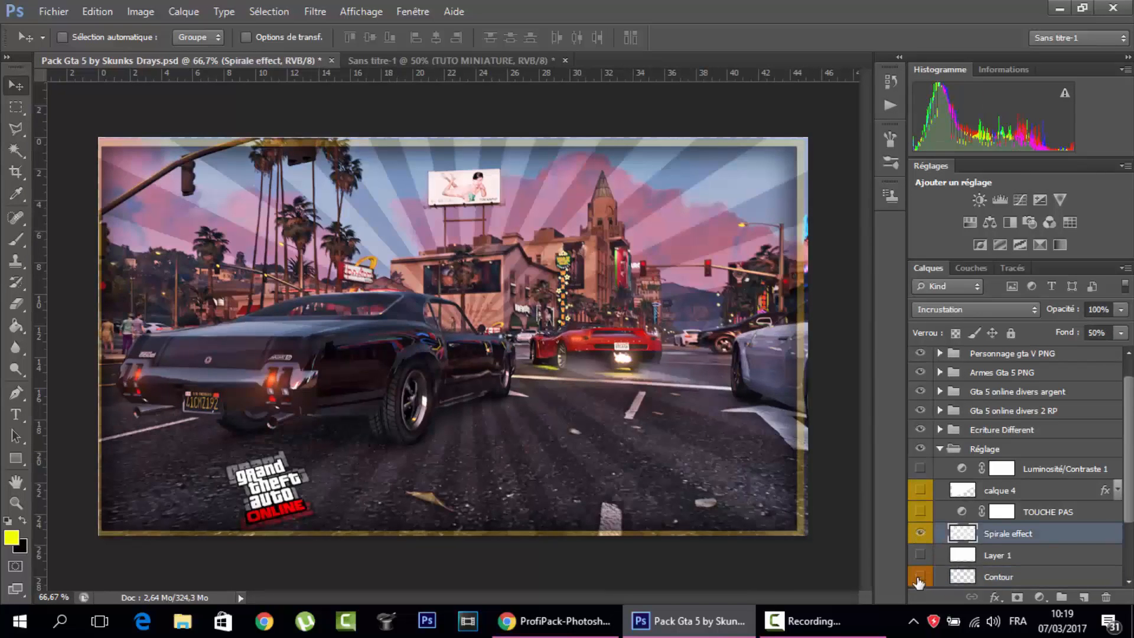
click(920, 576)
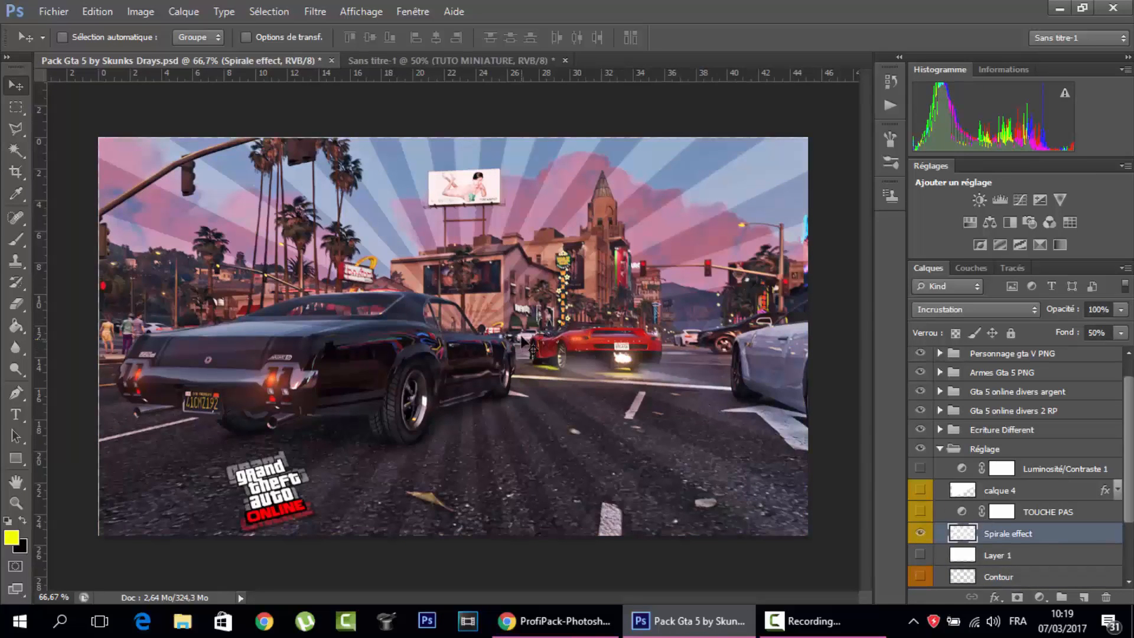
drag(452, 172, 435, 223)
drag(487, 398, 487, 398)
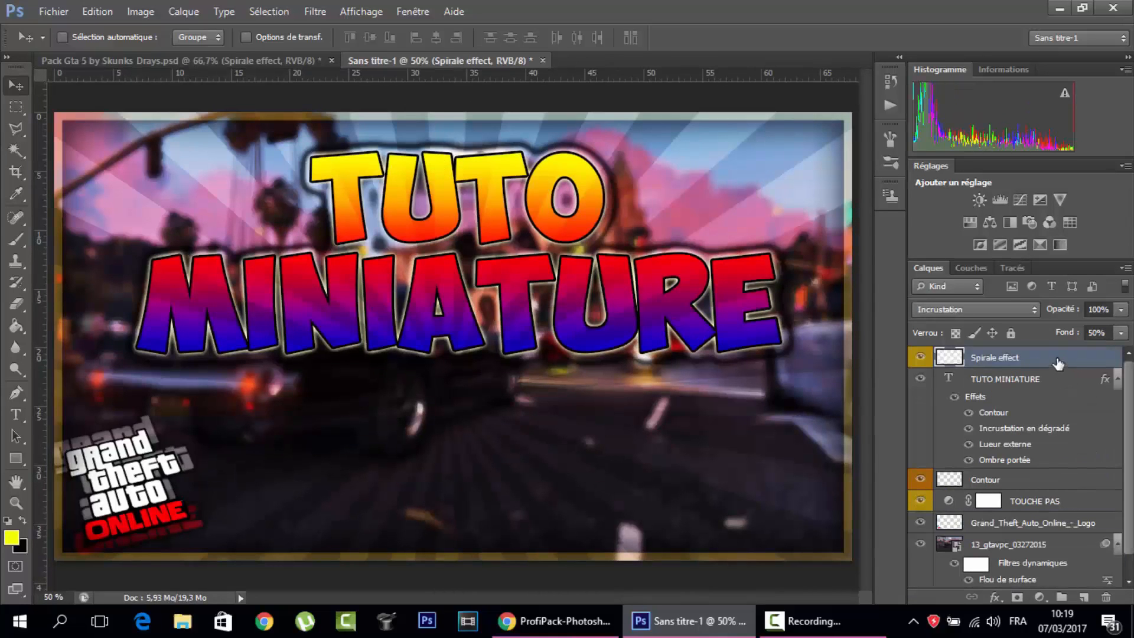
Place Spirale effect just below the logo layer, rotate it -11.56° and stretch its height to 121.37 % so the rays cover the canvas.
drag(1057, 364, 1045, 532)
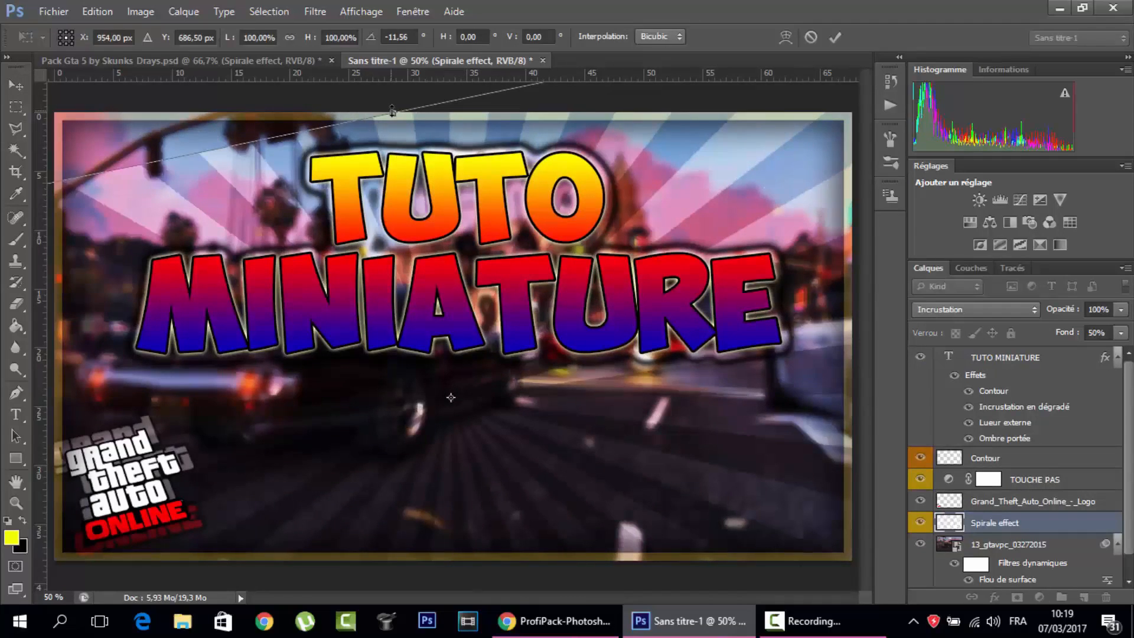
drag(390, 105, 322, 6)
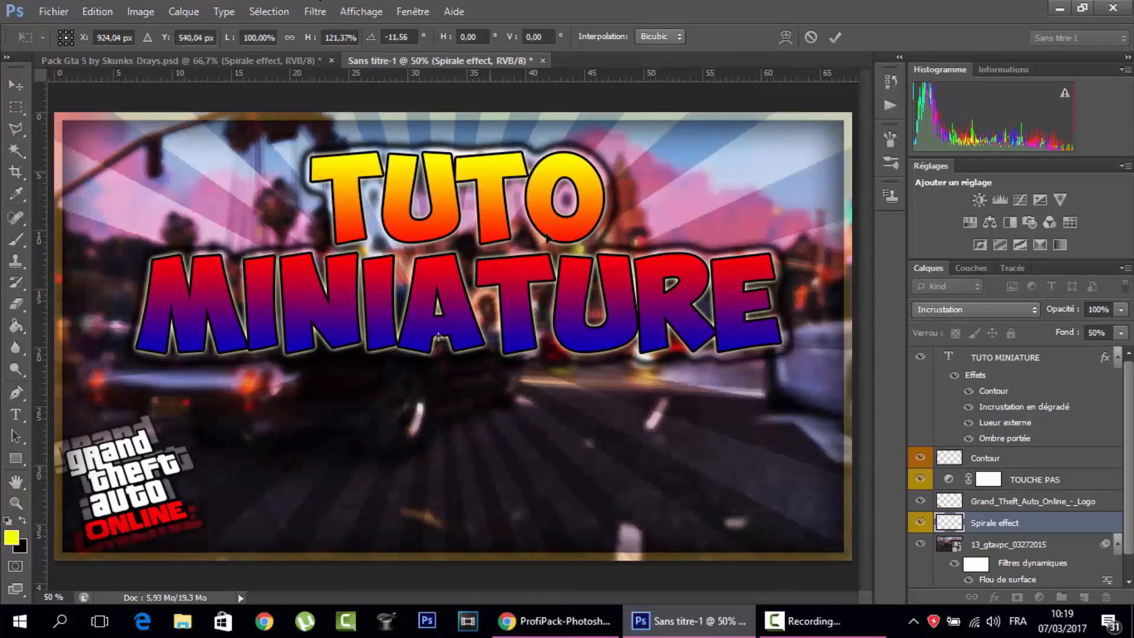
key(Return)
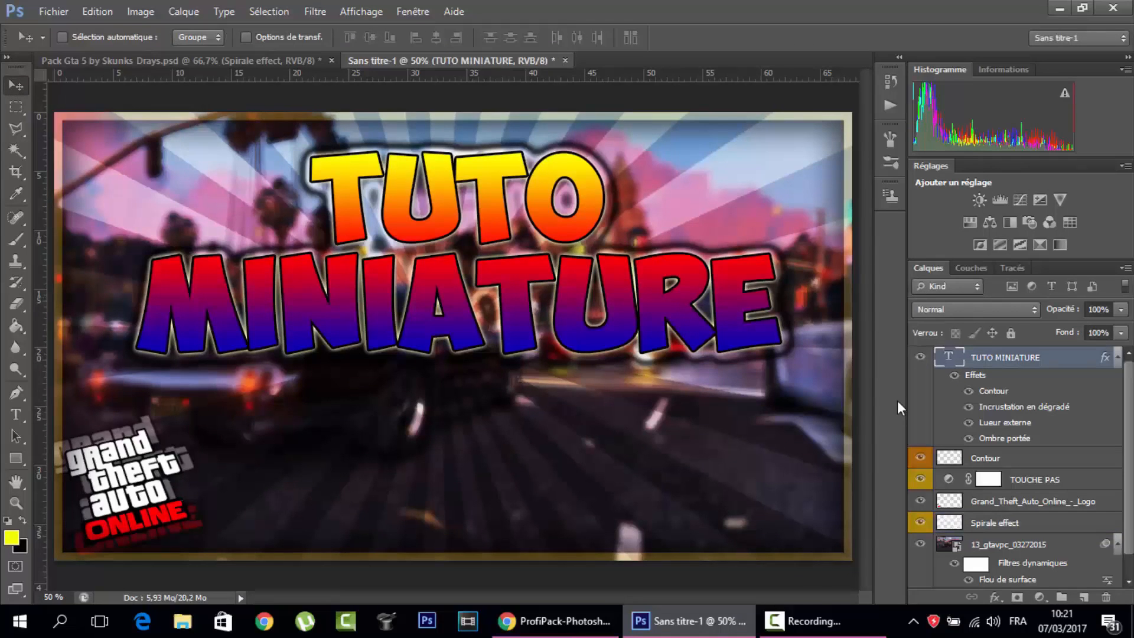
click(19, 414)
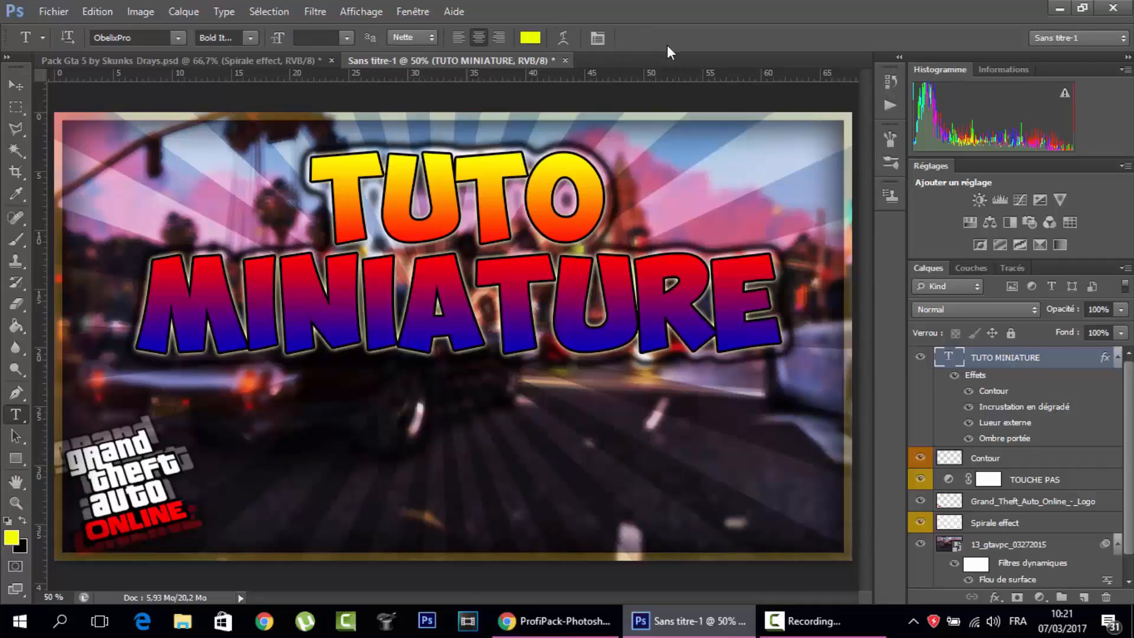
click(510, 210)
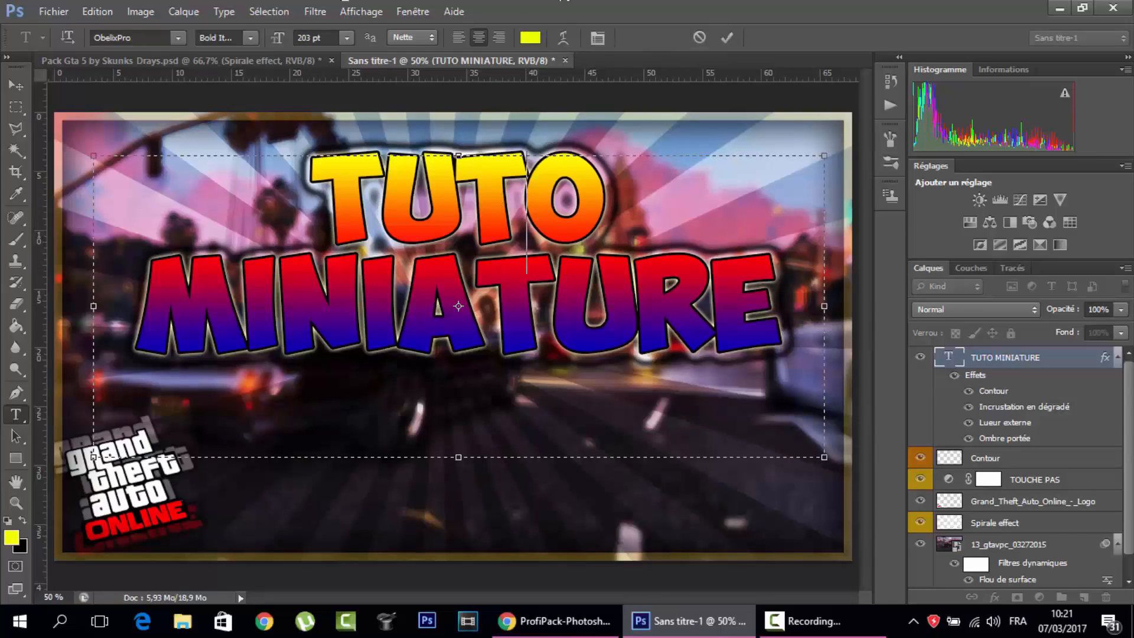
click(16, 85)
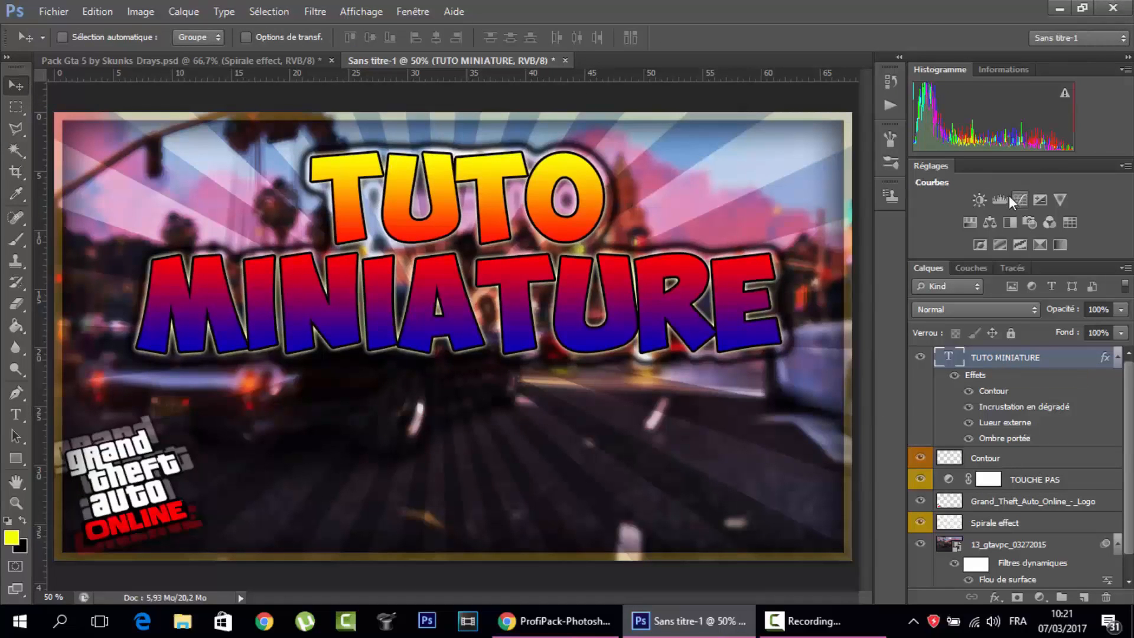
Duplicate the TUTO MINIATURE layer as TUTO MINIATURE copie and move the copy slightly above the original title.
right_click(1003, 361)
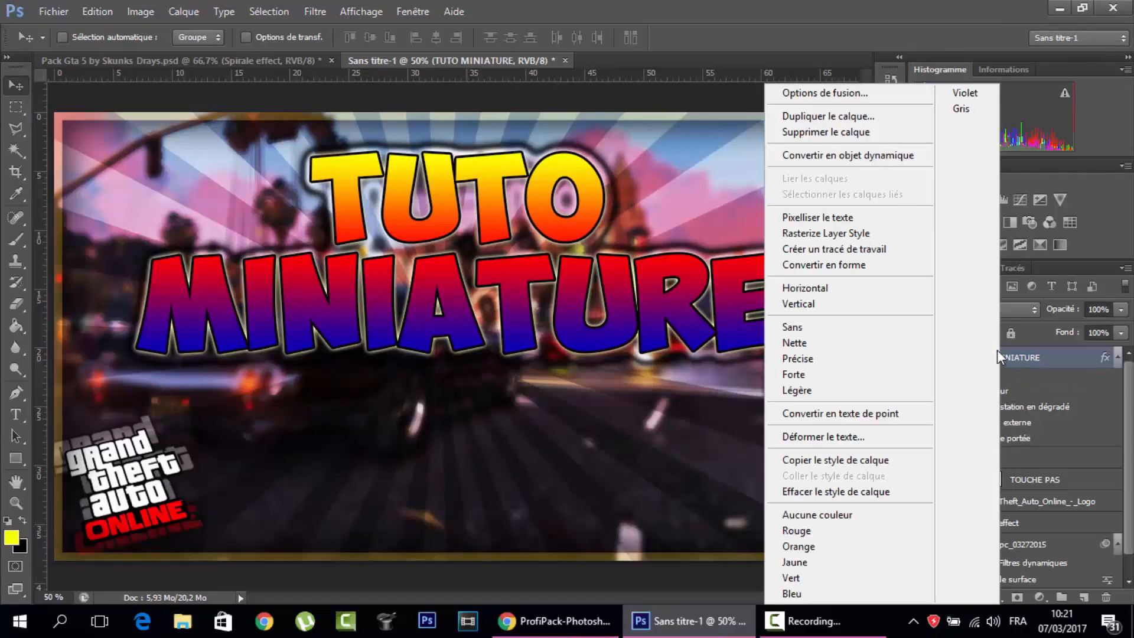
click(834, 117)
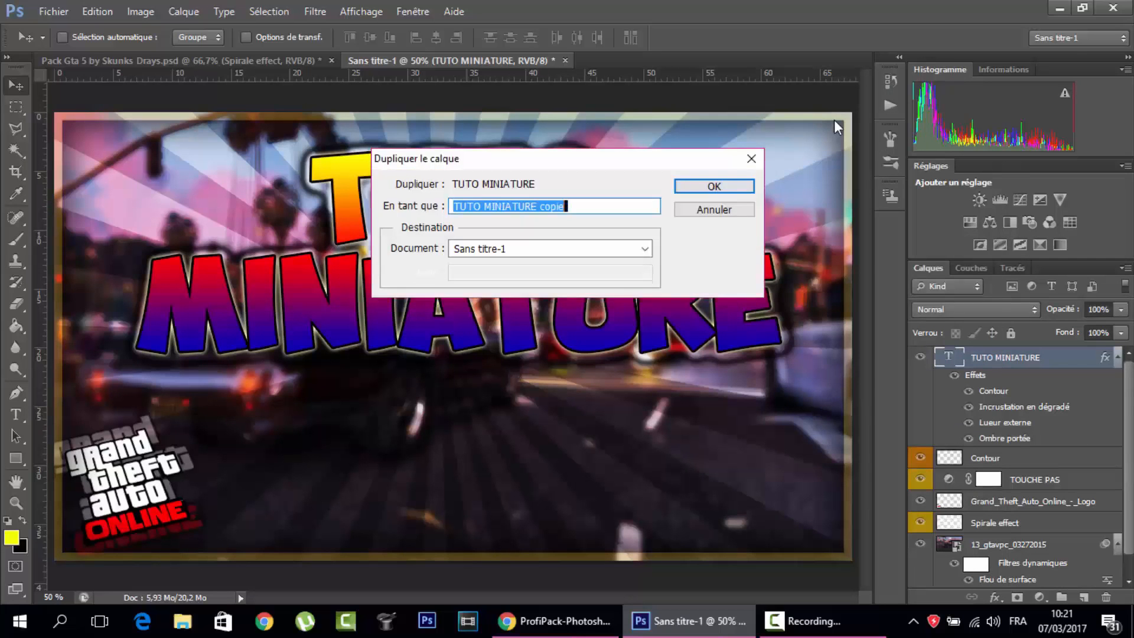
click(725, 187)
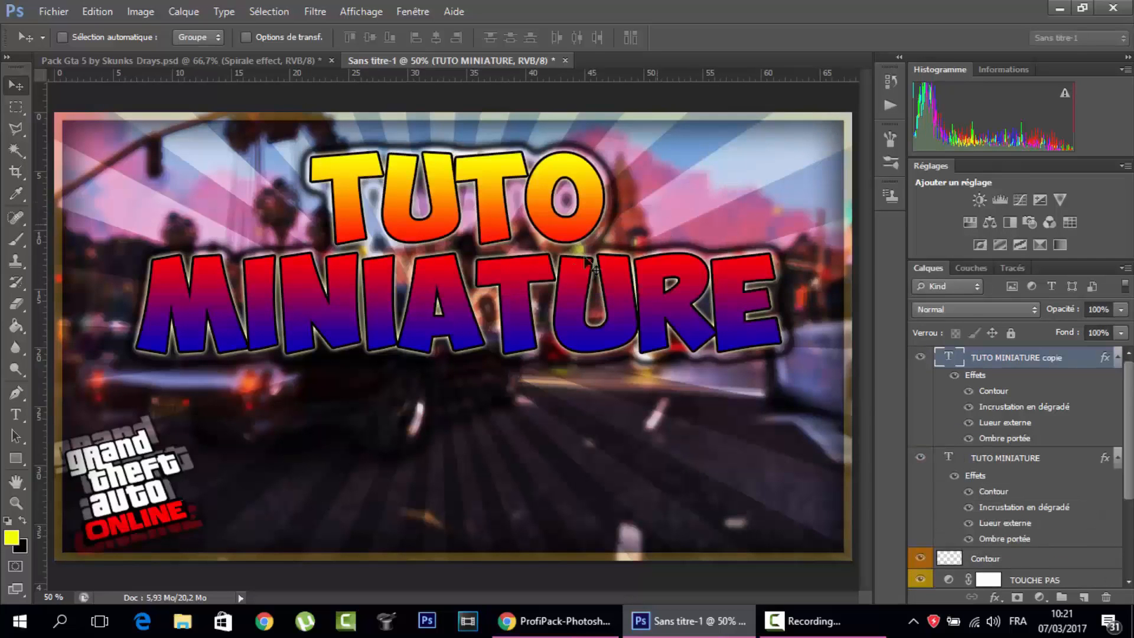
drag(562, 265, 561, 222)
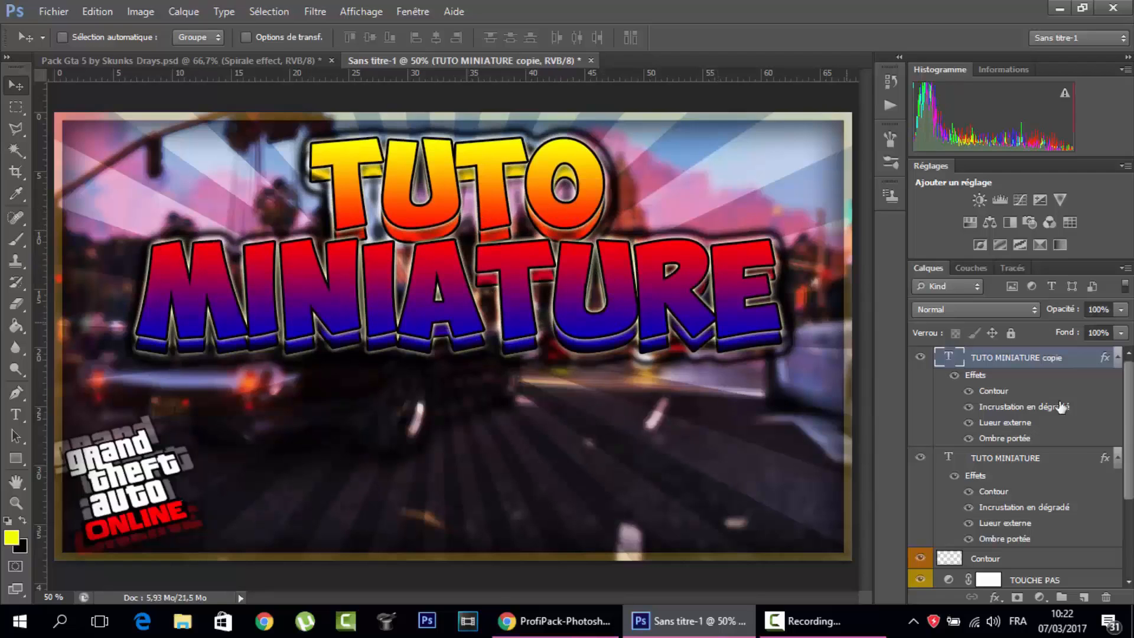
Turn off the gradient overlay in the layer style of the original TUTO MINIATURE layer.
click(1026, 467)
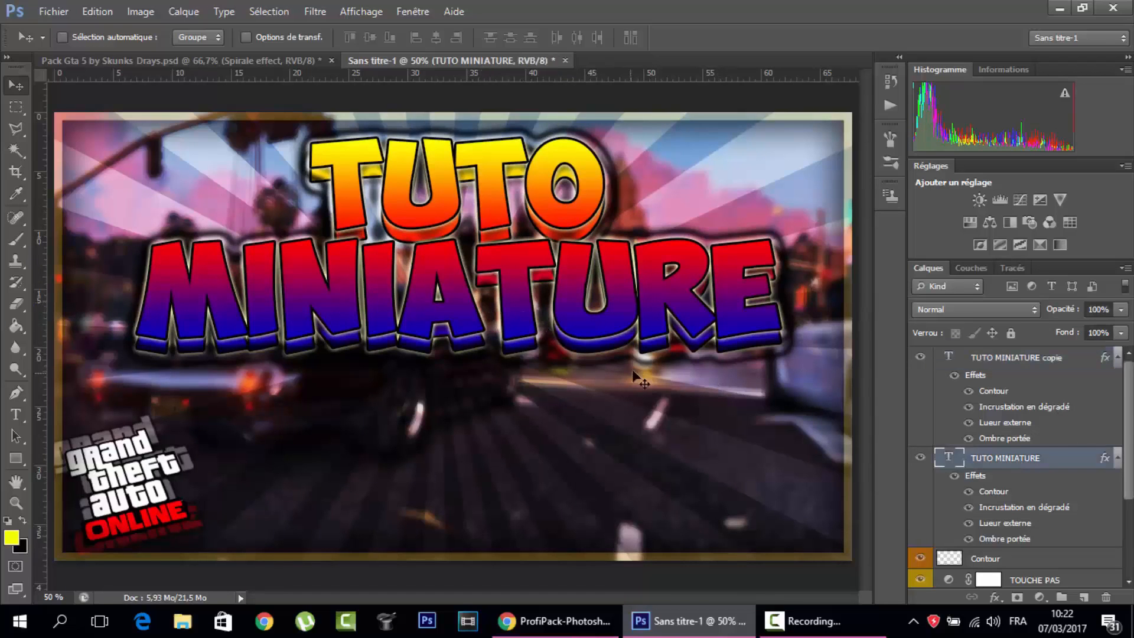
double_click(1105, 465)
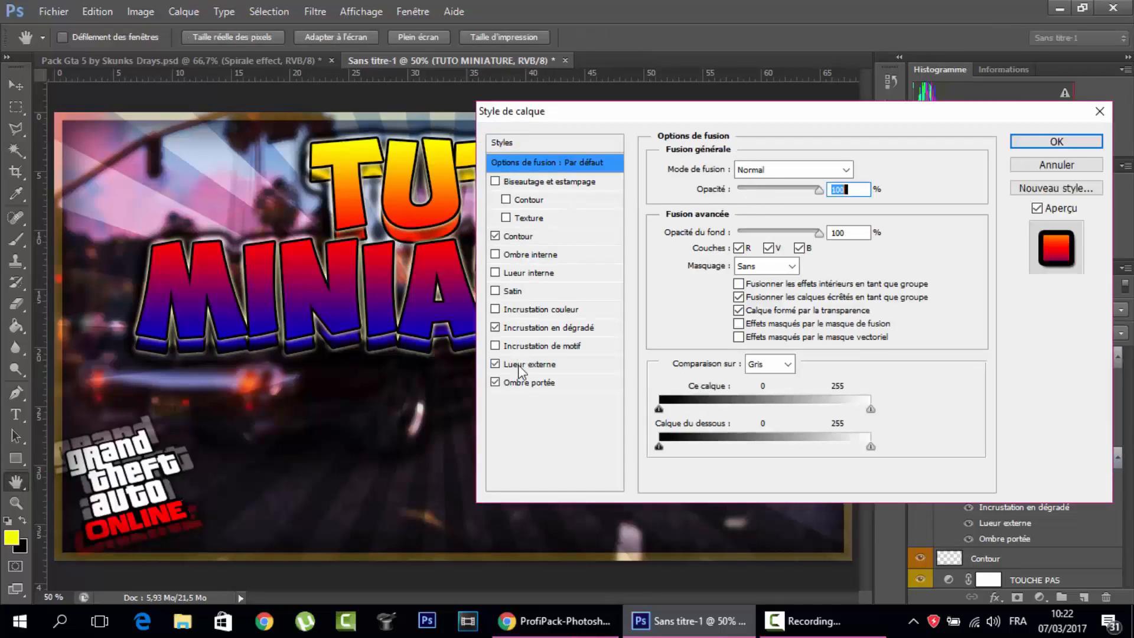
drag(671, 115, 760, 87)
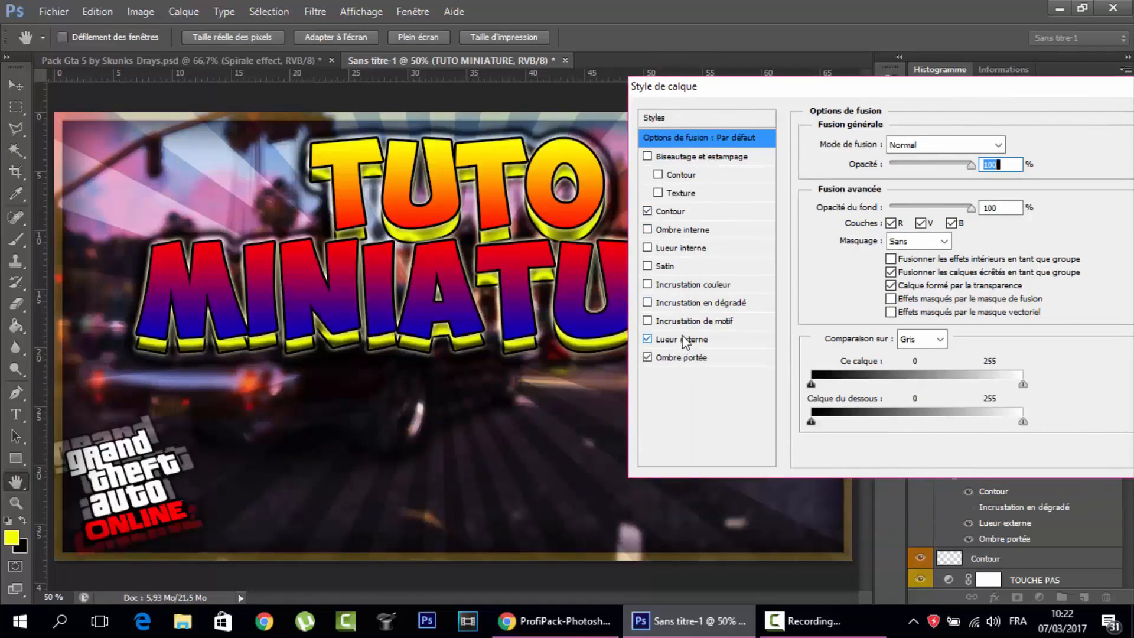
click(686, 305)
click(978, 184)
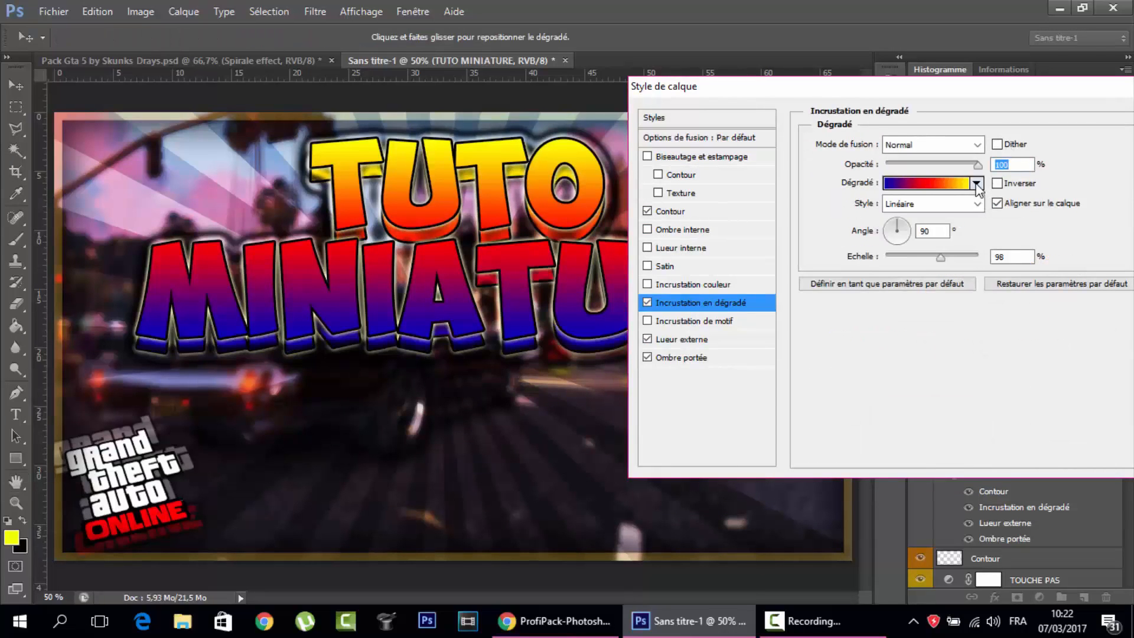
key(Escape)
Change the text colour of the whole original TUTO MINIATURE title to white.
click(22, 411)
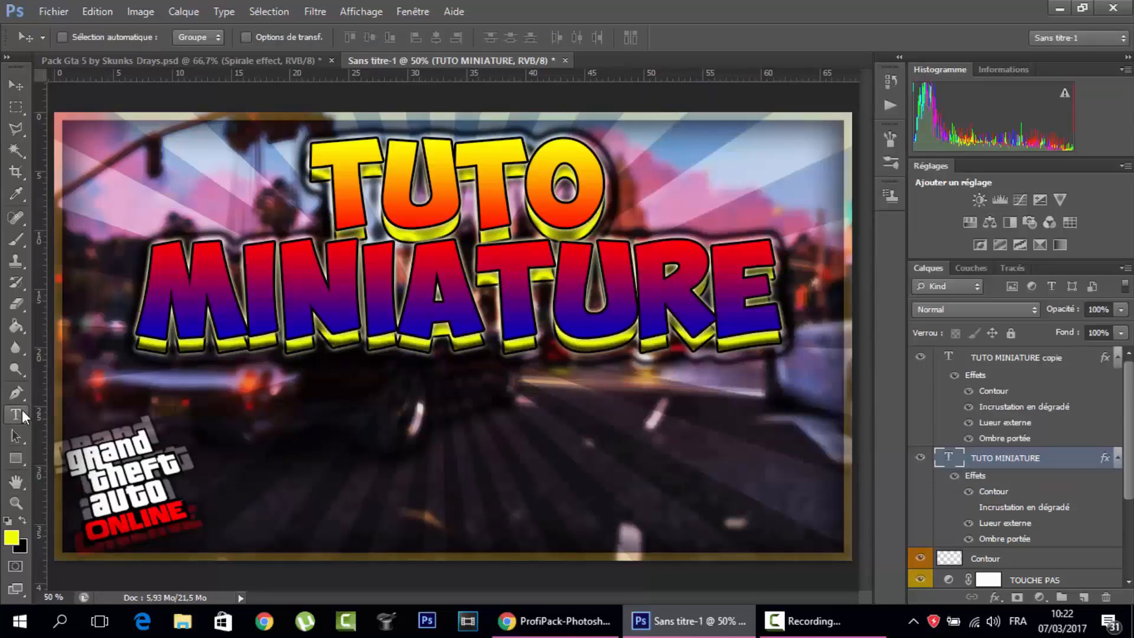
click(233, 342)
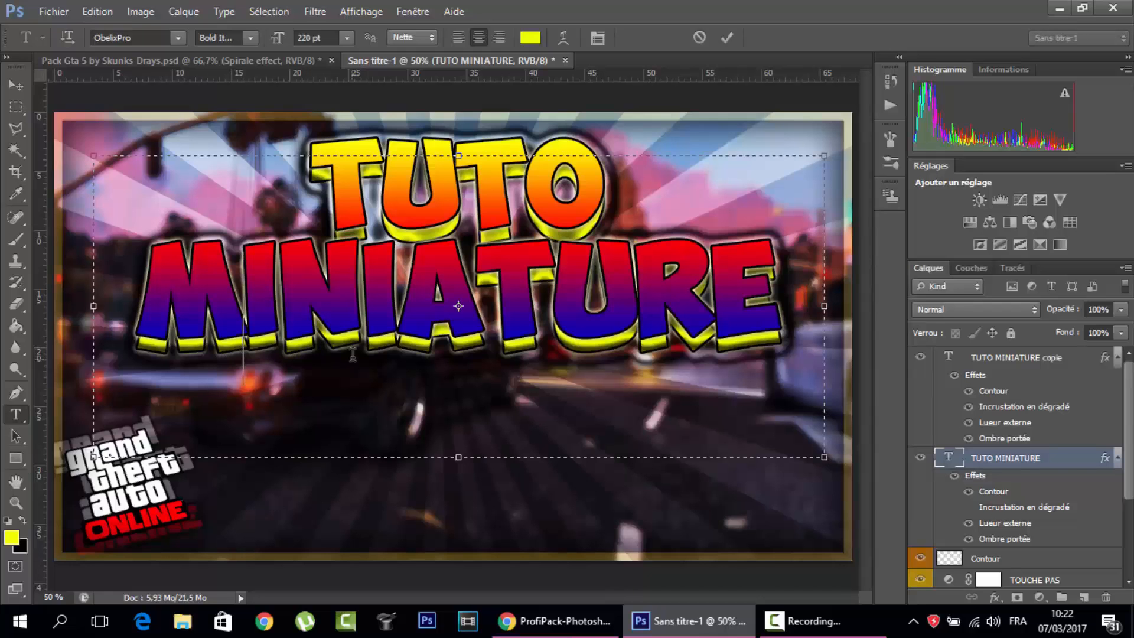
key(BackSpace)
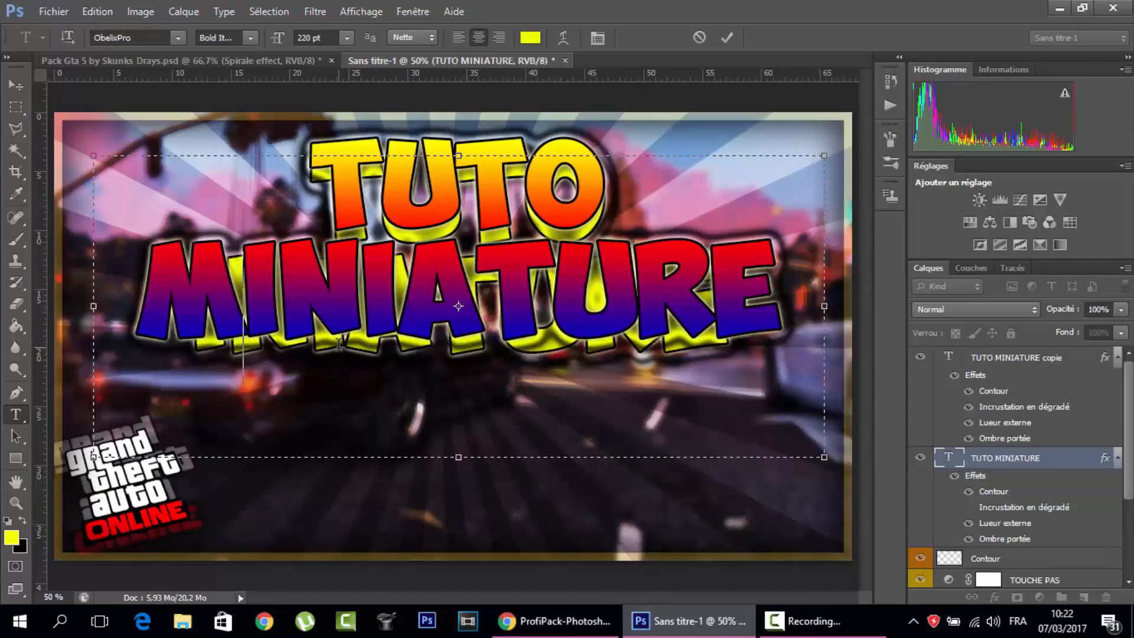
text(M)
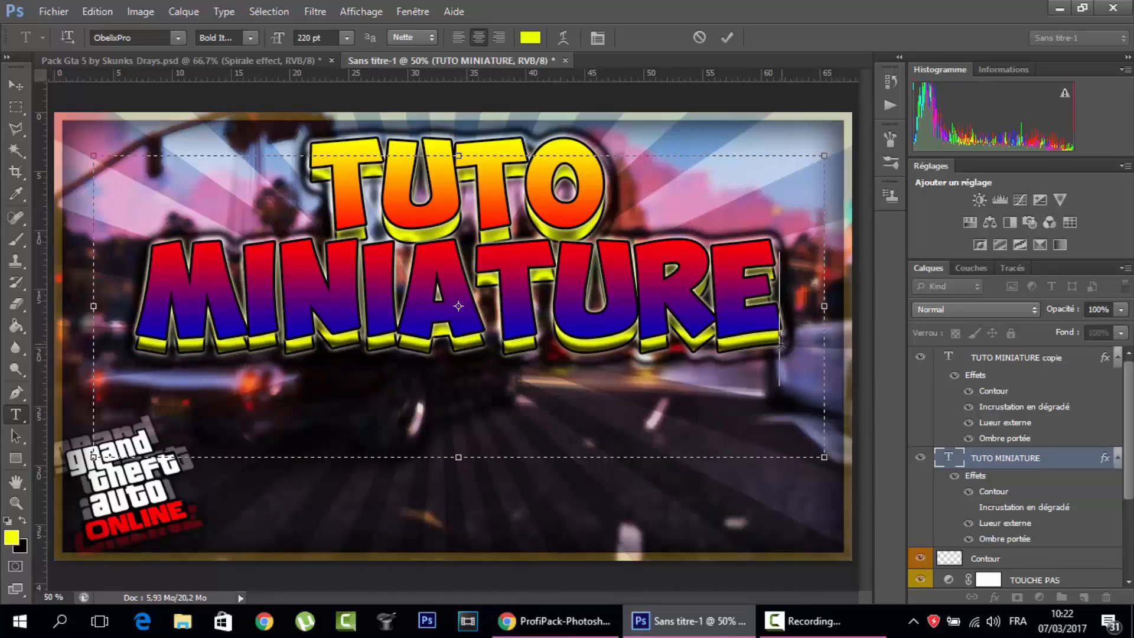
drag(781, 339, 302, 178)
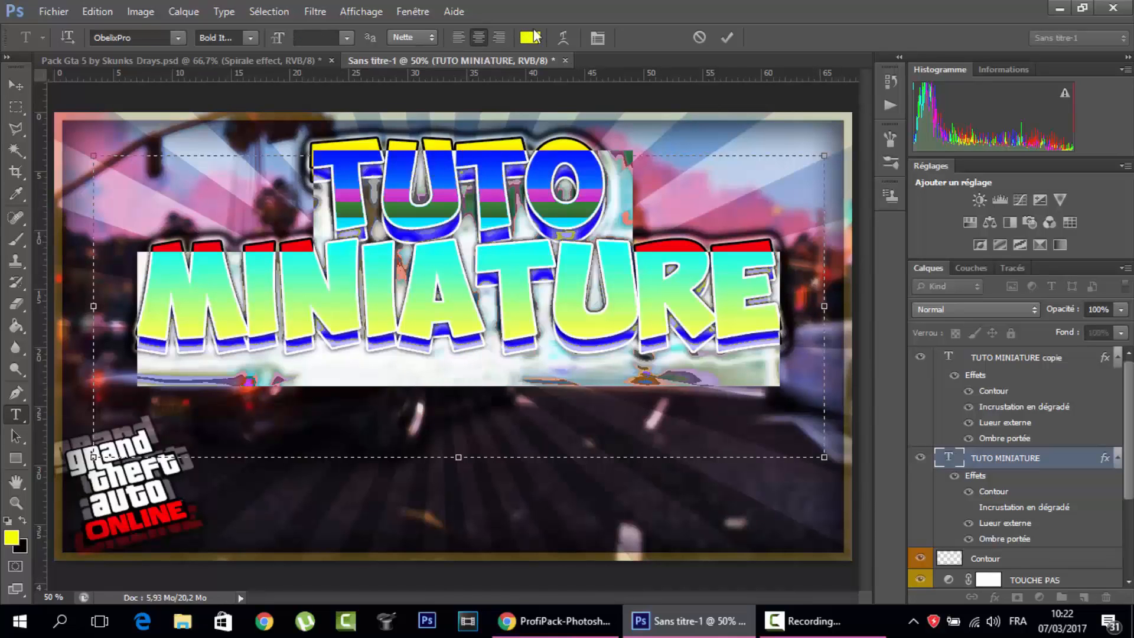
click(535, 37)
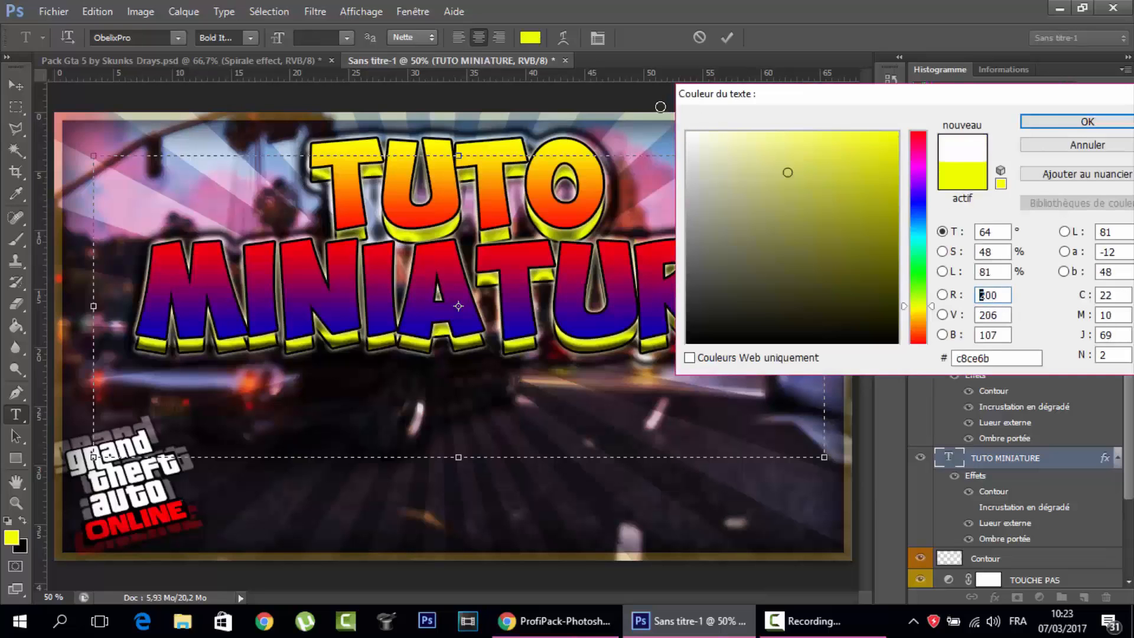
click(1055, 122)
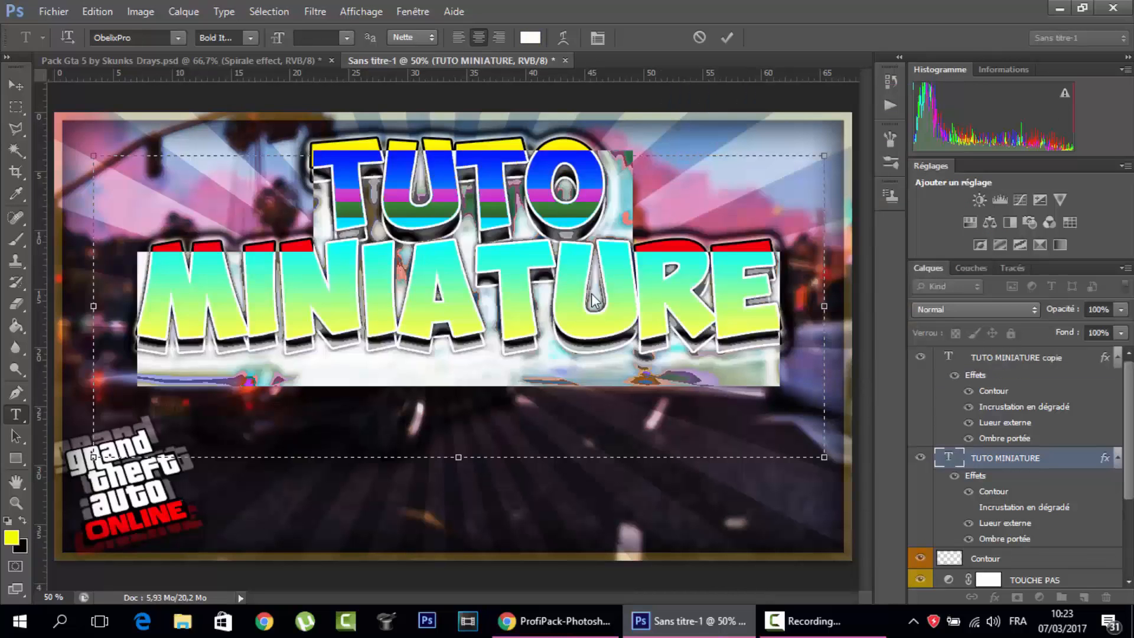
double_click(593, 301)
click(164, 193)
click(21, 85)
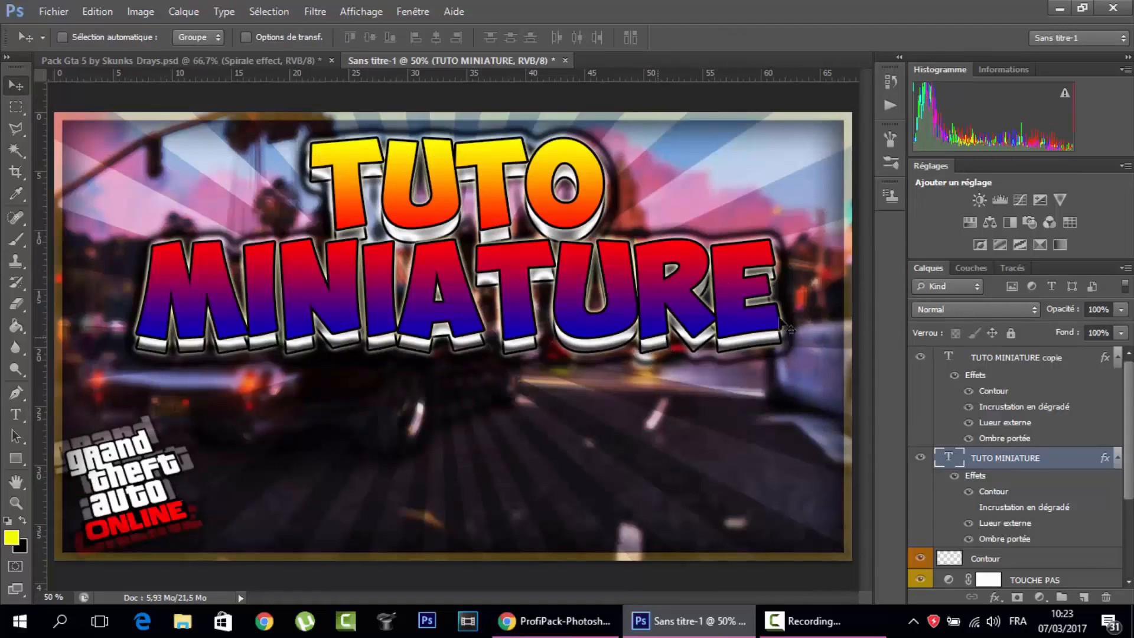
Turn off the drop shadow in the layer style of TUTO MINIATURE copie.
click(996, 359)
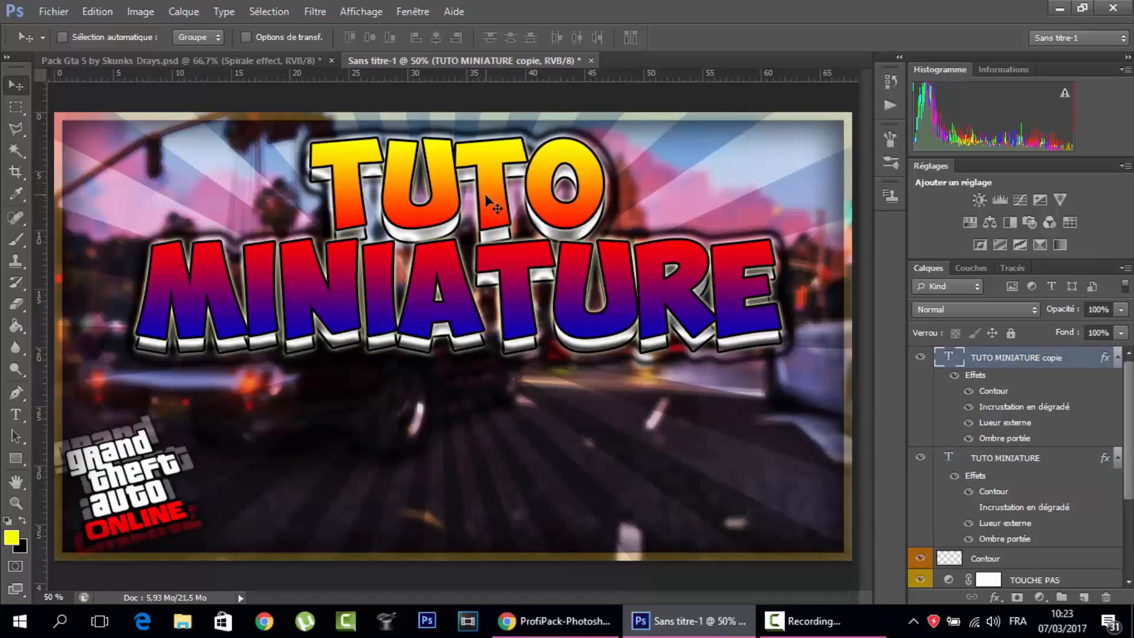
drag(484, 194, 486, 196)
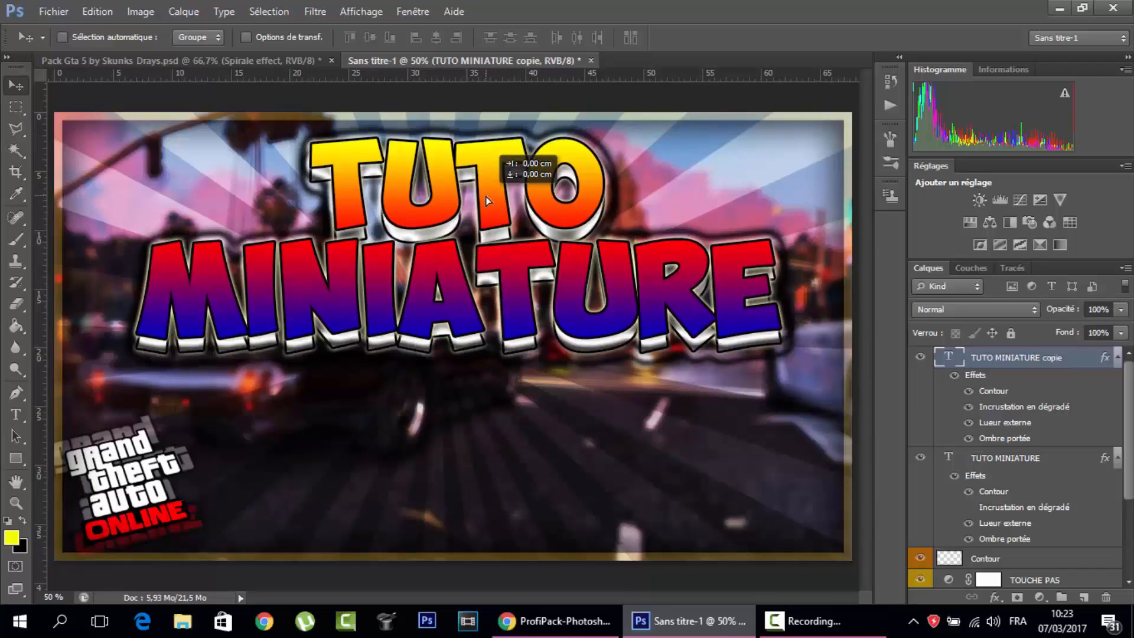
drag(485, 196, 486, 196)
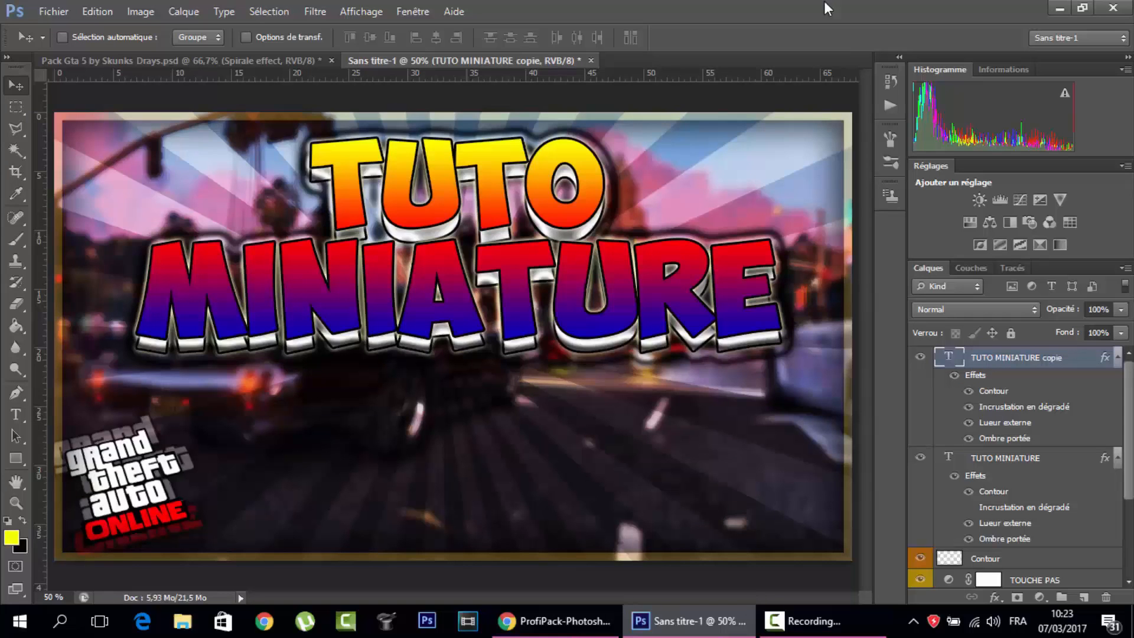
double_click(1106, 359)
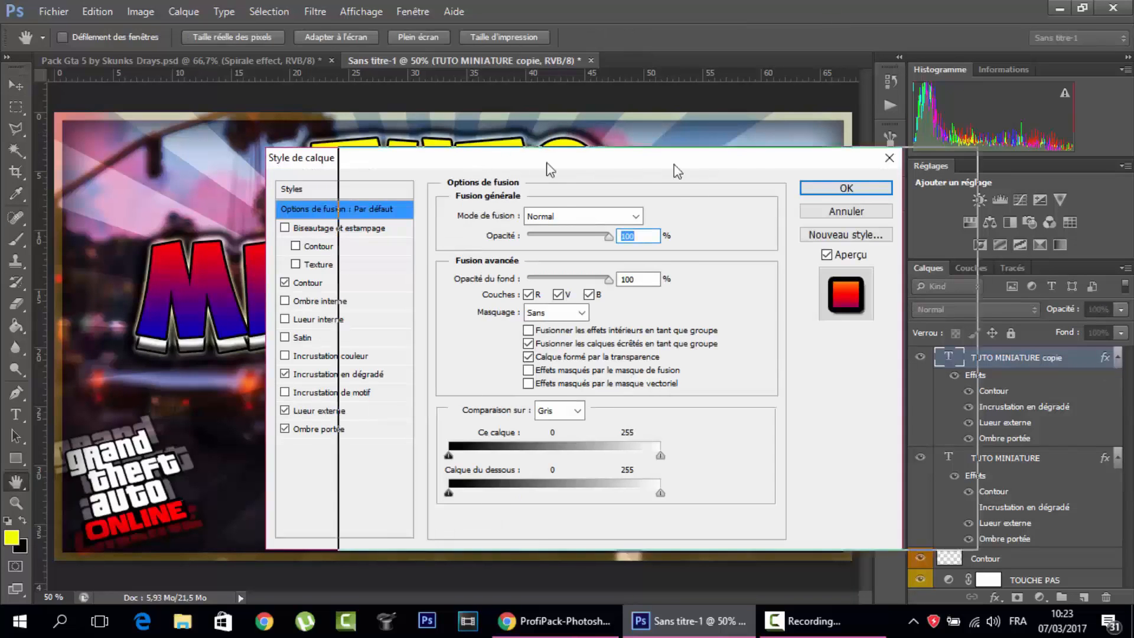
drag(677, 171, 959, 88)
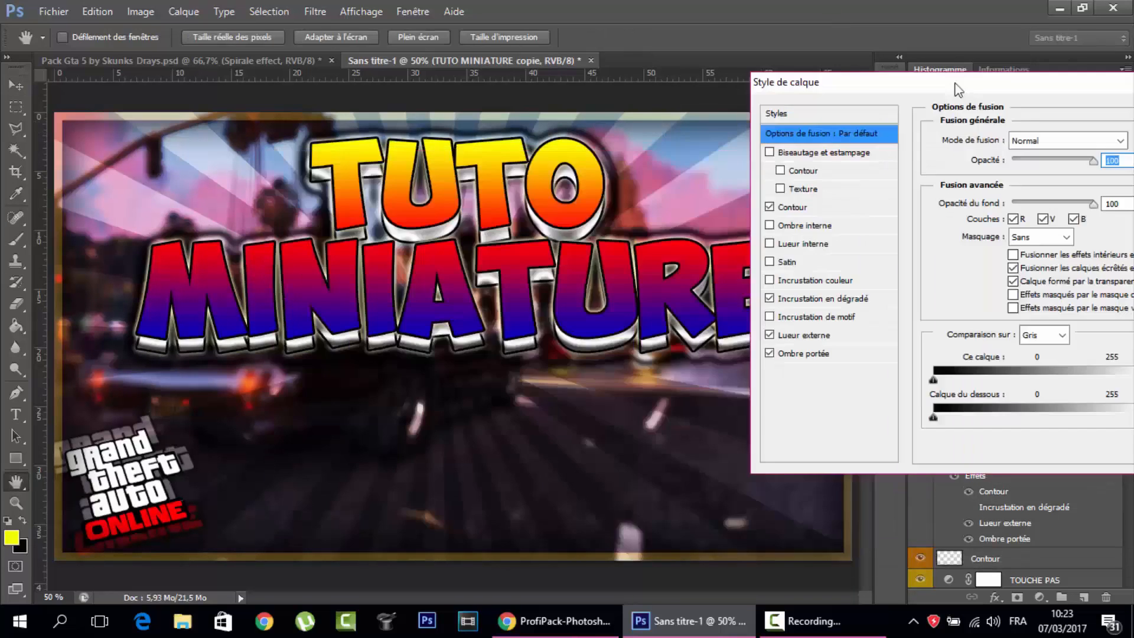
click(770, 354)
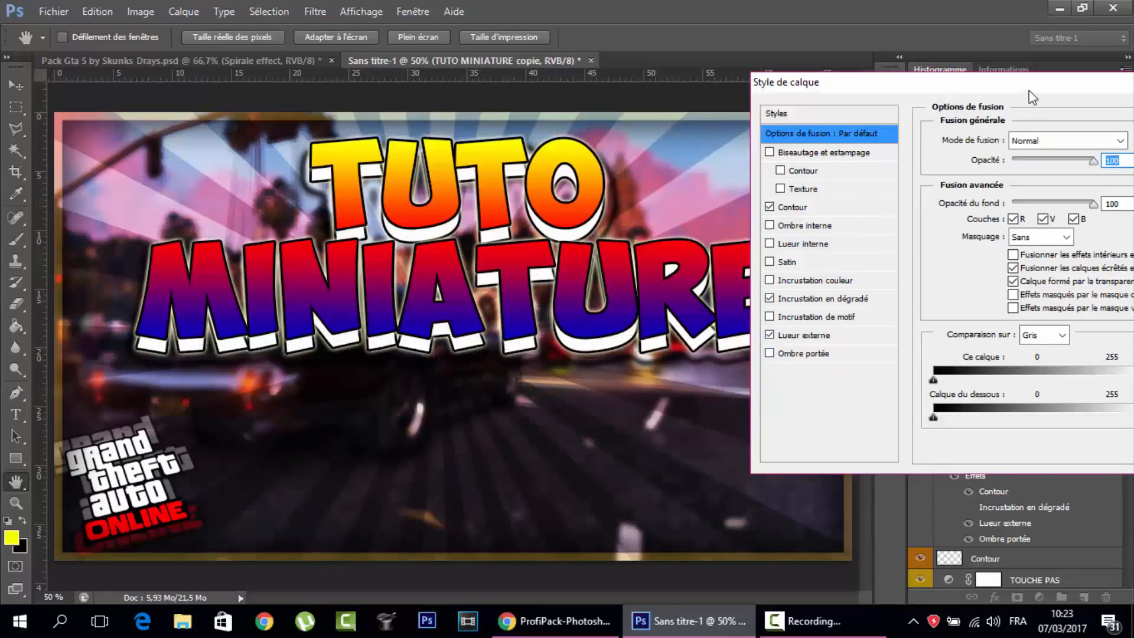
drag(1034, 95, 659, 145)
click(1028, 149)
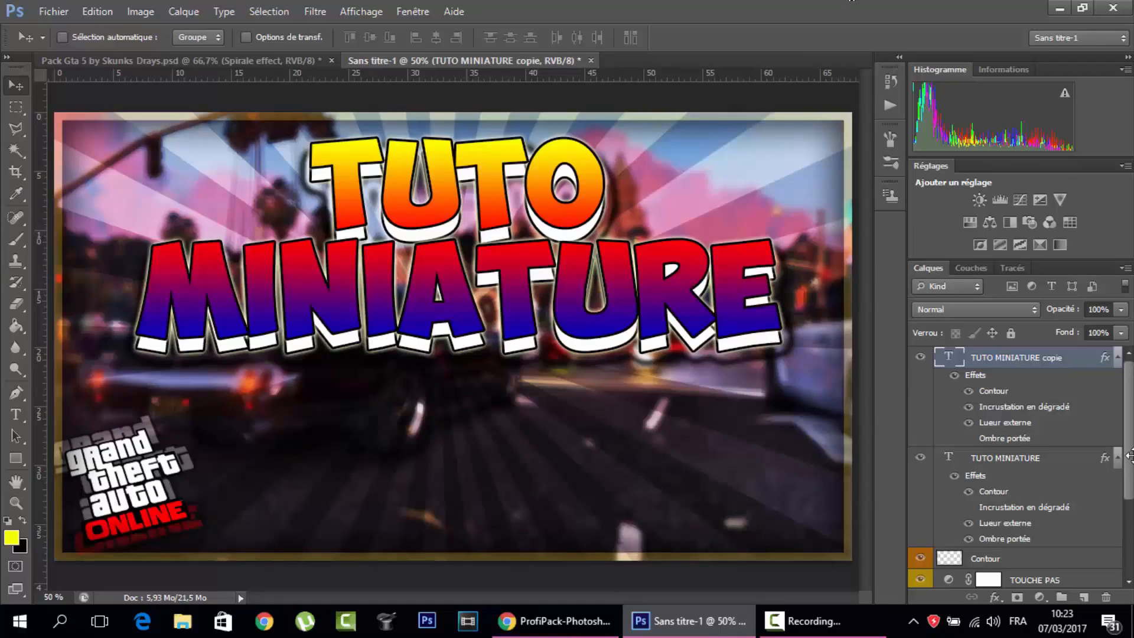
scroll(1131, 452, down, 2)
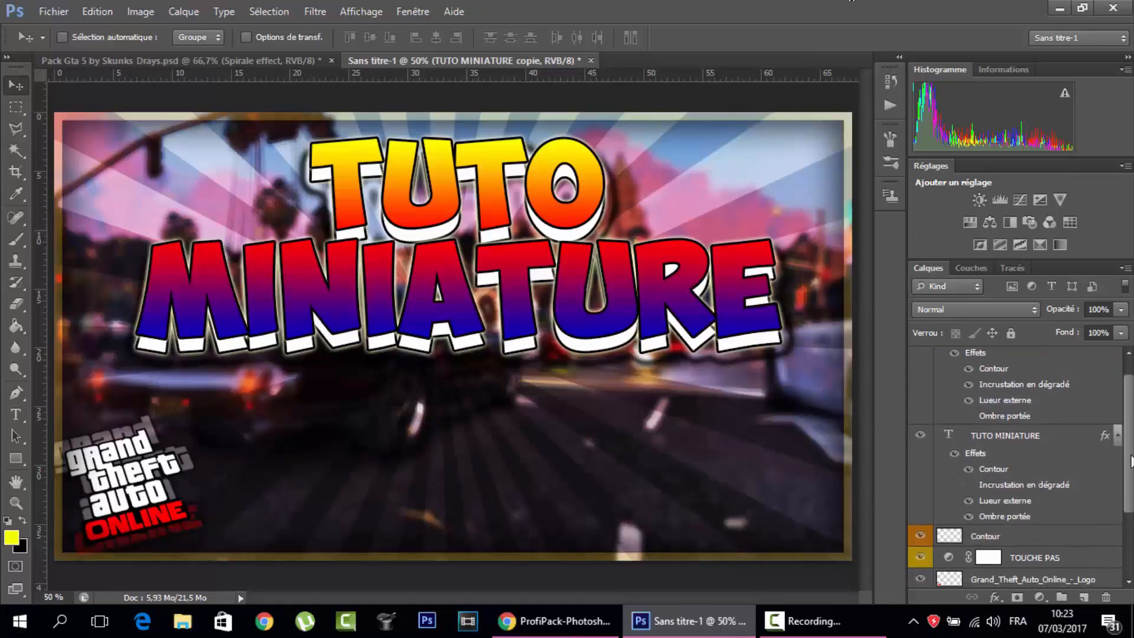
scroll(1066, 413, down, 2)
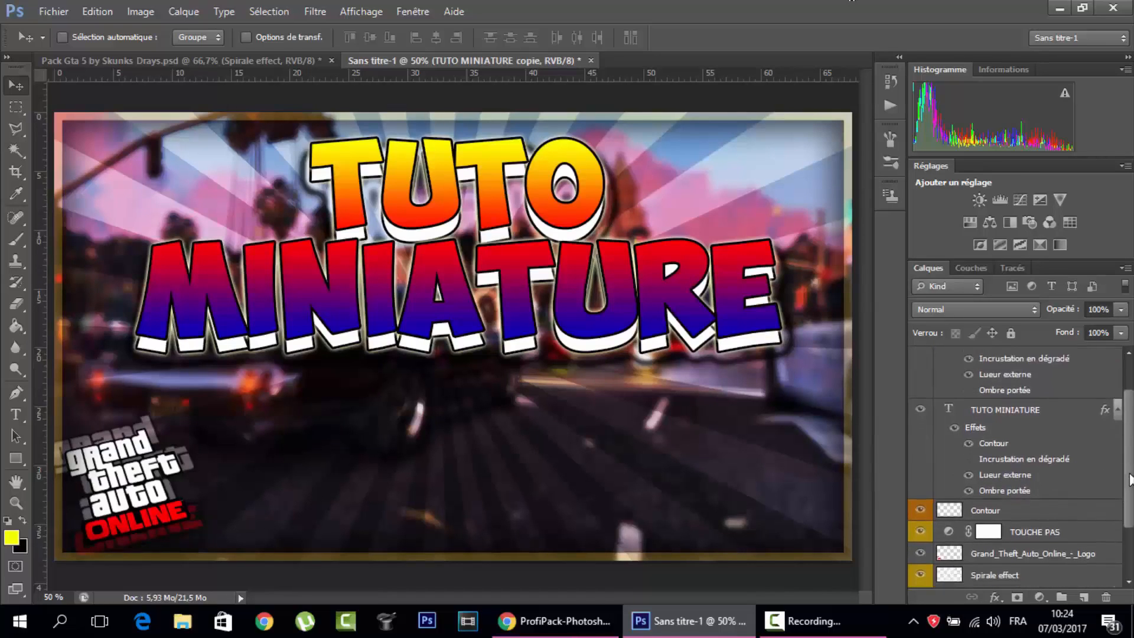
scroll(1066, 405, up, 3)
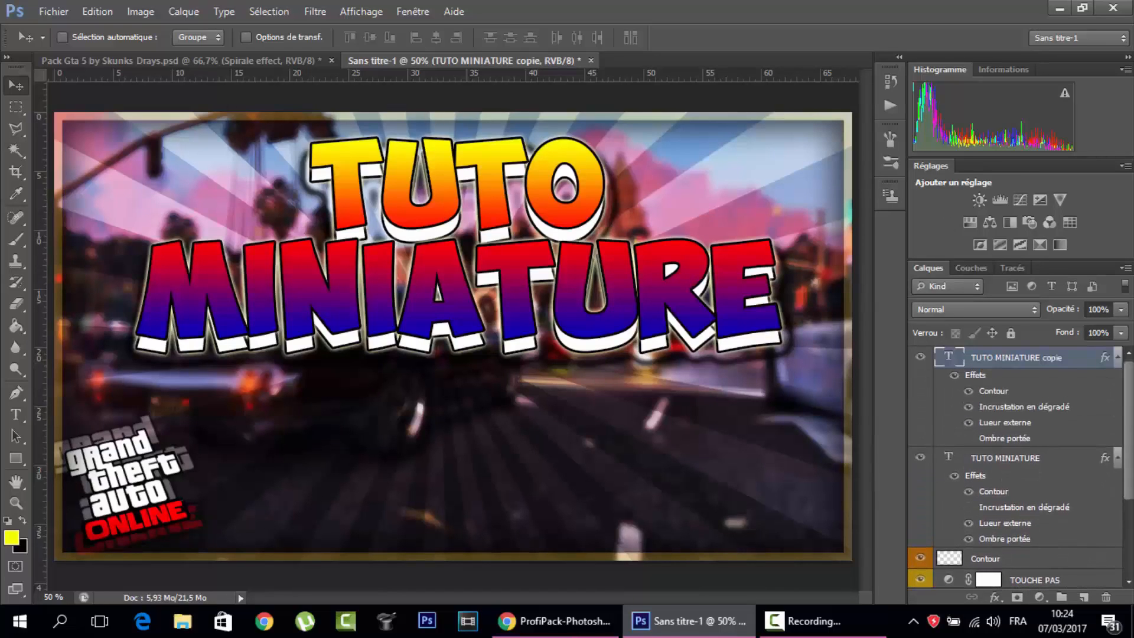
In the Pack Gta 5 by Skunks Drays document, preview Calque 9 and Calque 7 in the Personnage gta V PNG group.
click(257, 55)
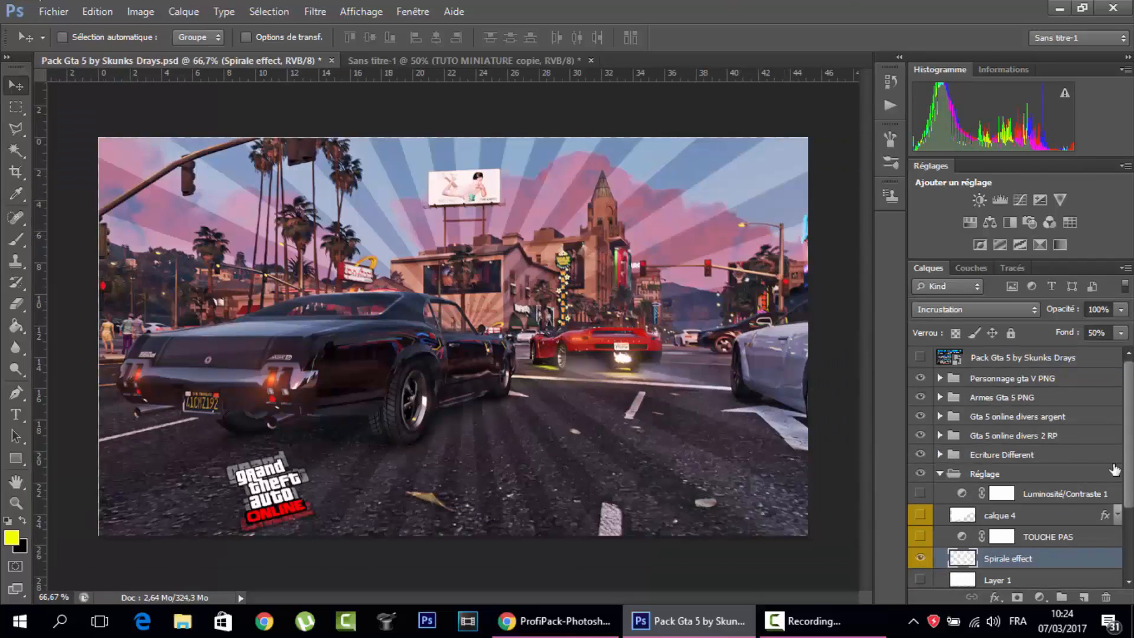
click(939, 474)
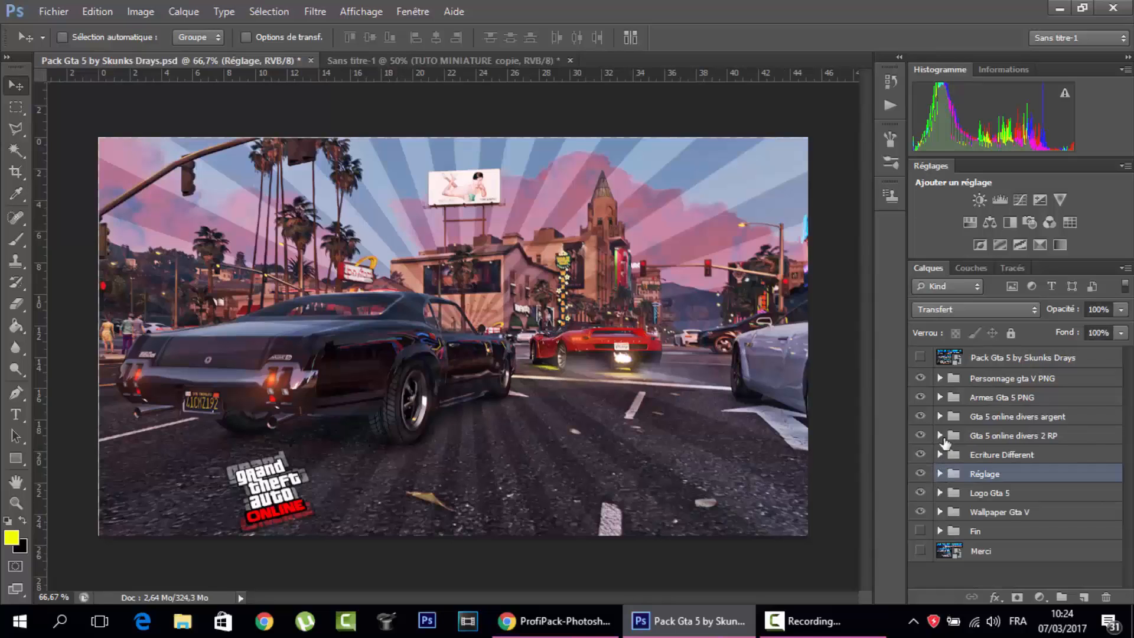
click(940, 379)
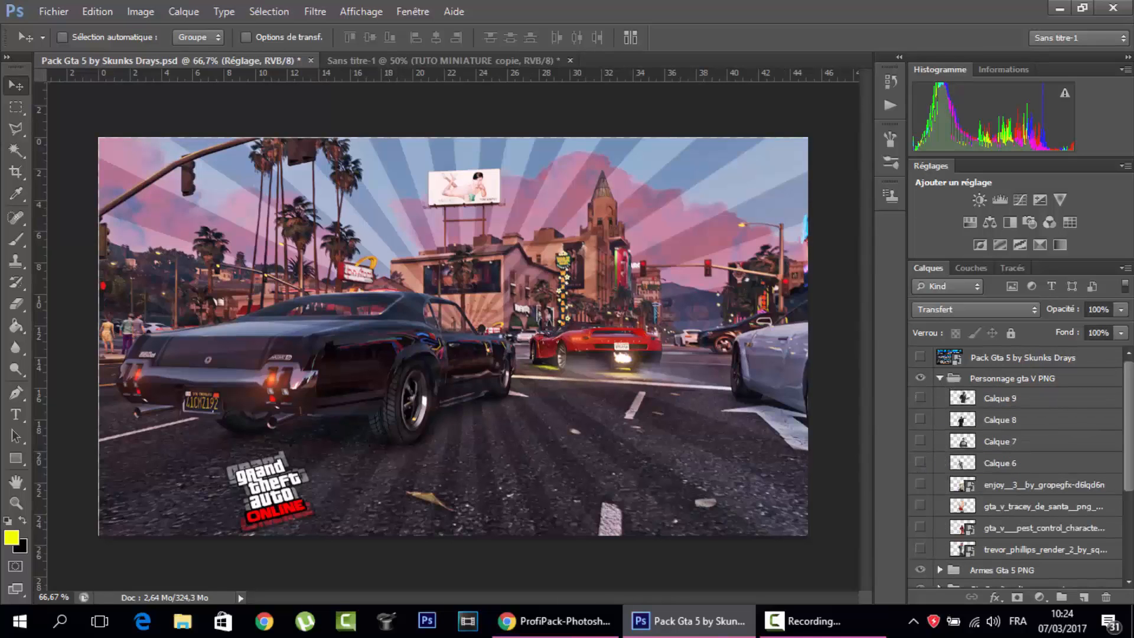
click(920, 398)
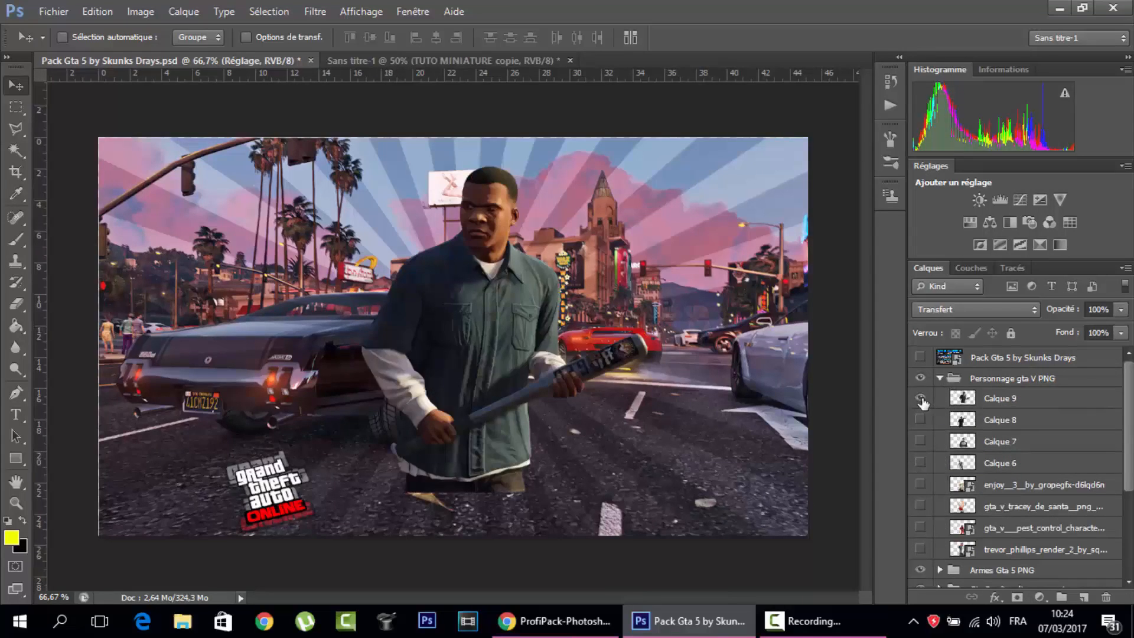
click(920, 399)
click(920, 441)
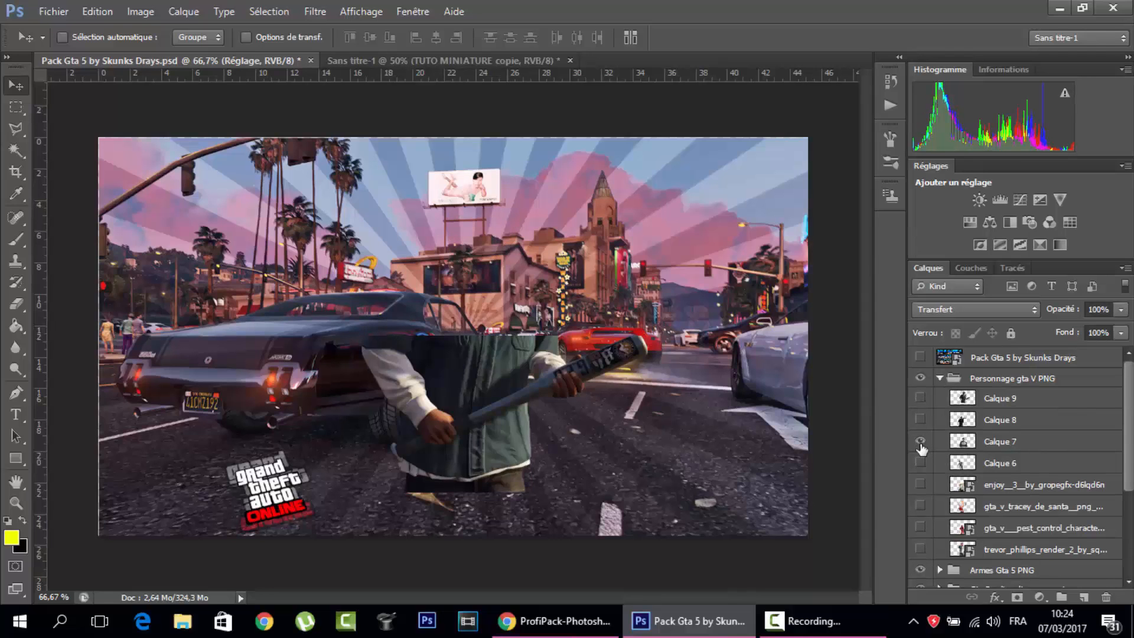
click(920, 442)
Copy the enjoy__3__by_gropegfx-d6lqd6n character from the pack into Sans titre-1 and place it against the lower edge of the canvas.
click(921, 484)
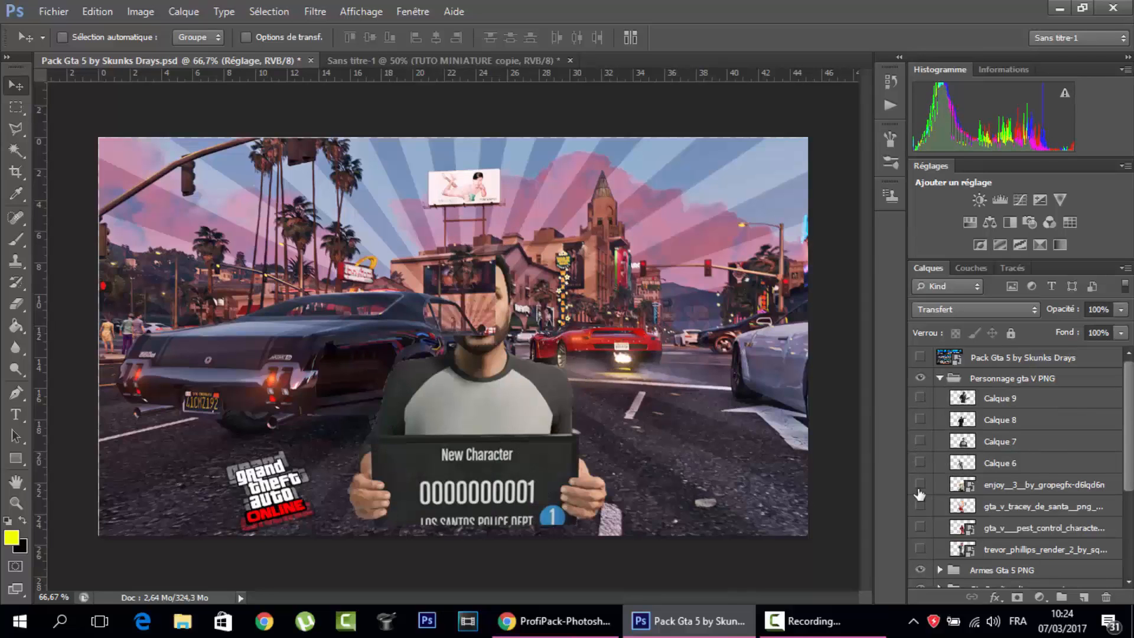
click(1022, 491)
drag(526, 393, 563, 300)
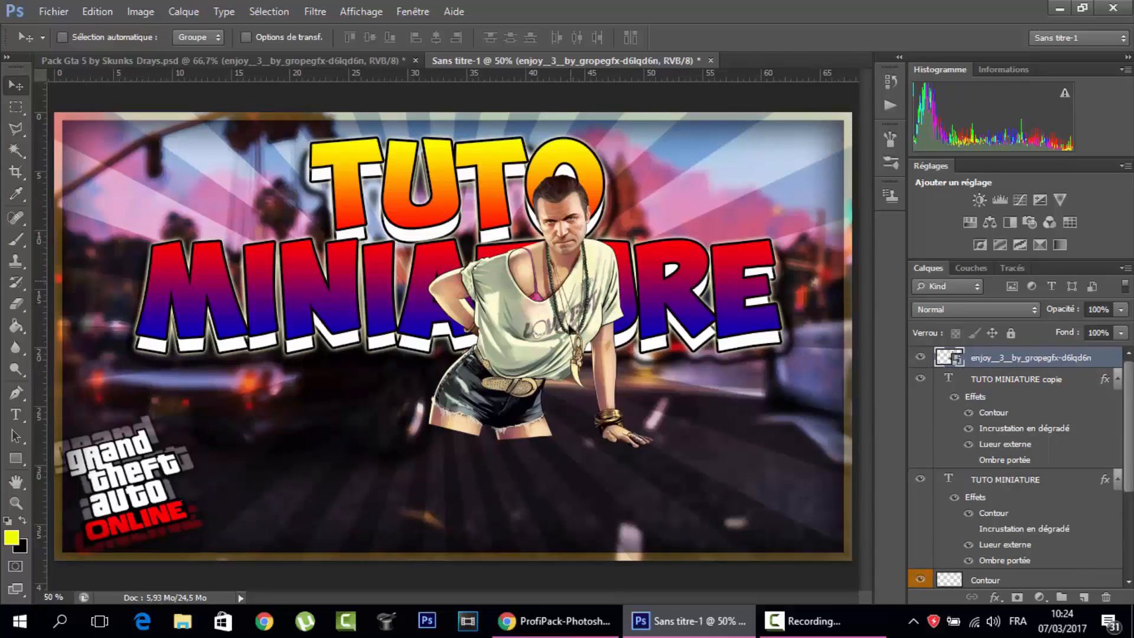
drag(569, 378, 571, 409)
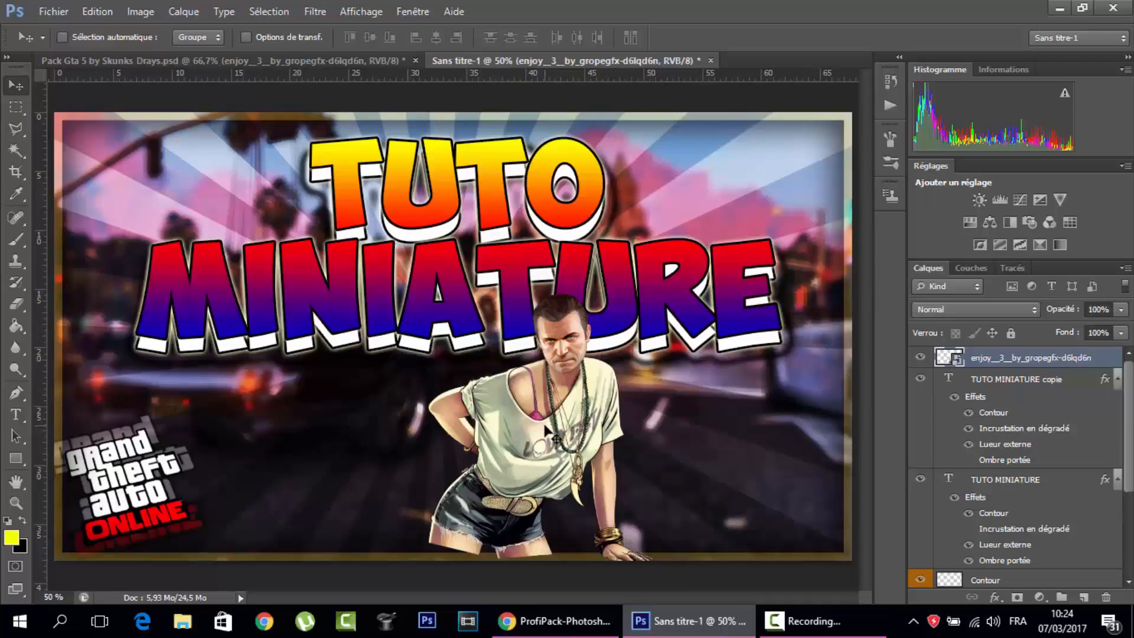
Flip the enjoy__3__by_gropegfx-d6lqd6n character horizontally and move it into the lower-right corner of the thumbnail.
key(ctrl+t)
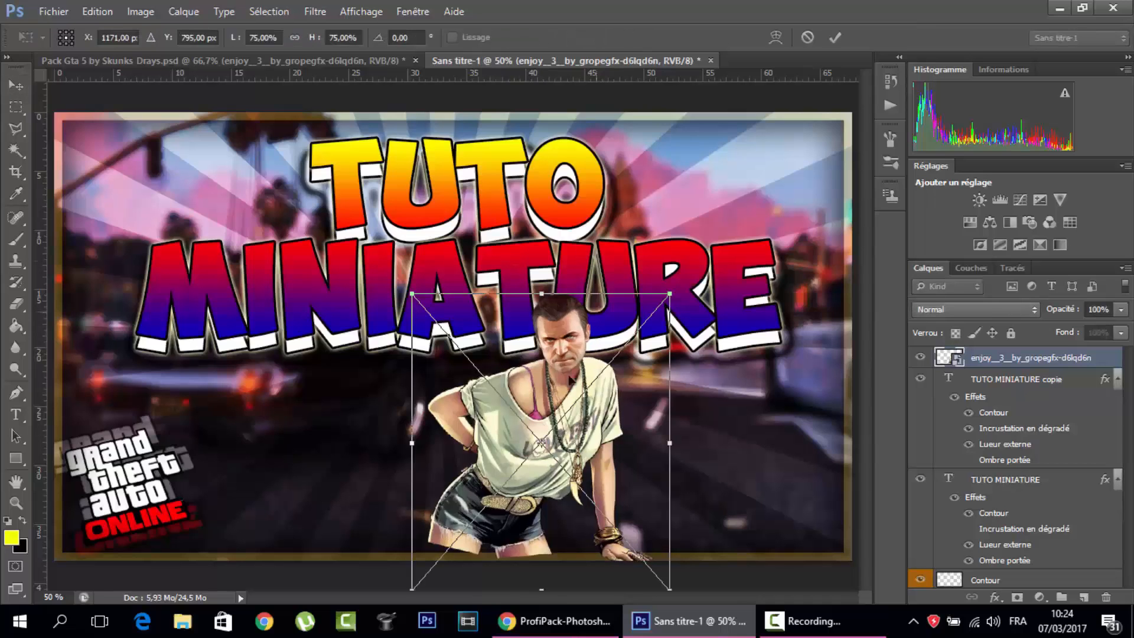
right_click(561, 378)
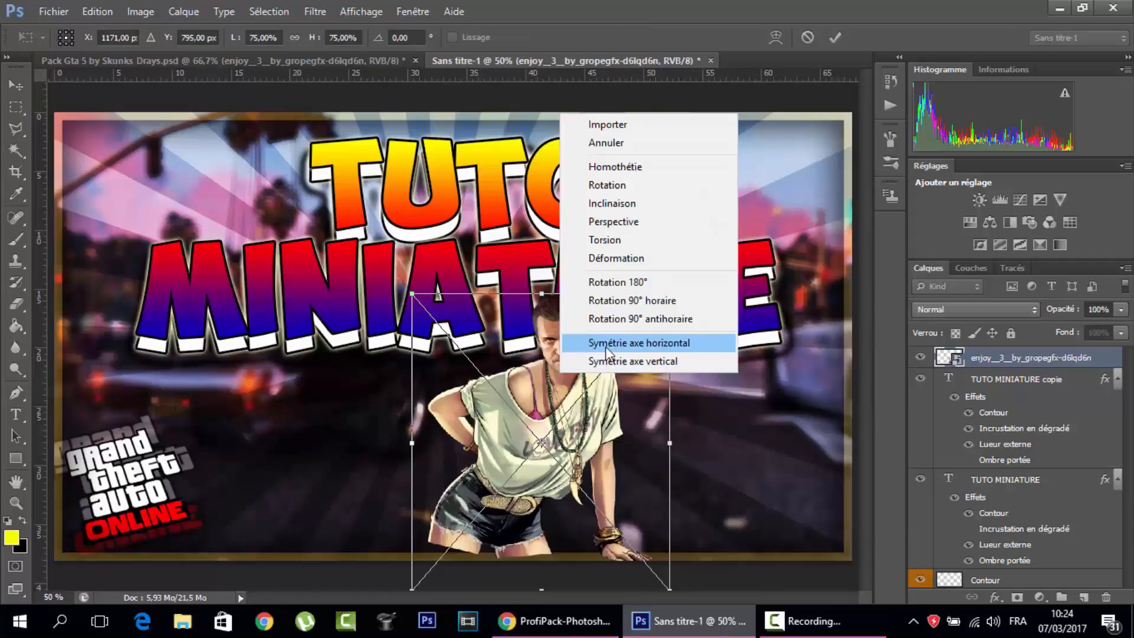
click(632, 344)
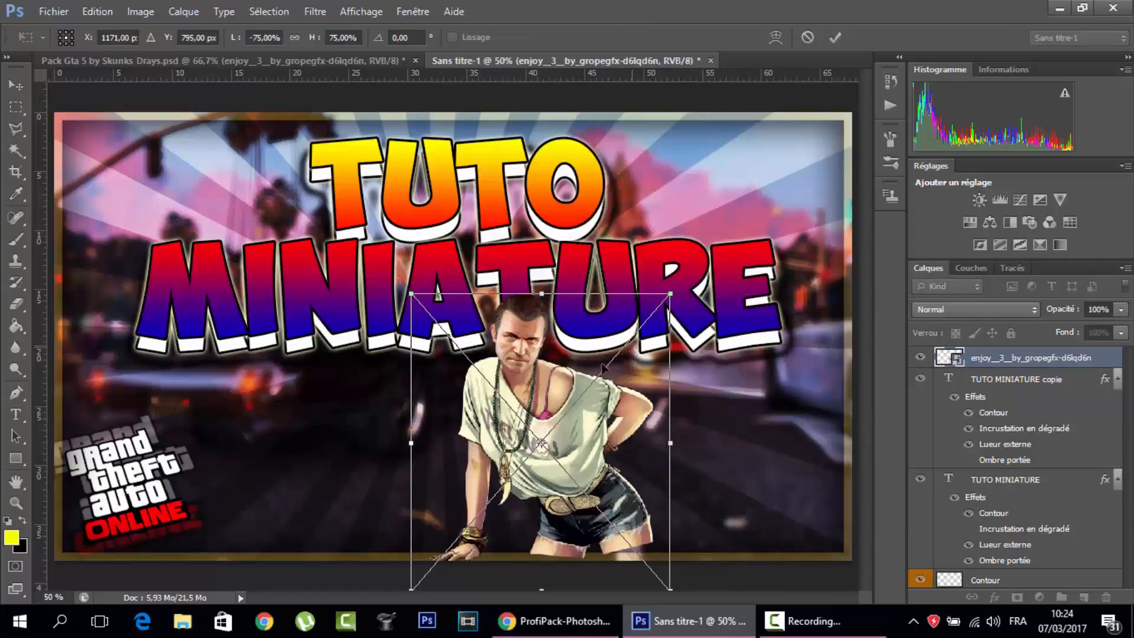
drag(657, 398, 739, 405)
key(Return)
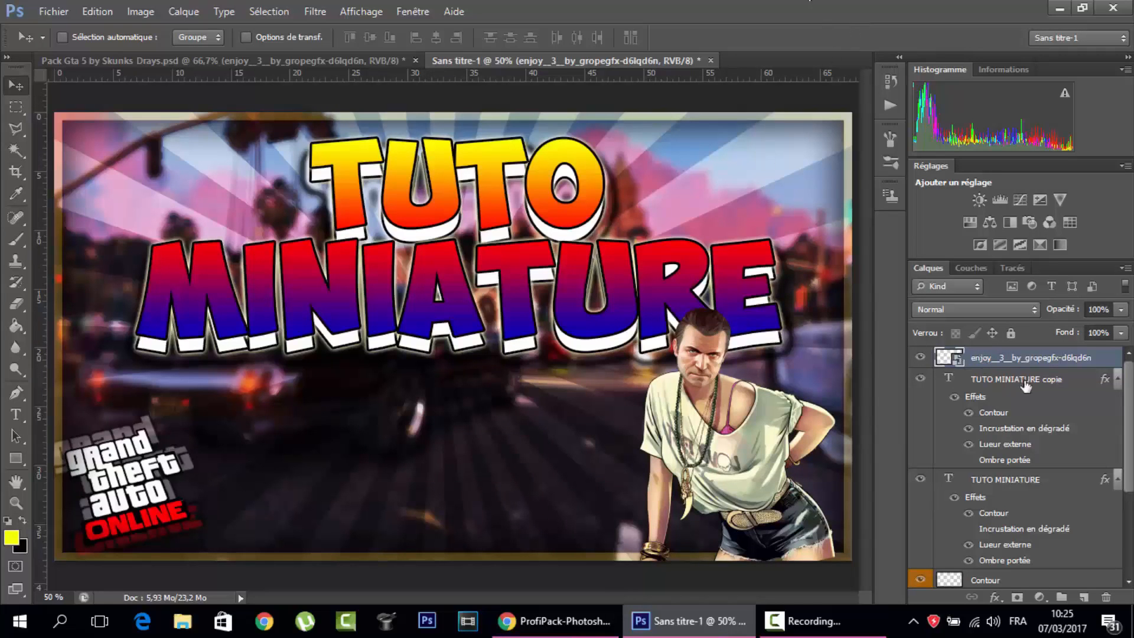
Enlarge the Grand Theft Auto Online logo to about 122% and fit it into the lower-left corner of the thumbnail.
scroll(1131, 447, down, 5)
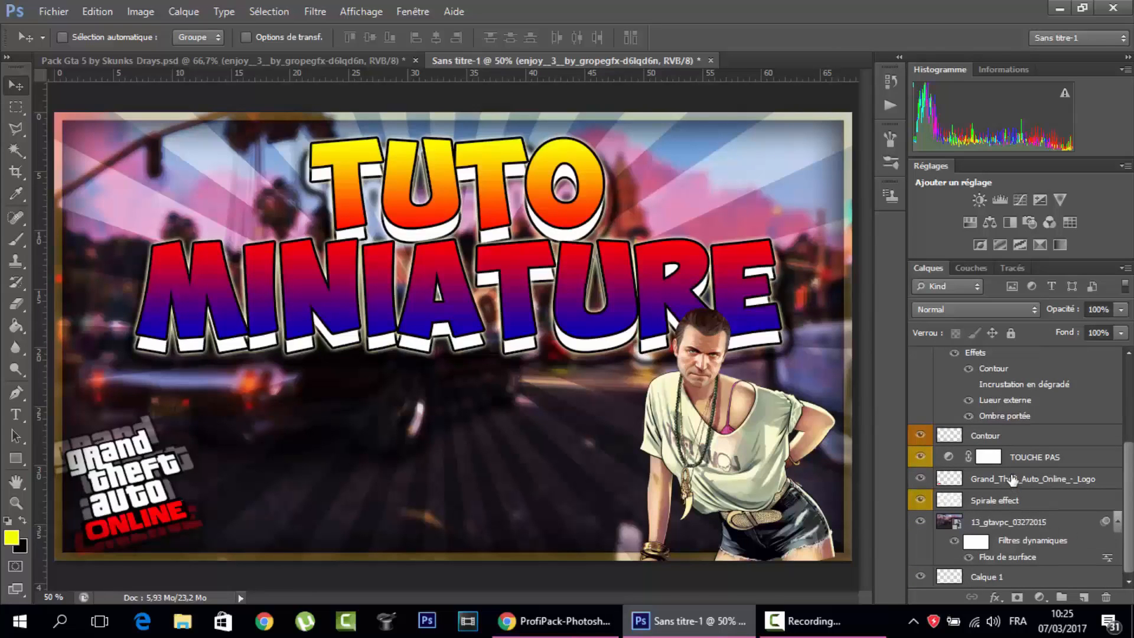
click(1013, 483)
mouse_move(147, 498)
mouse_down()
mouse_move(183, 460)
mouse_move(189, 514)
mouse_move(169, 493)
mouse_up()
key(ctrl+t)
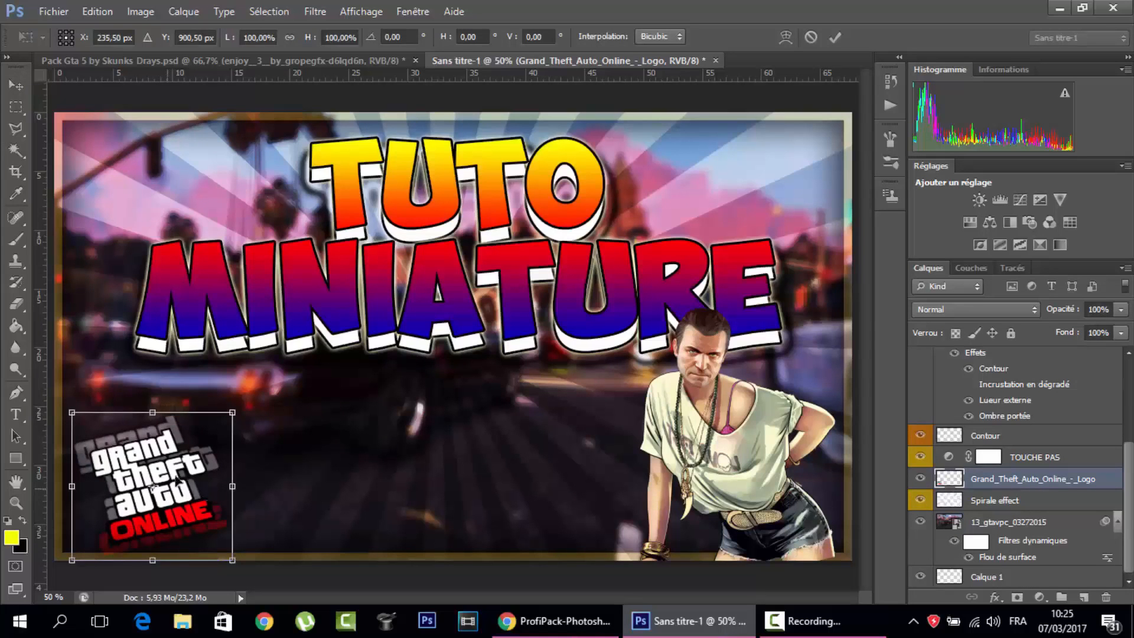
drag(232, 412, 277, 382)
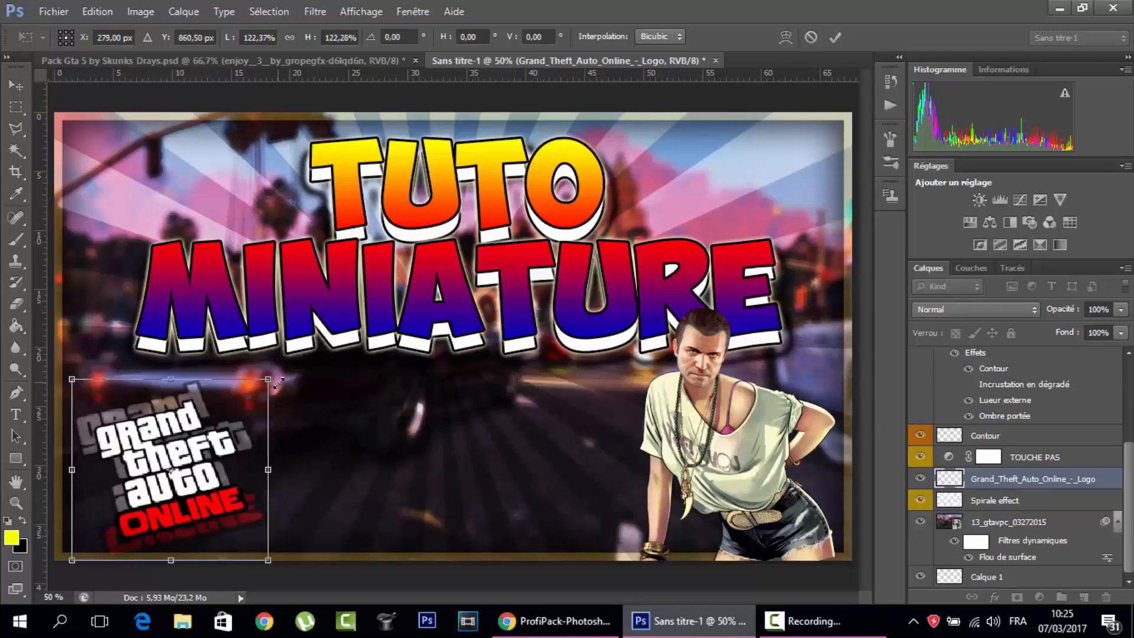
key(Return)
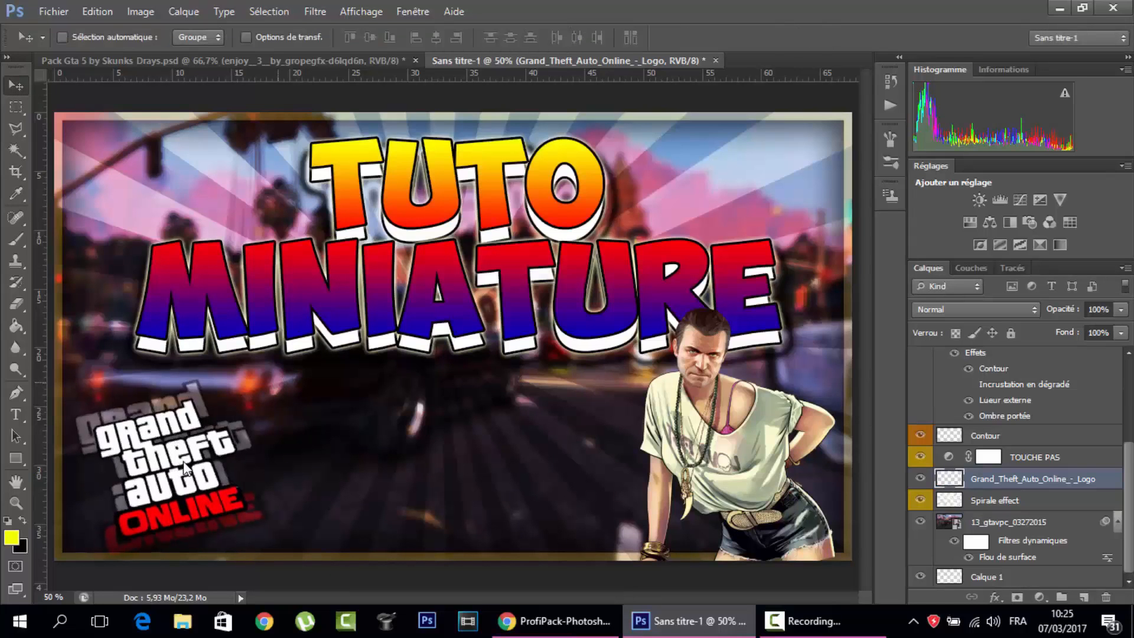
mouse_move(185, 468)
mouse_down()
mouse_move(127, 469)
mouse_move(168, 475)
mouse_up()
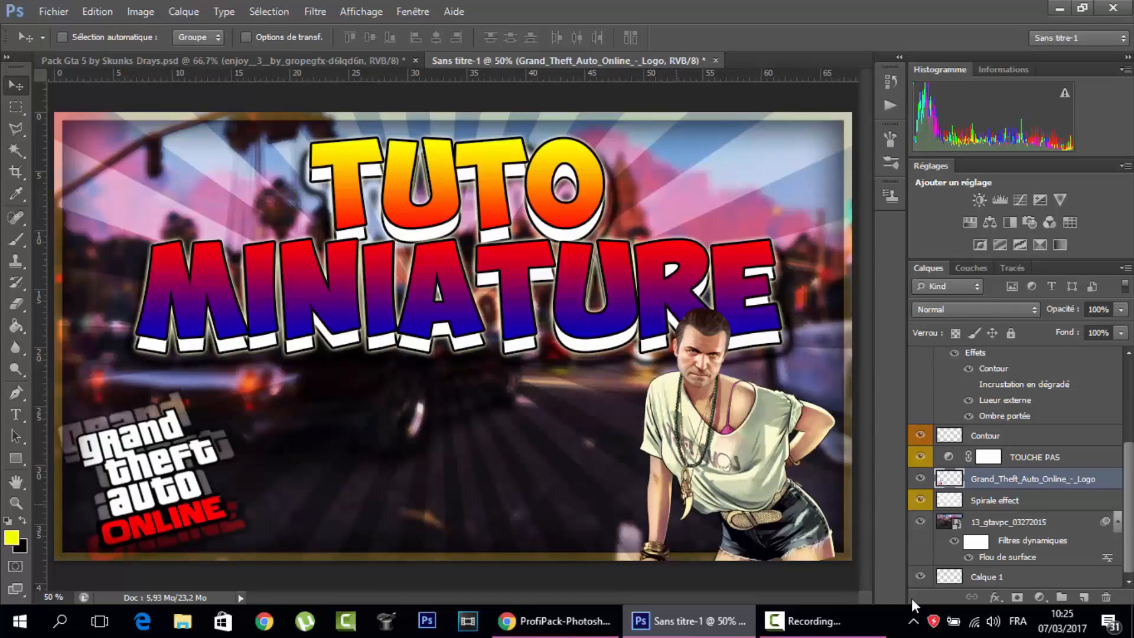
Raise the fill opacity of the Spirale effect layer to 80% in its blending options.
drag(1127, 519, 1133, 549)
click(1004, 502)
double_click(1118, 505)
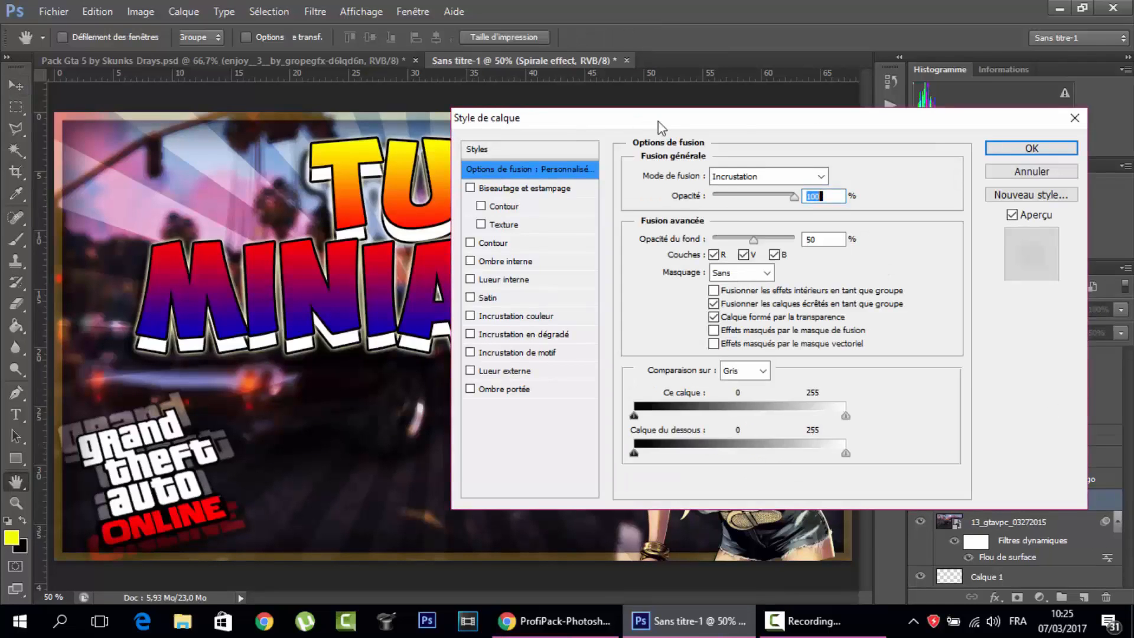
drag(951, 88, 952, 89)
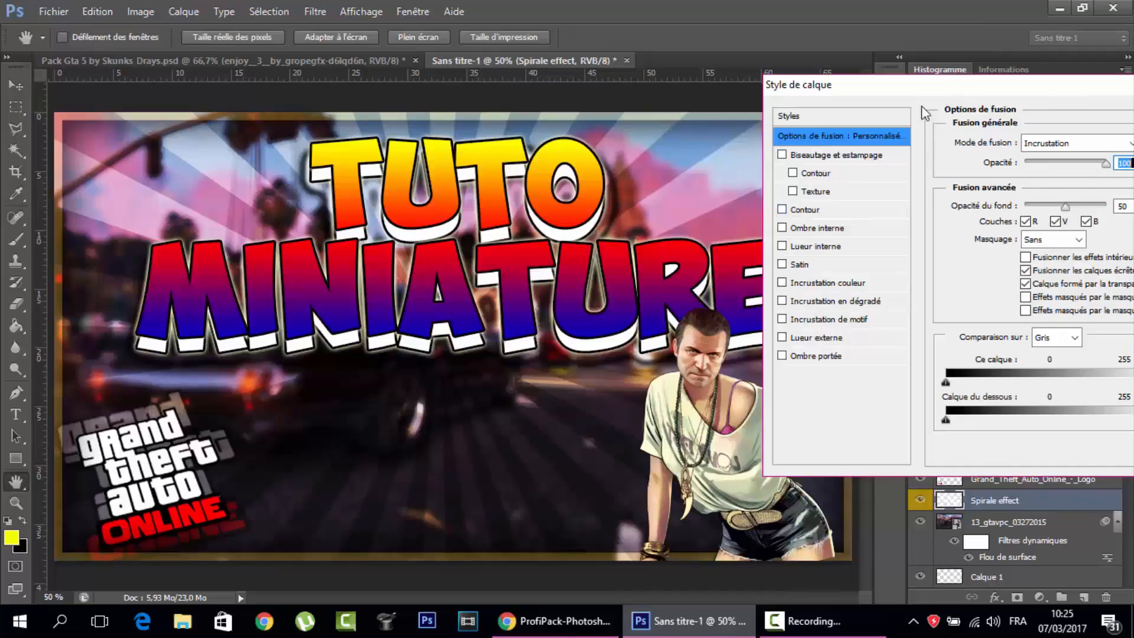
drag(922, 88, 879, 87)
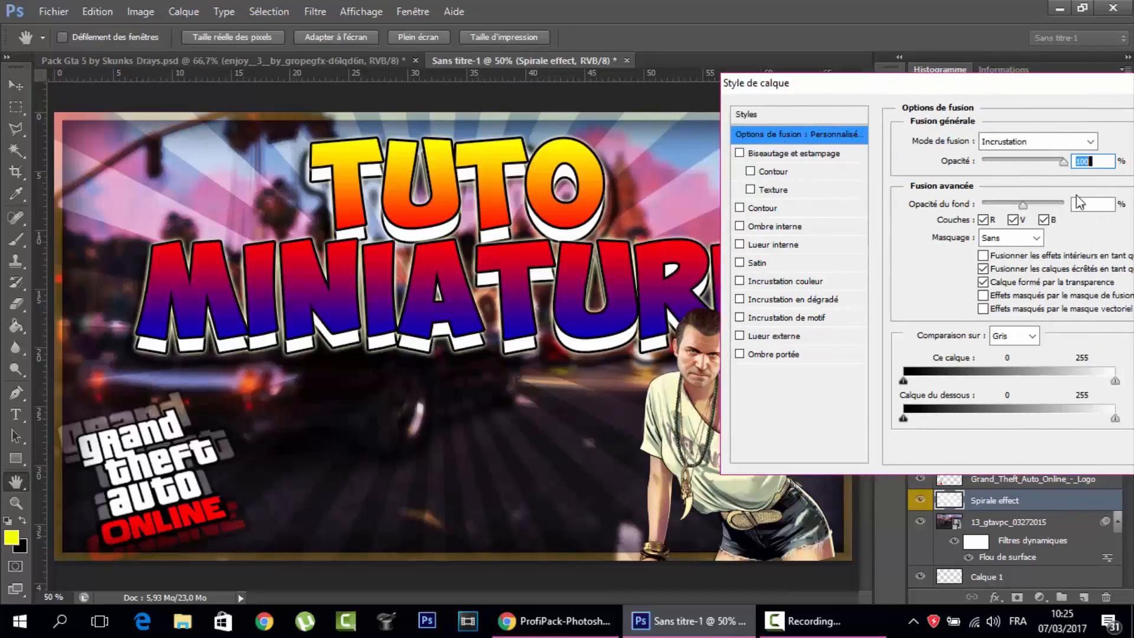
drag(1024, 205, 1043, 205)
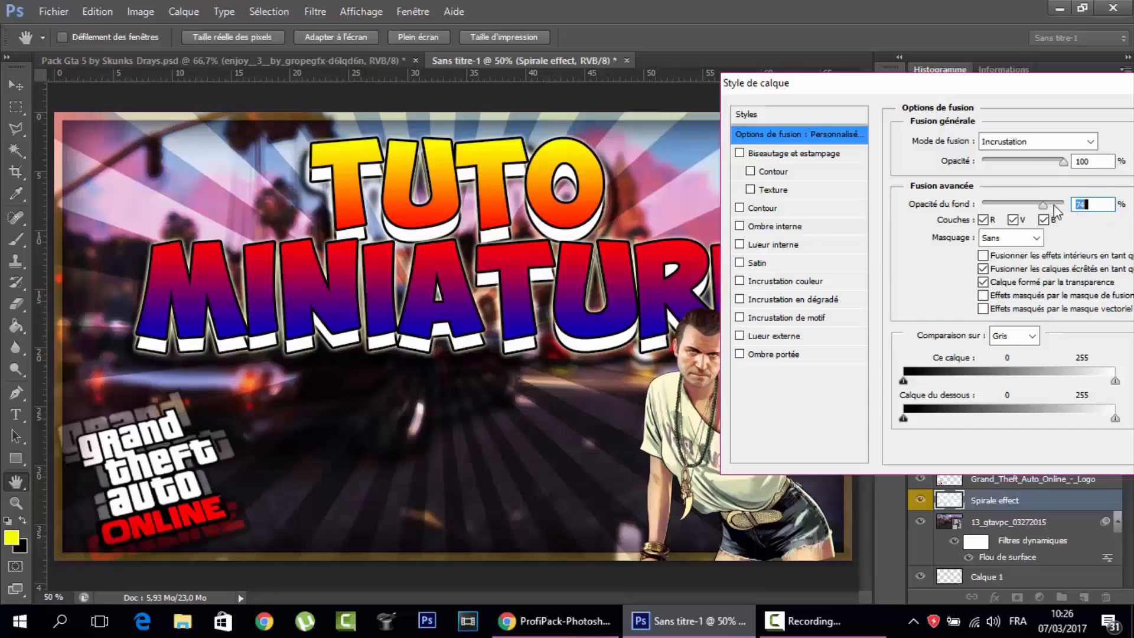
drag(1054, 205, 1046, 204)
Try several gradient presets, including Rouge, vert and blue-yellow-blue, as a gradient overlay on the Spirale effect layer.
click(776, 300)
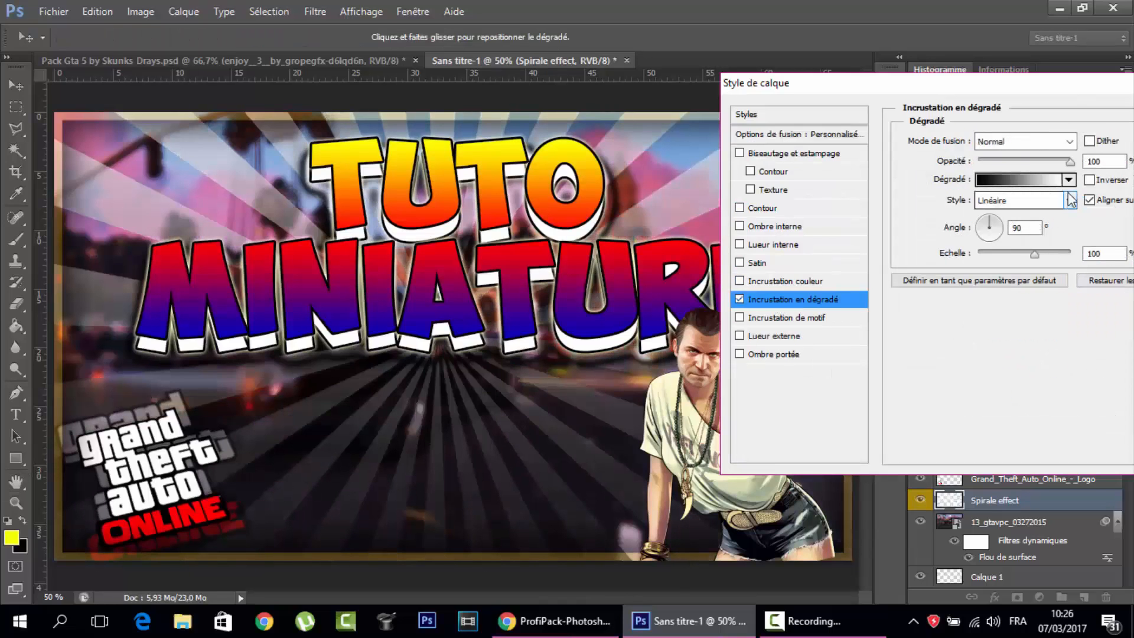
click(1069, 180)
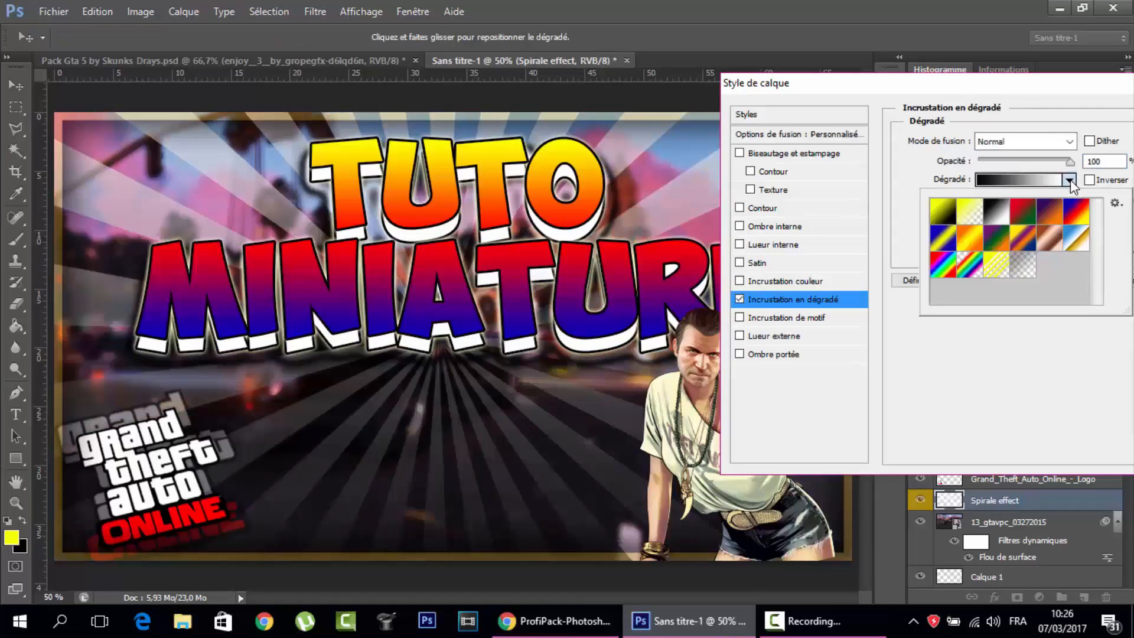
click(1021, 212)
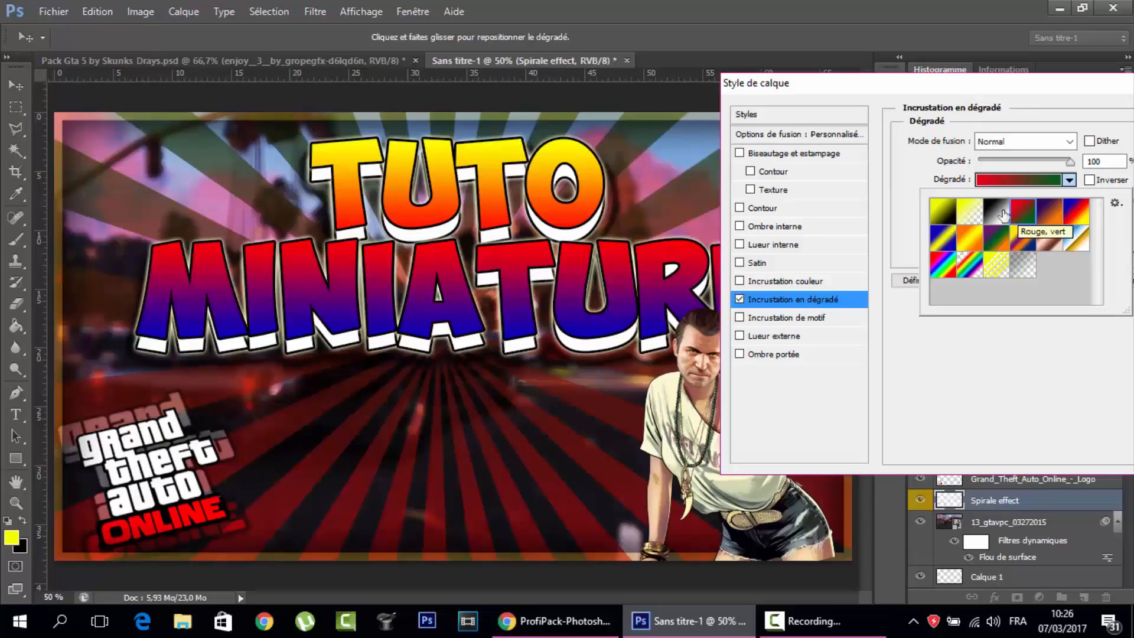
click(971, 213)
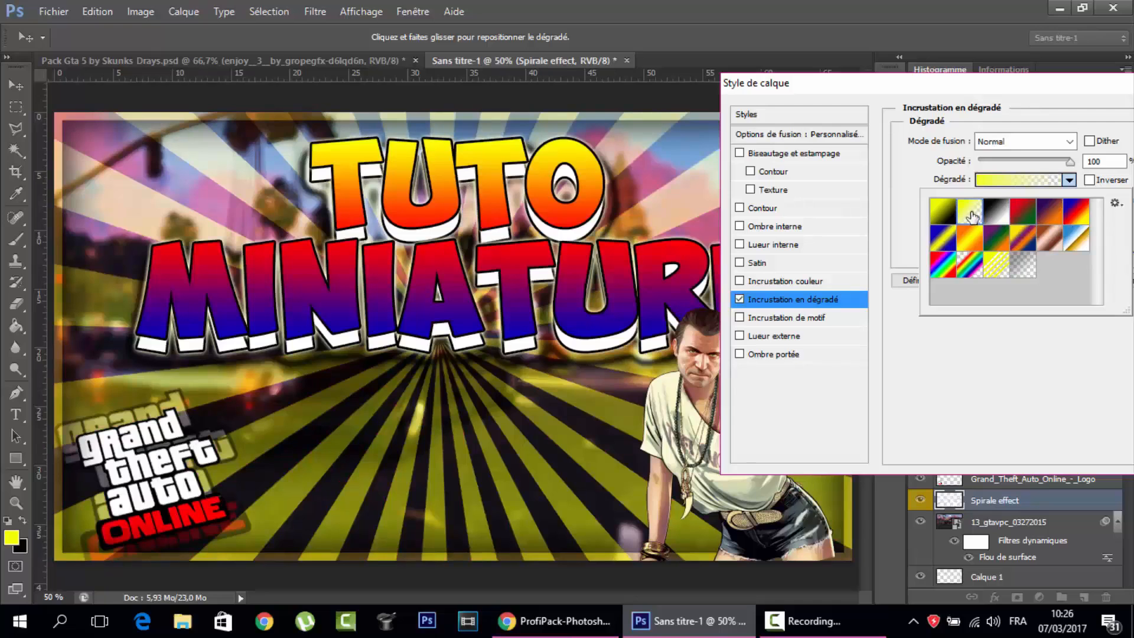
click(946, 240)
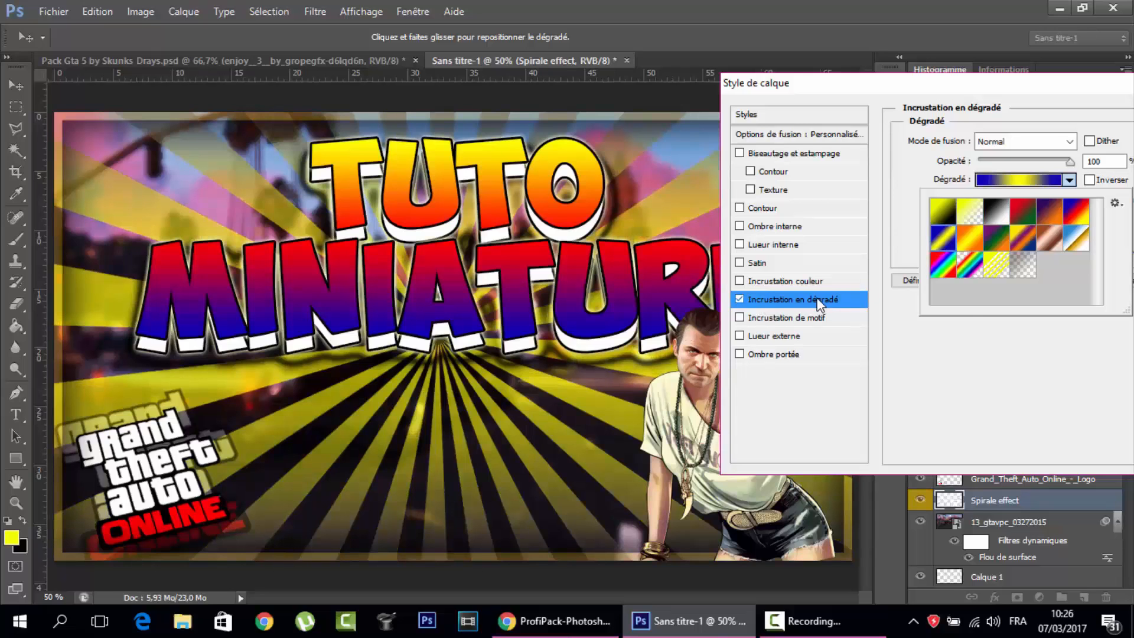
click(944, 265)
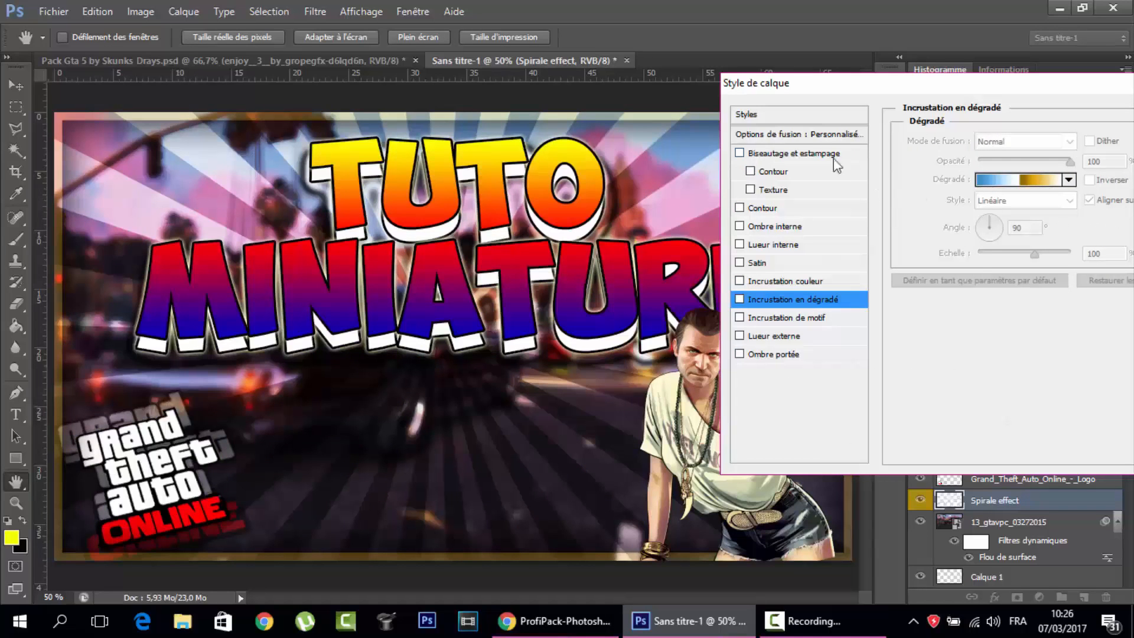
Lower the general opacity of the Spirale effect layer to about 66%.
click(790, 136)
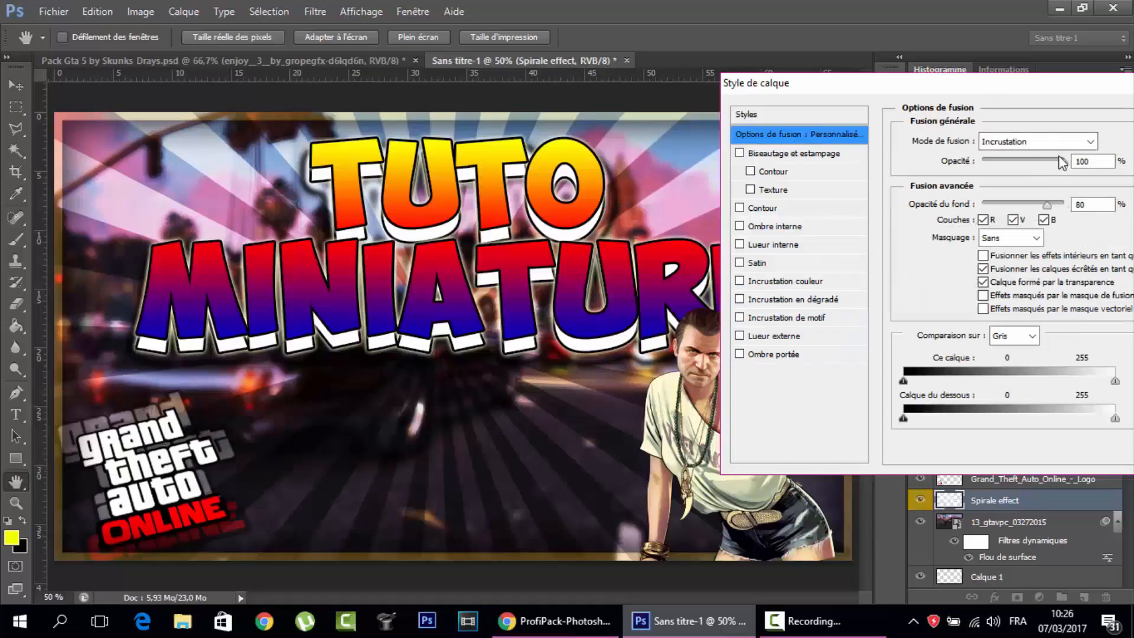
drag(1063, 161, 1037, 165)
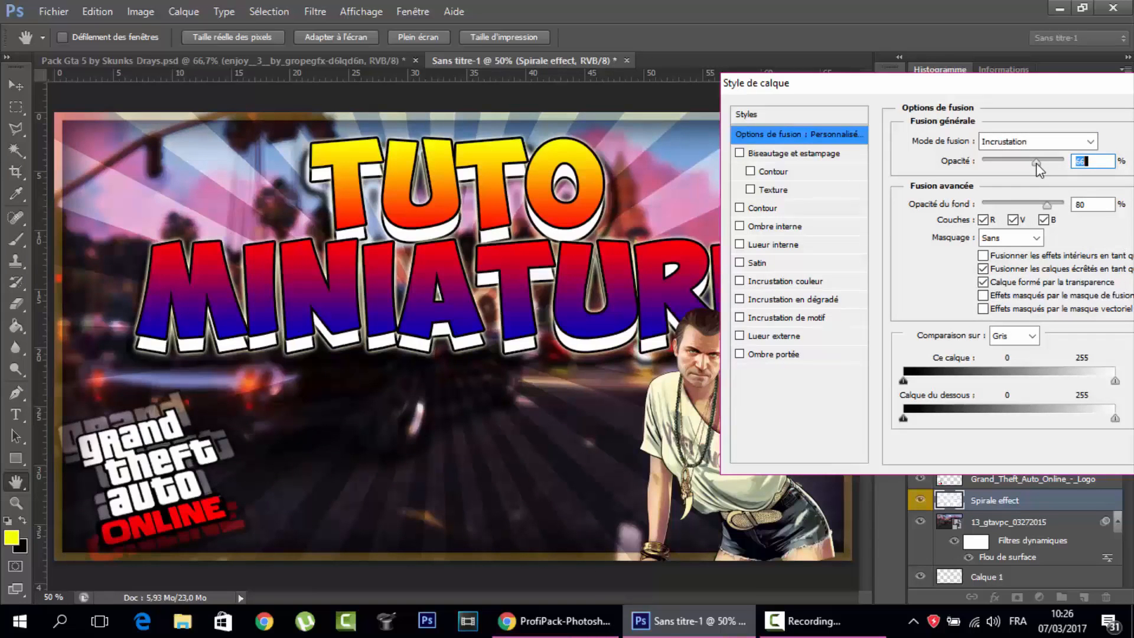
Apply a linear rainbow gradient overlay to the Spirale effect layer with an 86° angle and a reduced scale.
click(791, 299)
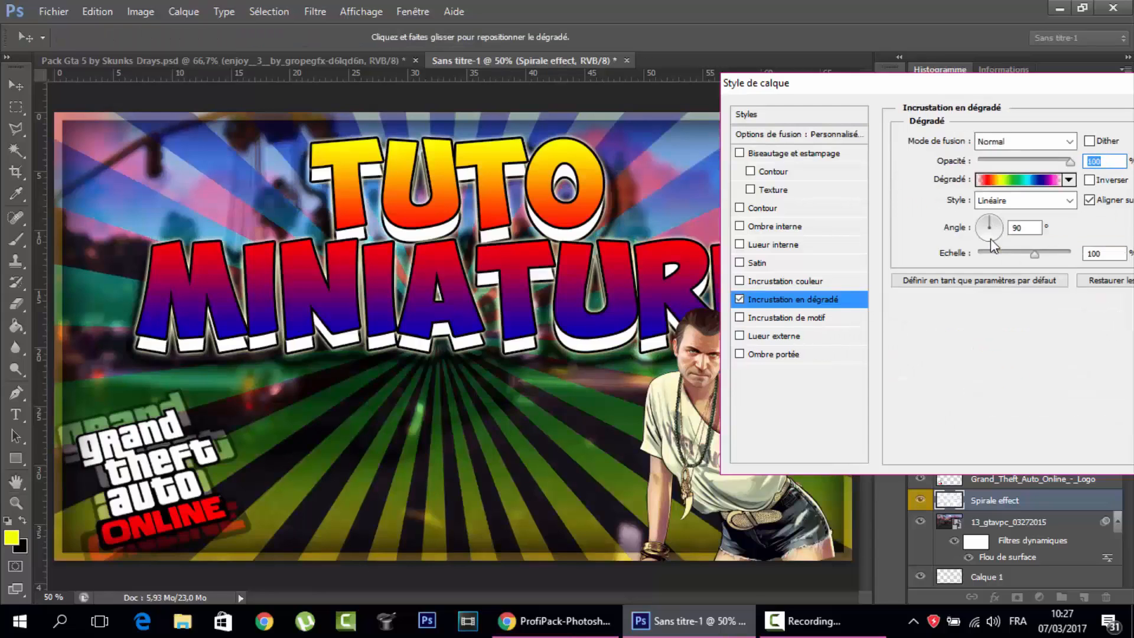
click(991, 239)
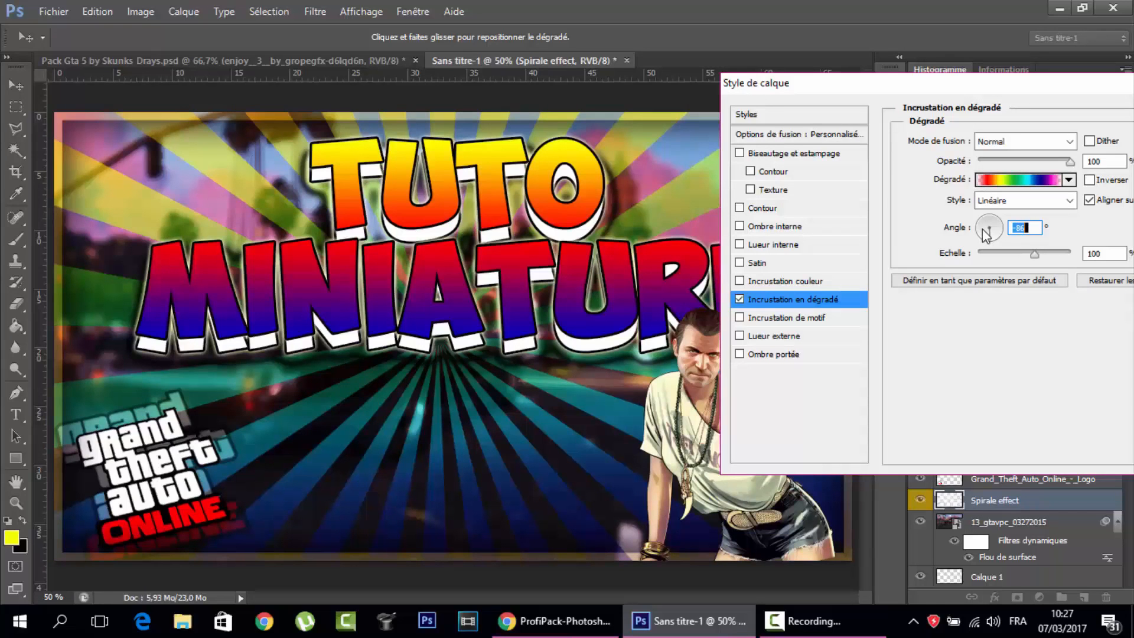
click(984, 231)
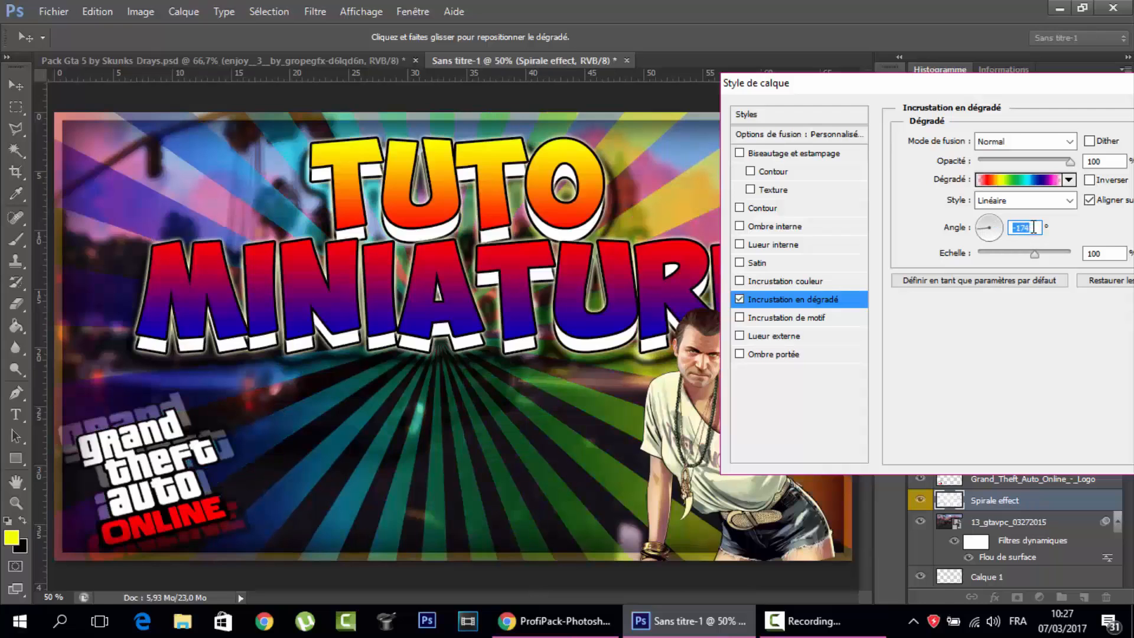
text(86)
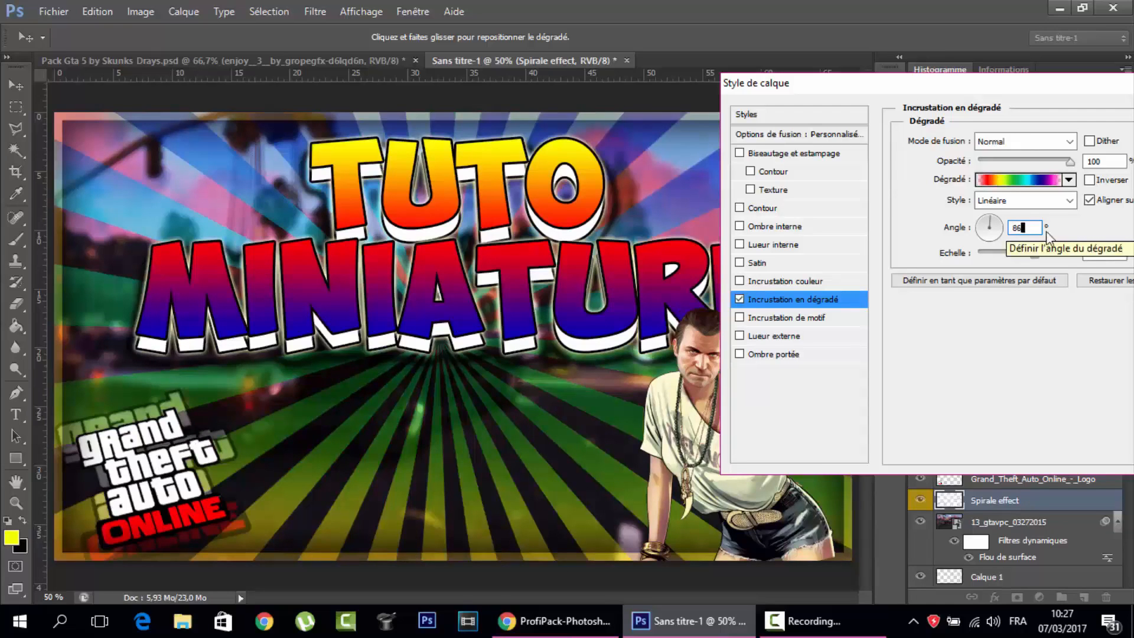
drag(1034, 255, 1002, 256)
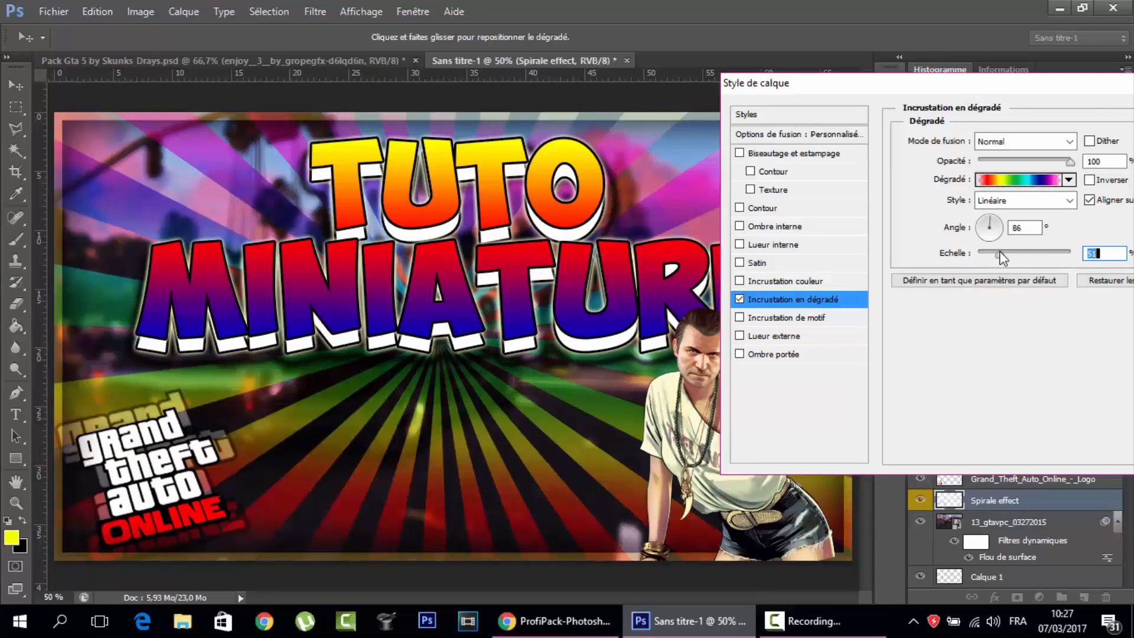
drag(1002, 255, 1009, 253)
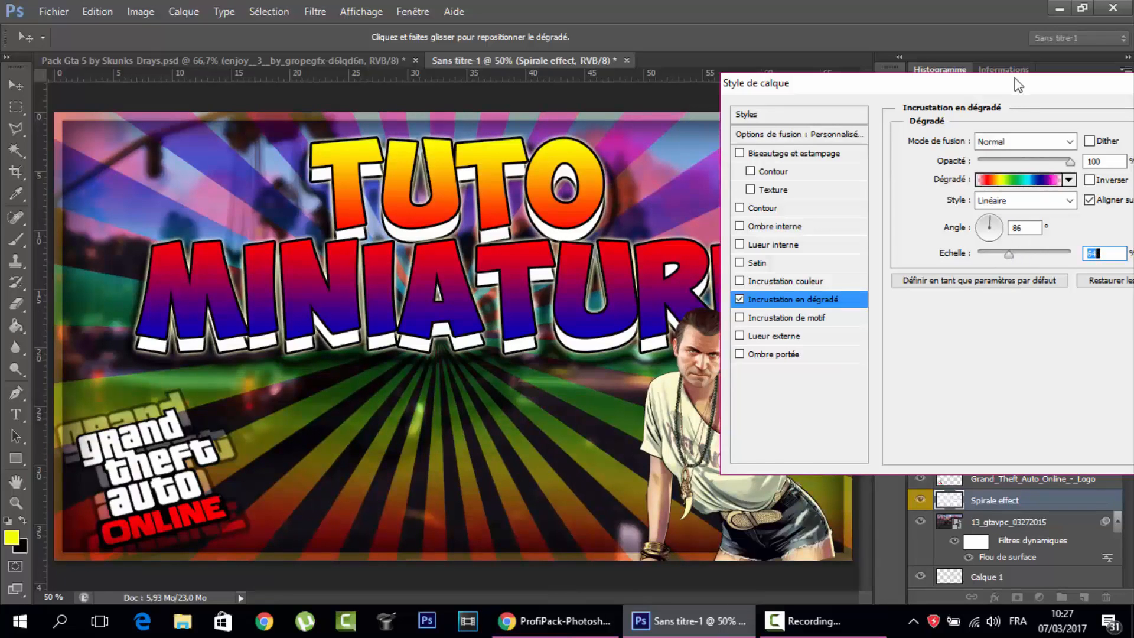
drag(1005, 91, 613, 140)
click(897, 174)
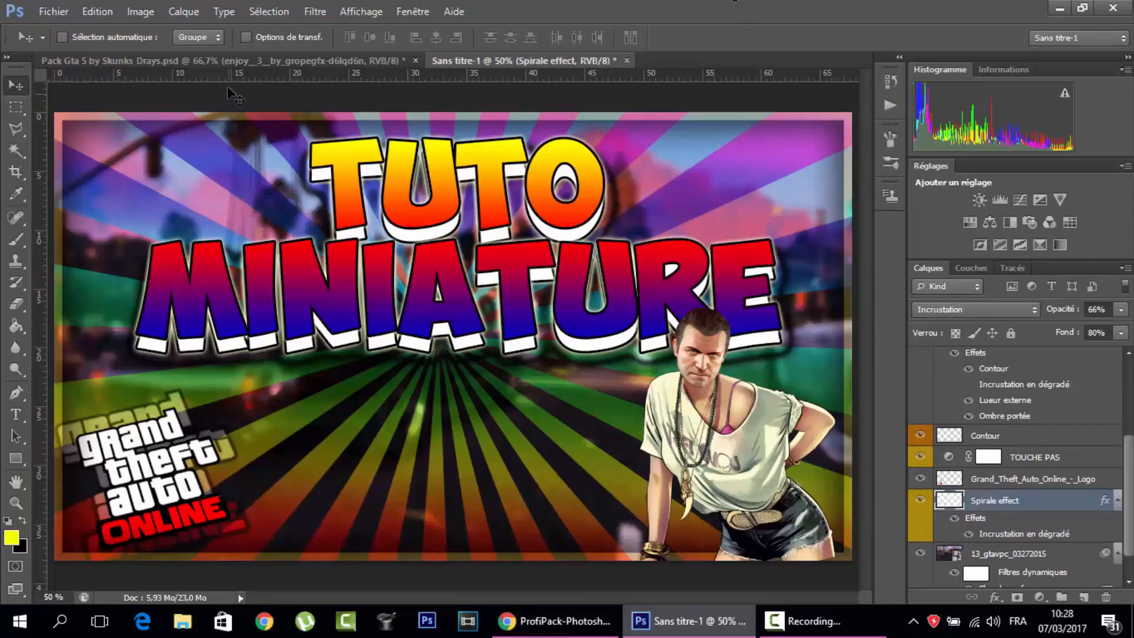
Add a 2 px black outer stroke at 100% opacity to the enjoy__3 character layer in the thumbnail.
click(268, 59)
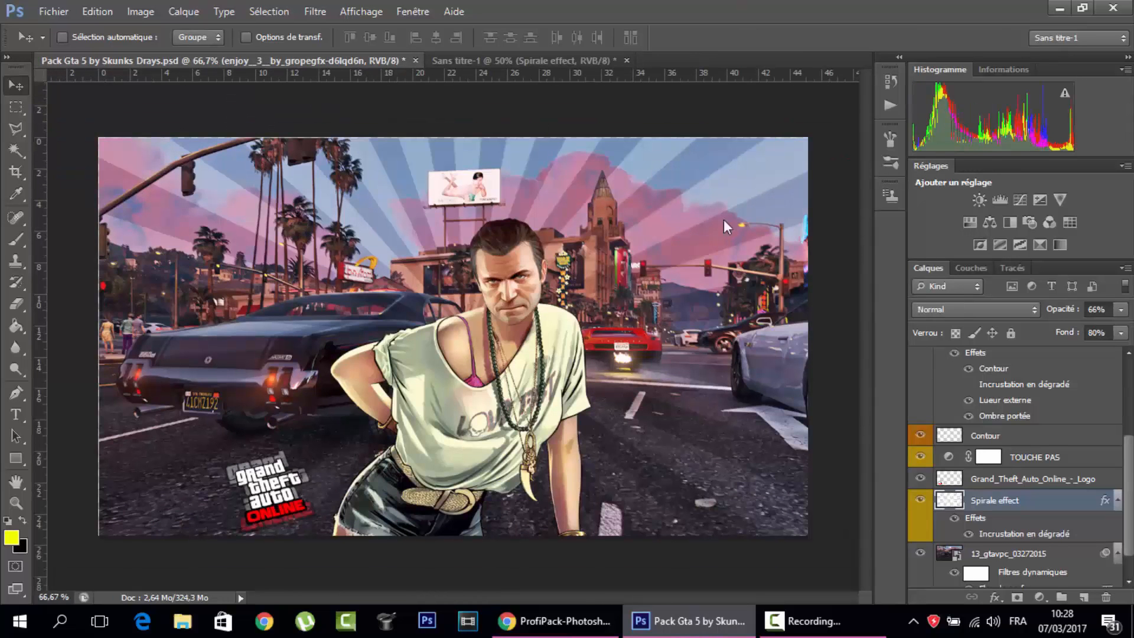
click(569, 59)
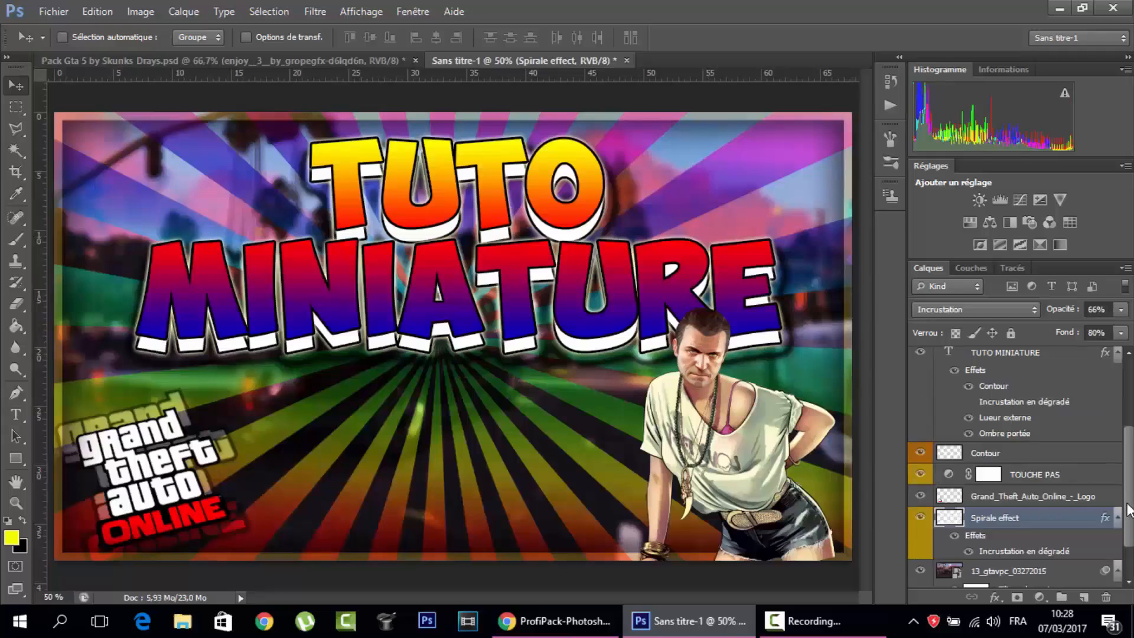
scroll(1128, 507, up, 5)
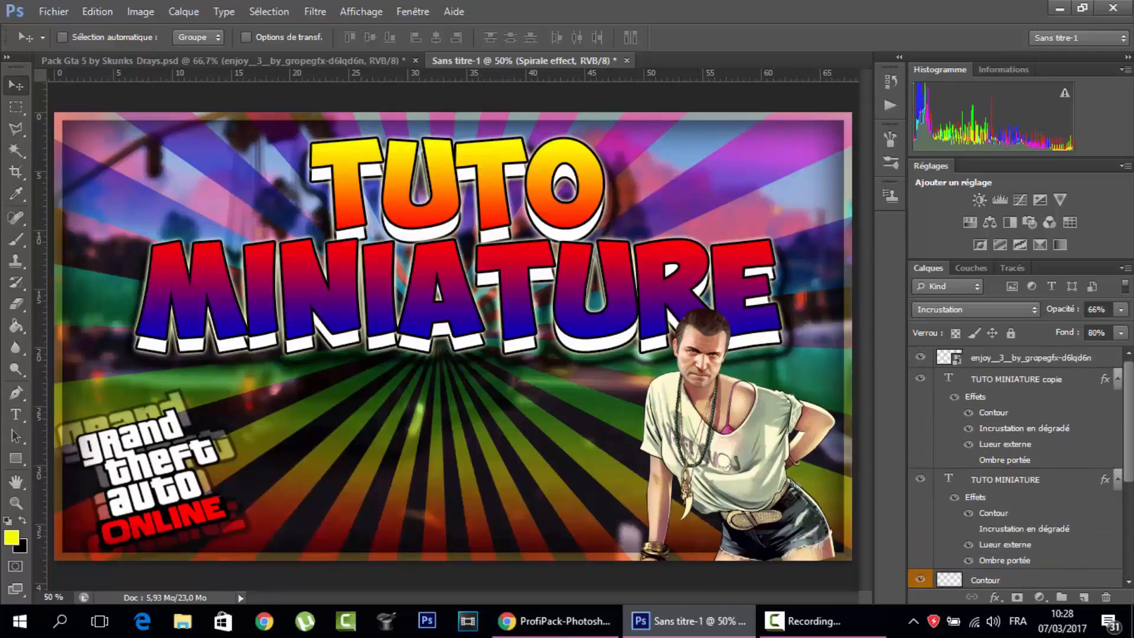
click(1111, 363)
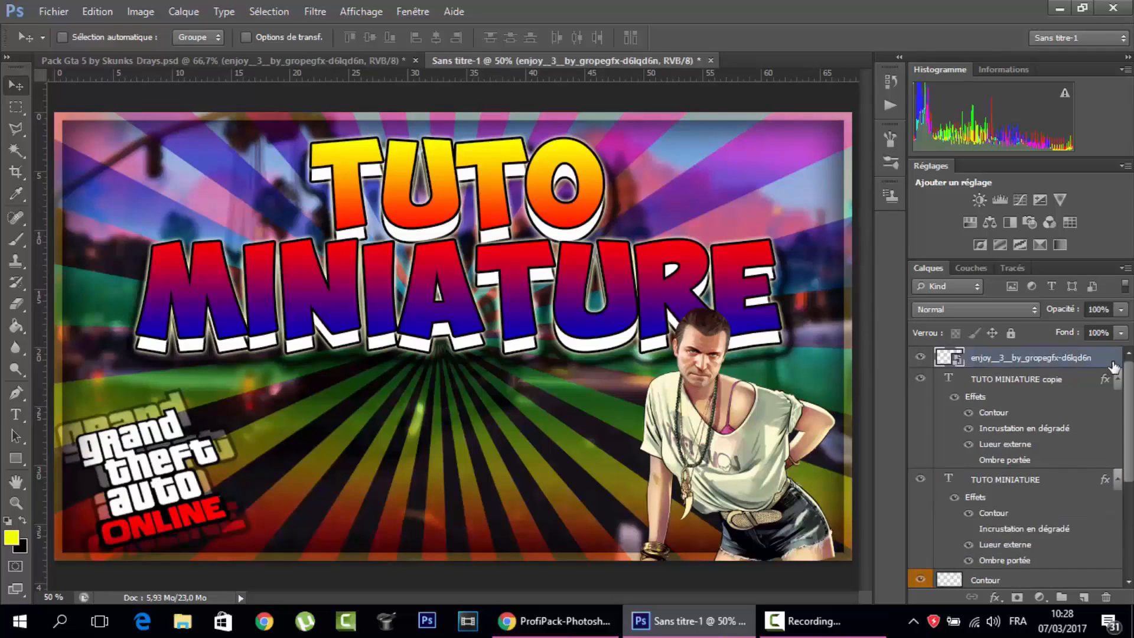
double_click(1112, 366)
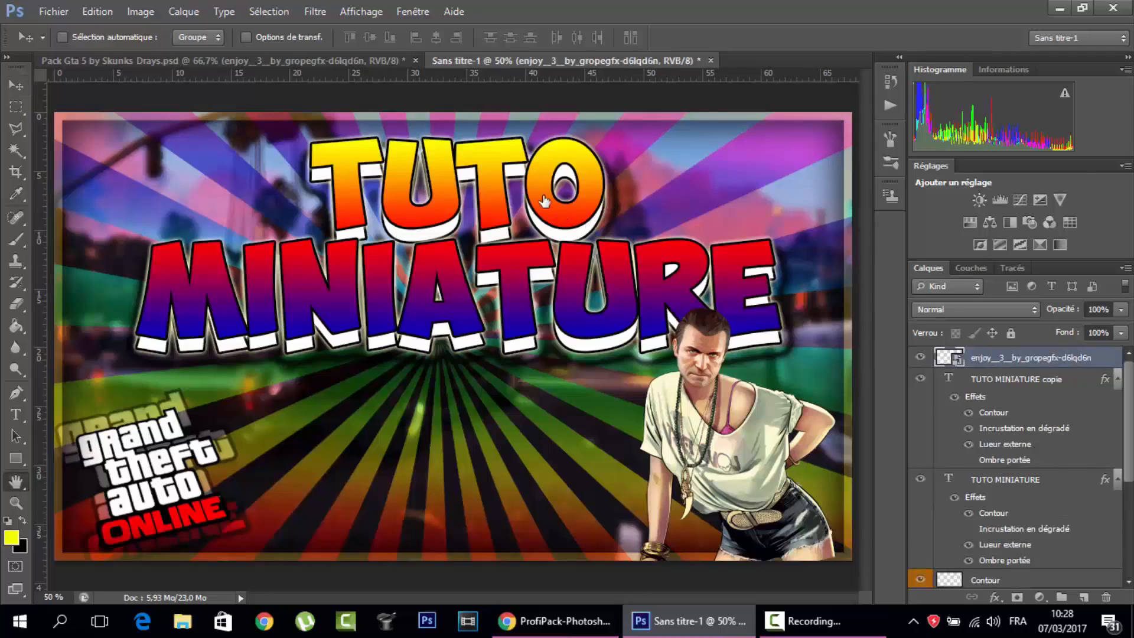
drag(496, 148, 979, 74)
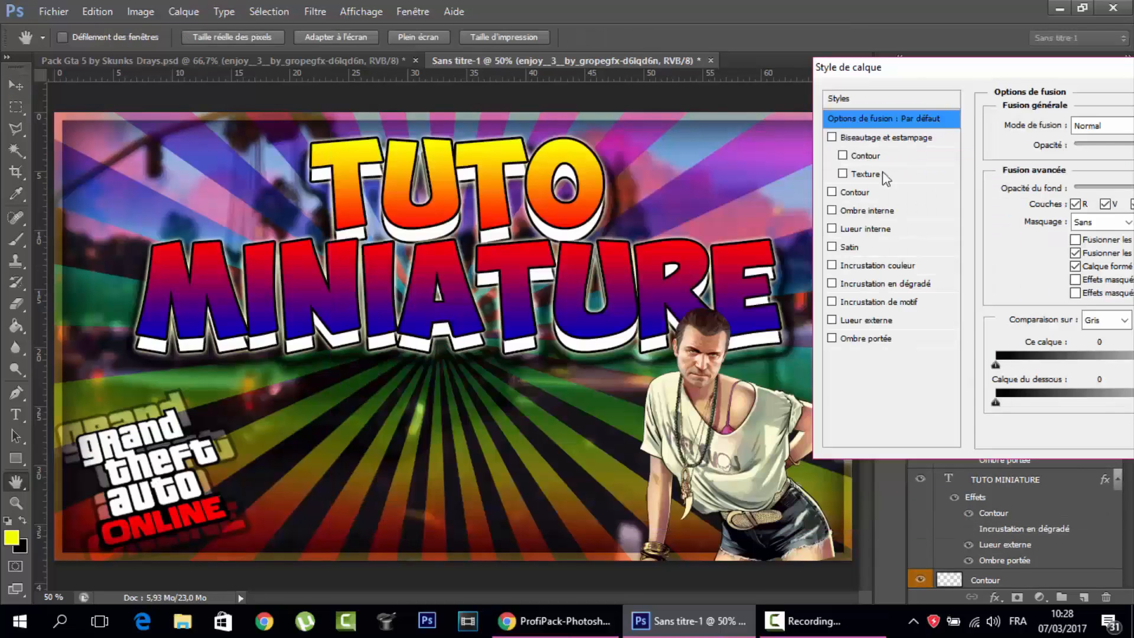
click(867, 194)
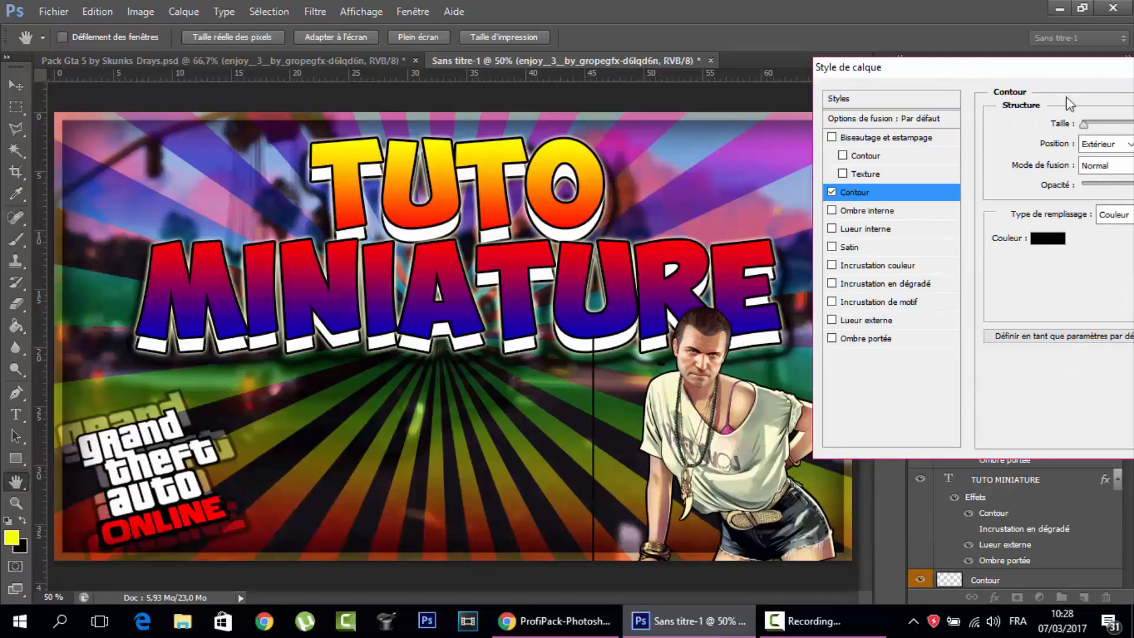
drag(1063, 74, 953, 71)
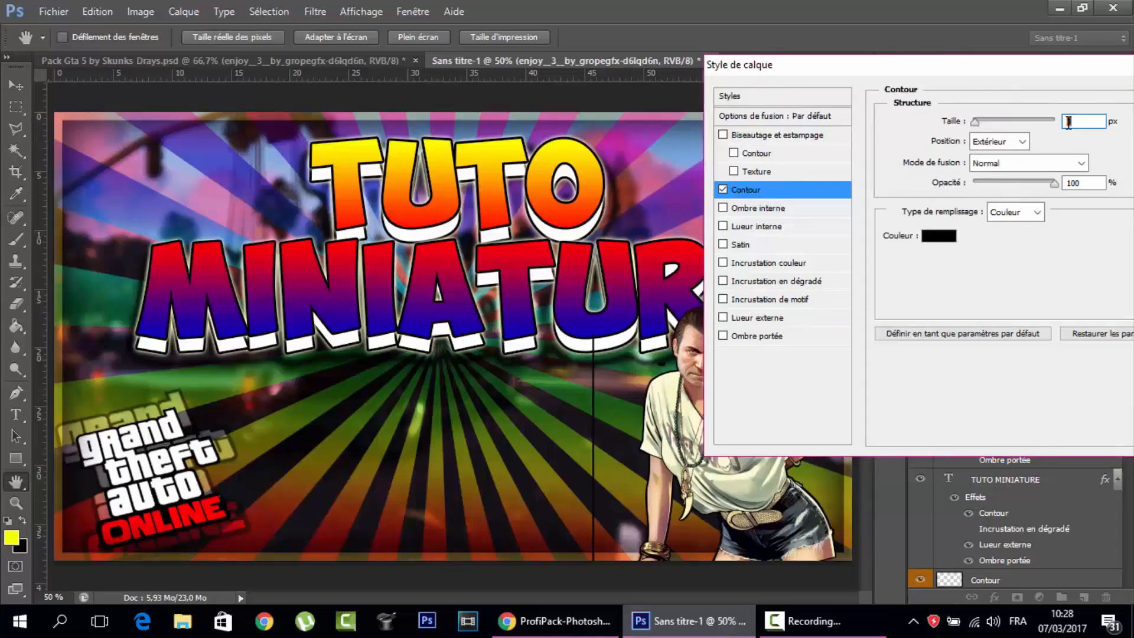
drag(1032, 72, 850, 104)
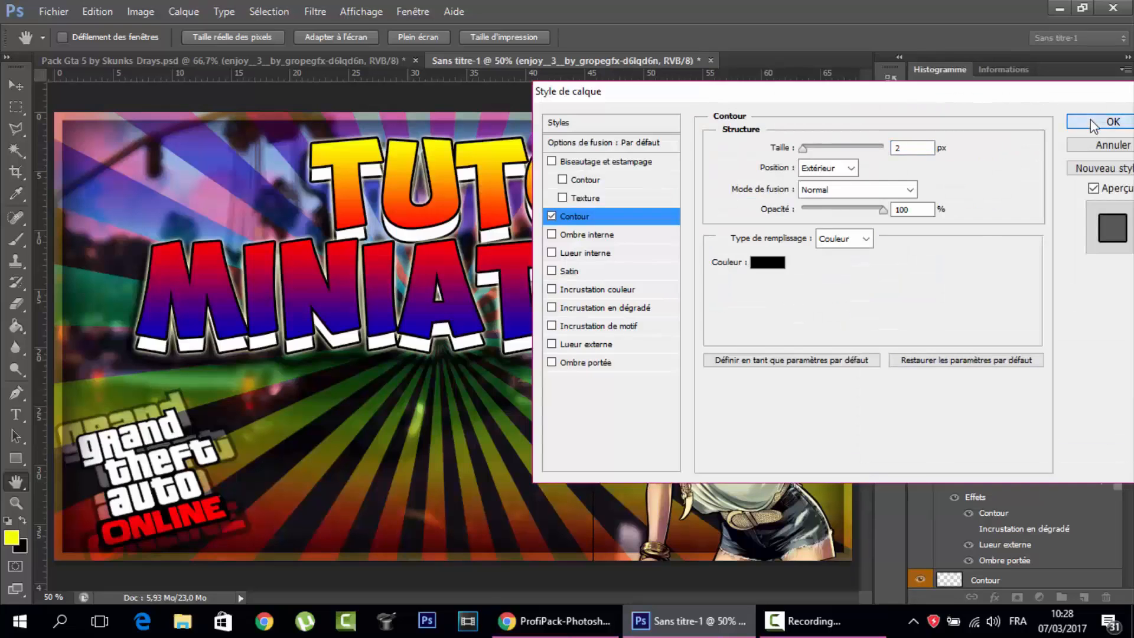
click(1090, 120)
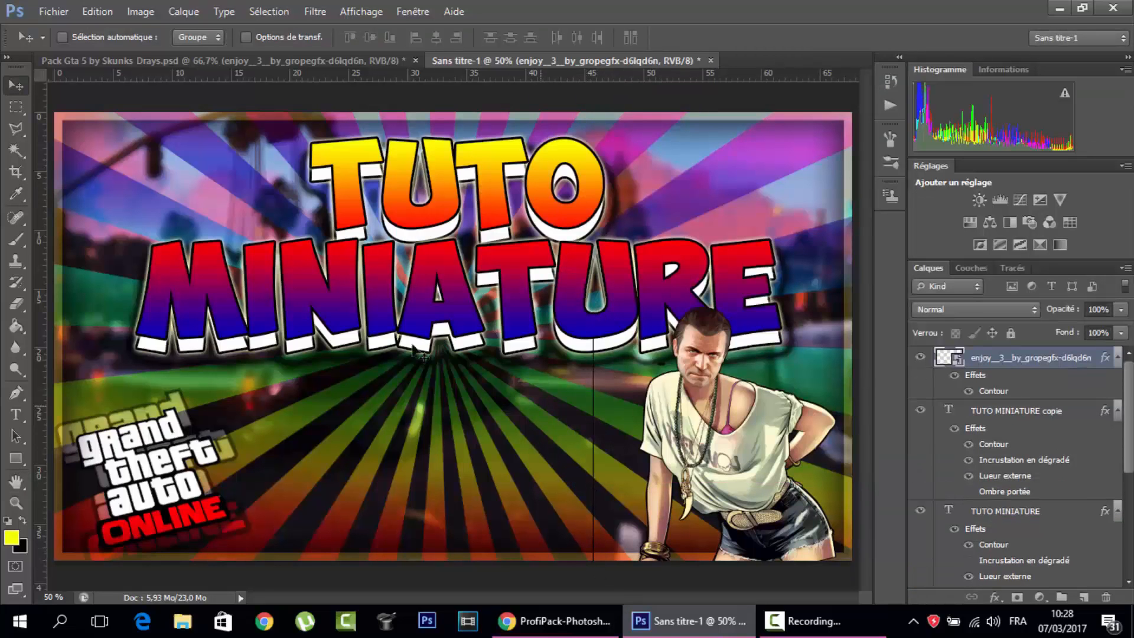
Rasterize the character layer and erase the stray vertical line beside the character.
click(16, 303)
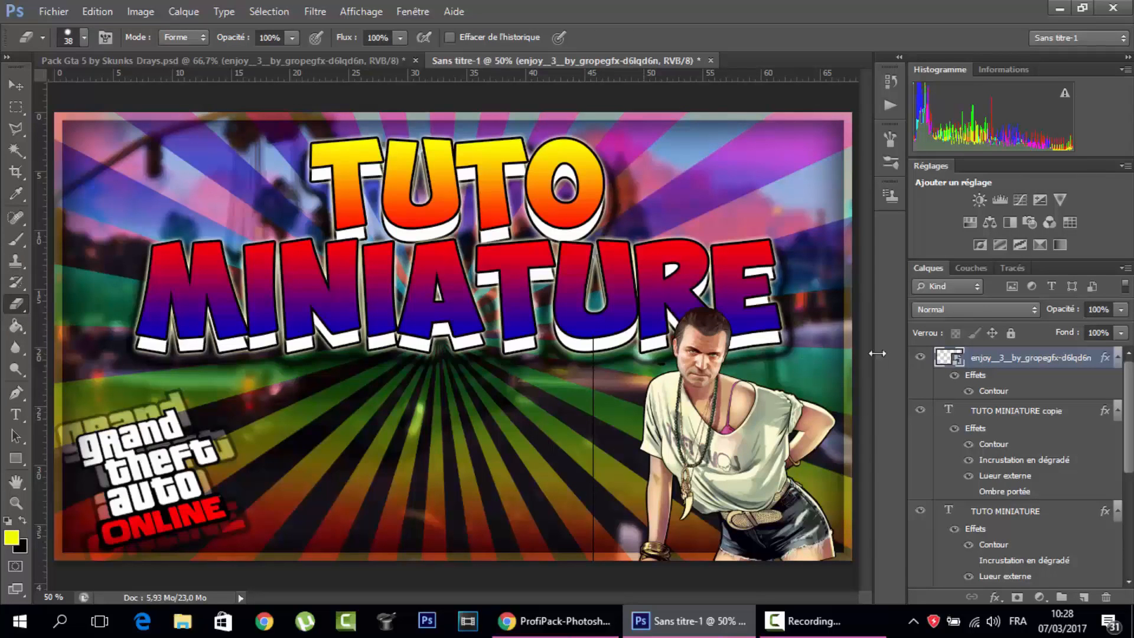
right_click(982, 361)
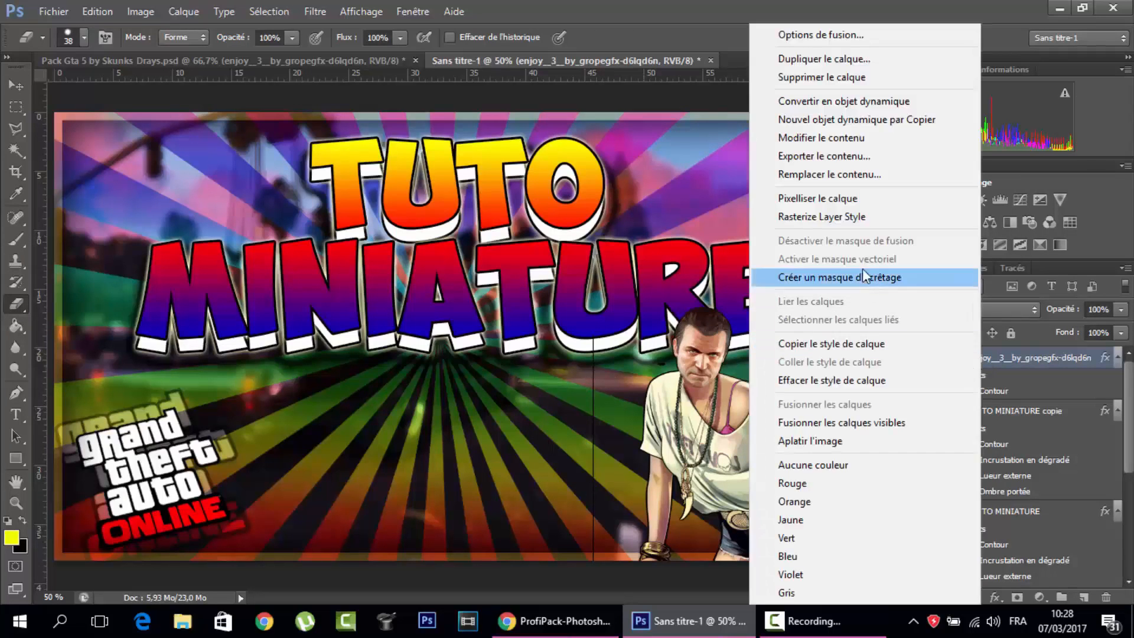
click(831, 199)
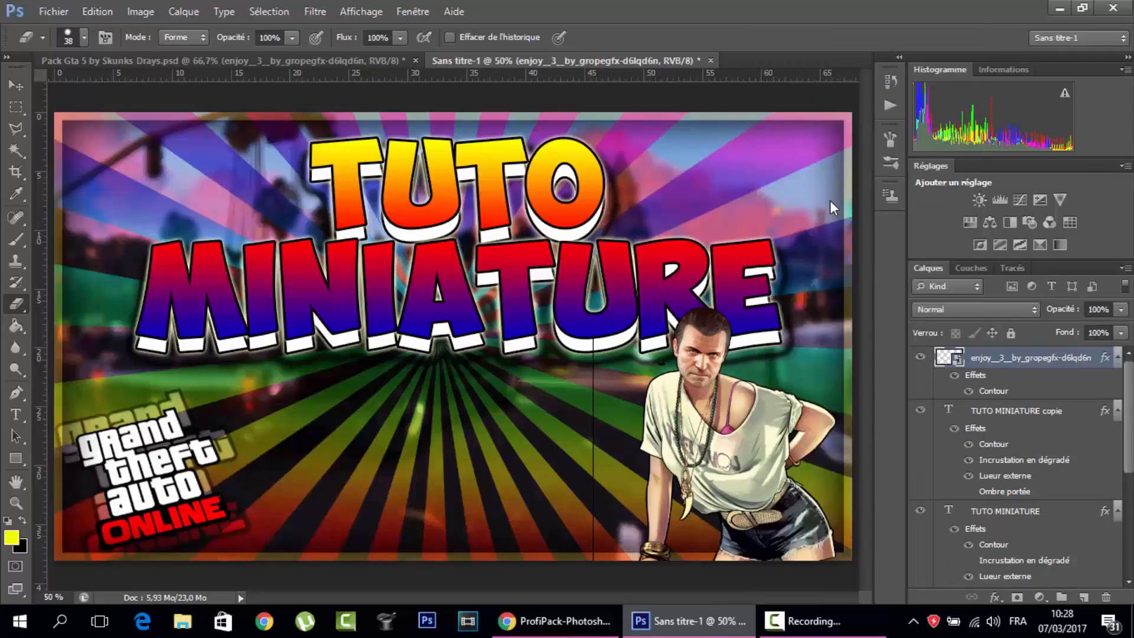
drag(600, 392, 588, 567)
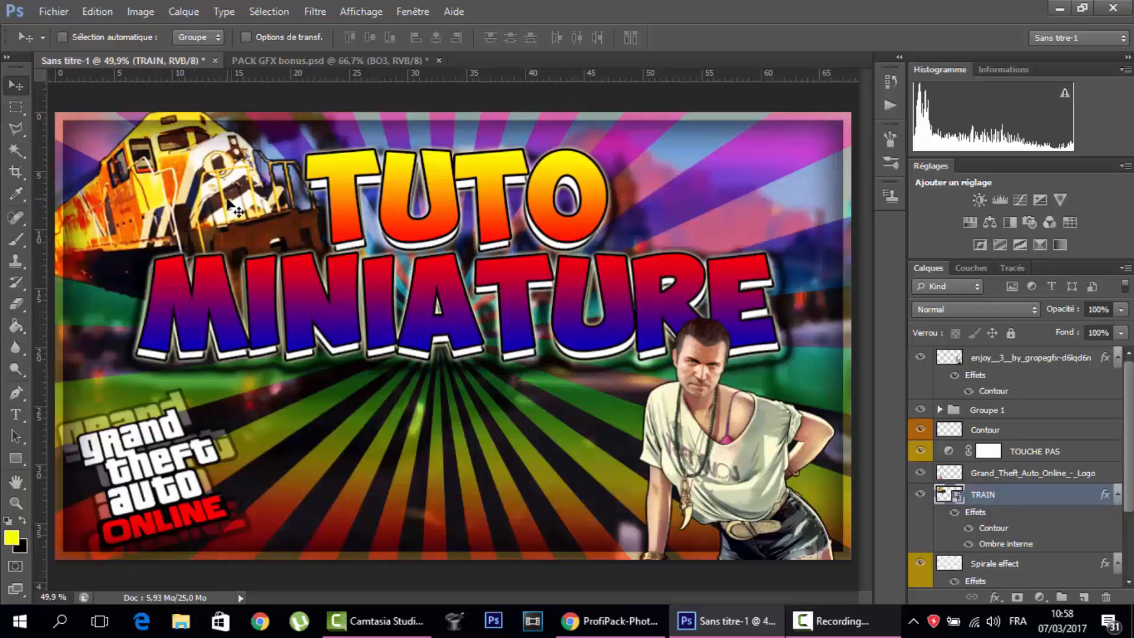
Examine the EXPLOSIONES and RELÁMPAGOS folders of PACK GFX bonus.psd, previewing lightning layers 4 and 8.
click(282, 60)
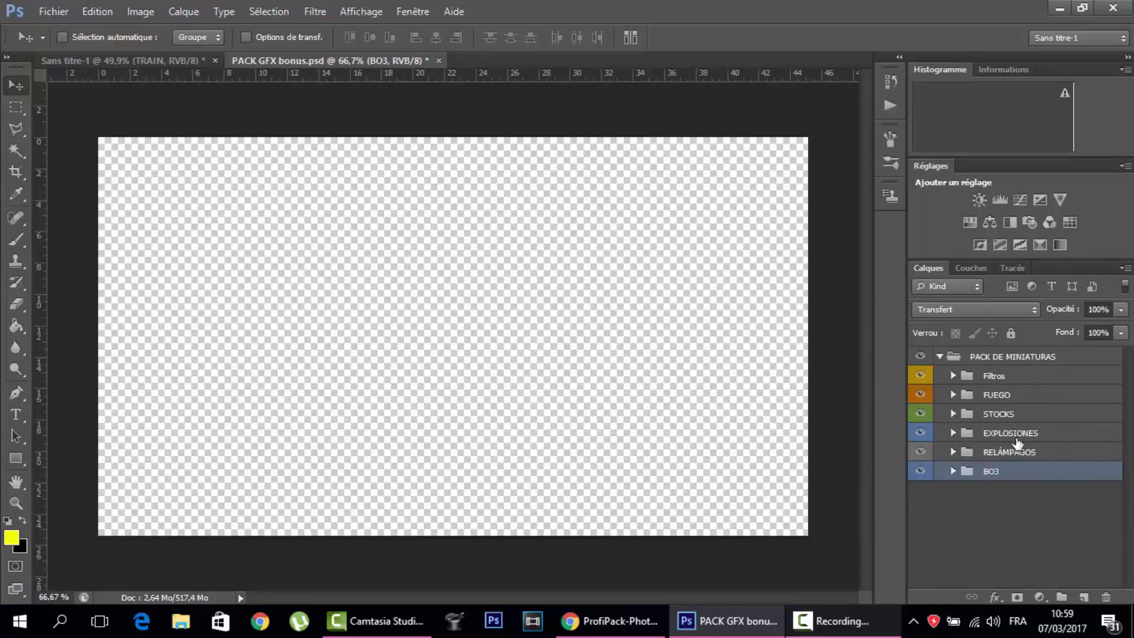
click(953, 433)
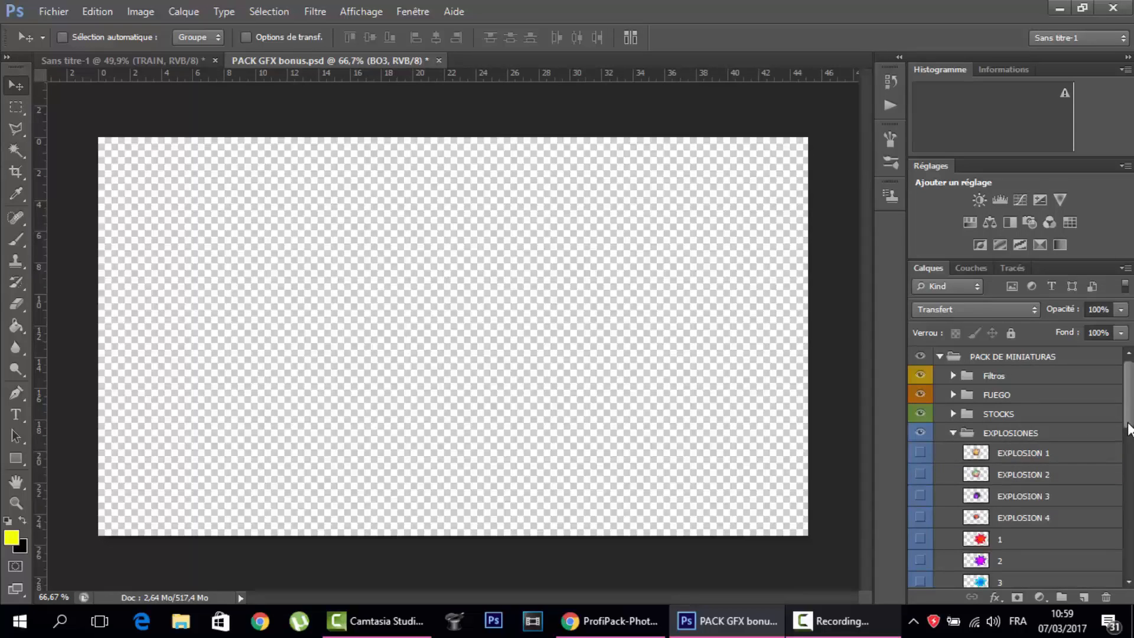
click(1129, 448)
mouse_move(1129, 449)
mouse_down()
mouse_move(1126, 505)
mouse_move(1126, 459)
mouse_up()
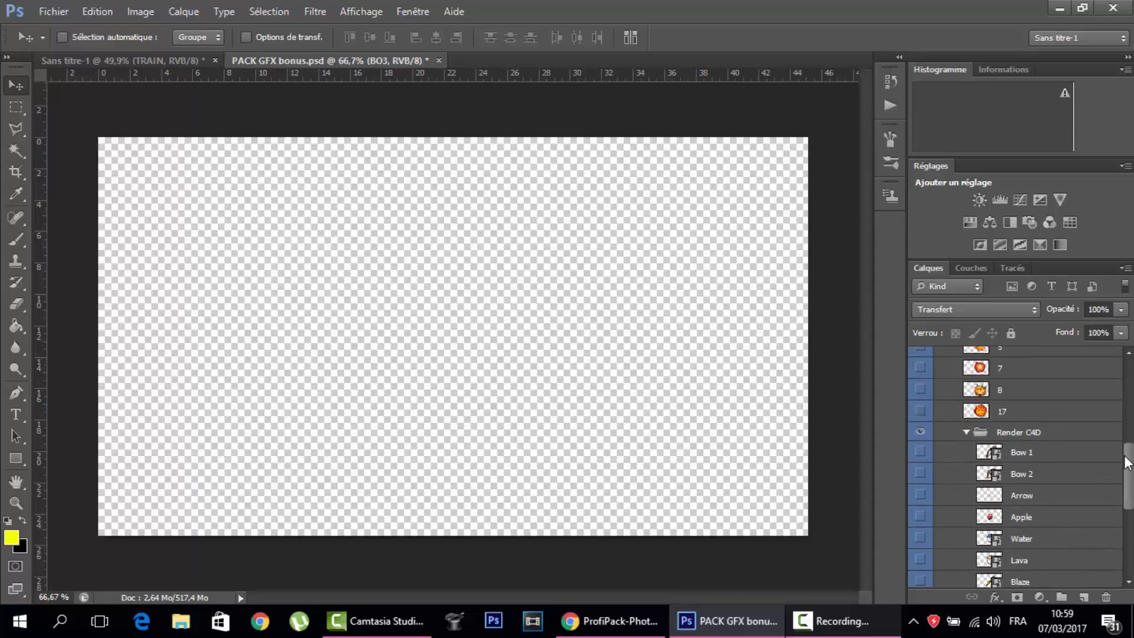
click(966, 431)
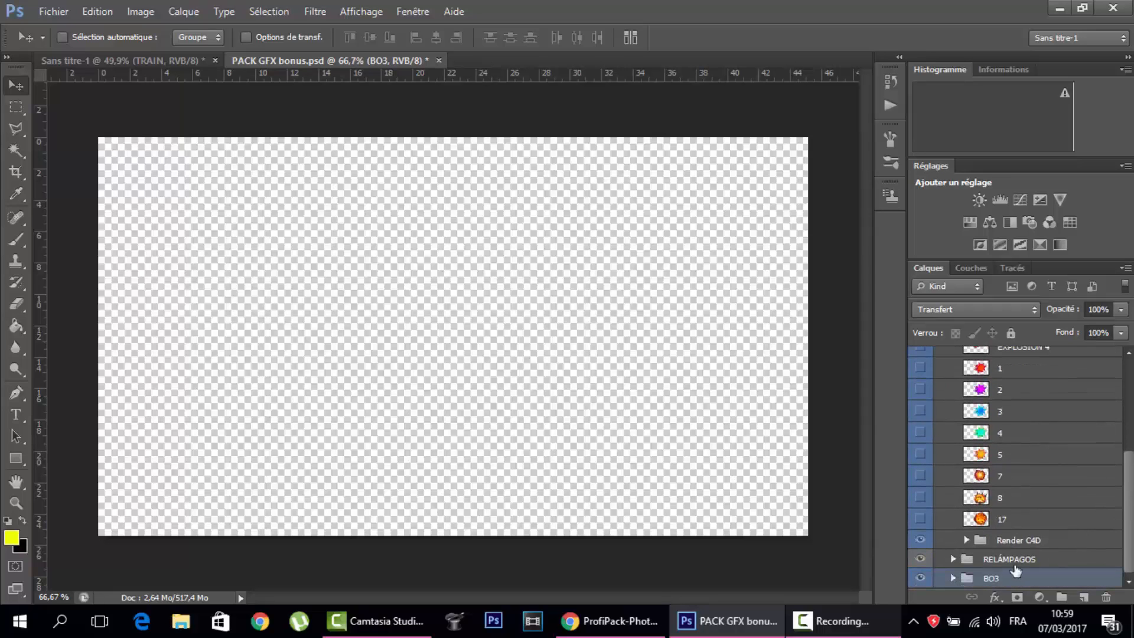
click(953, 559)
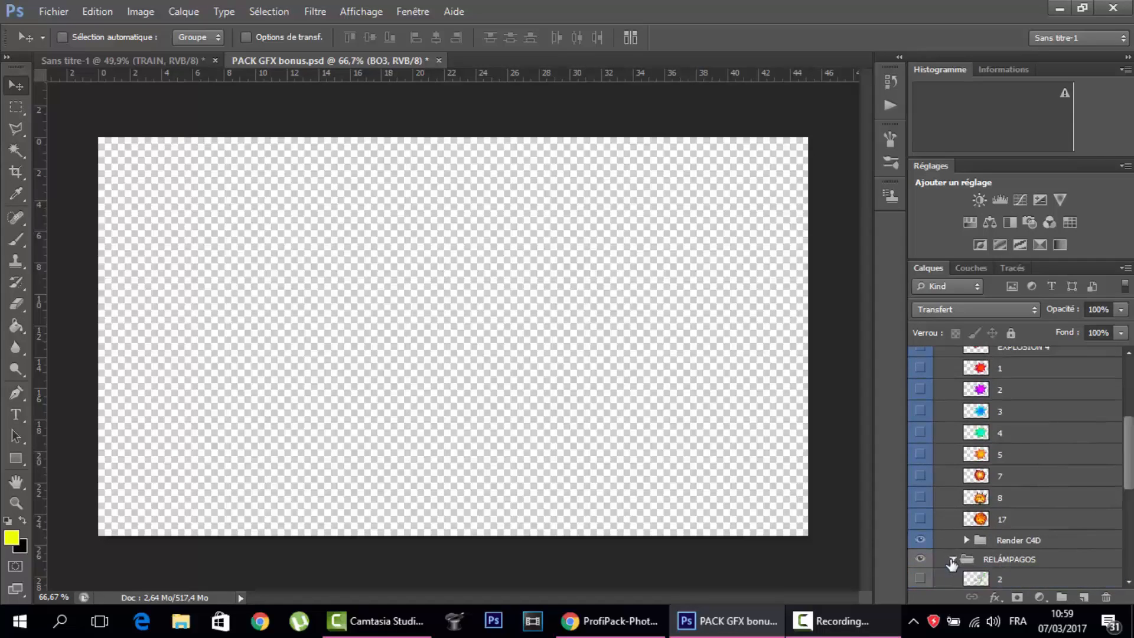
drag(1125, 463, 1125, 515)
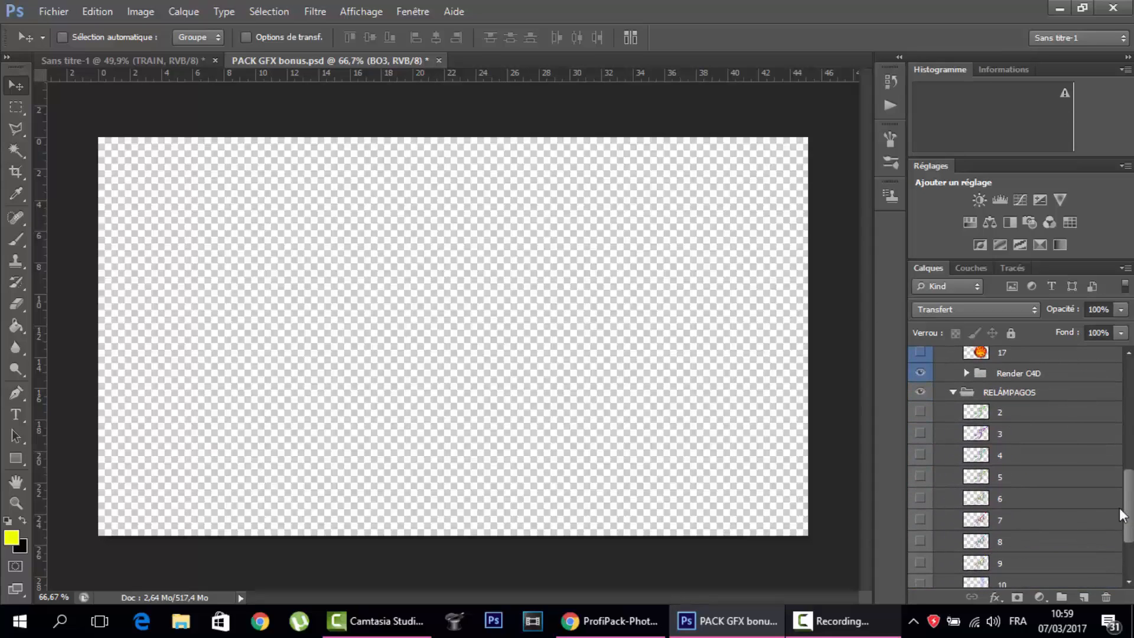
click(919, 455)
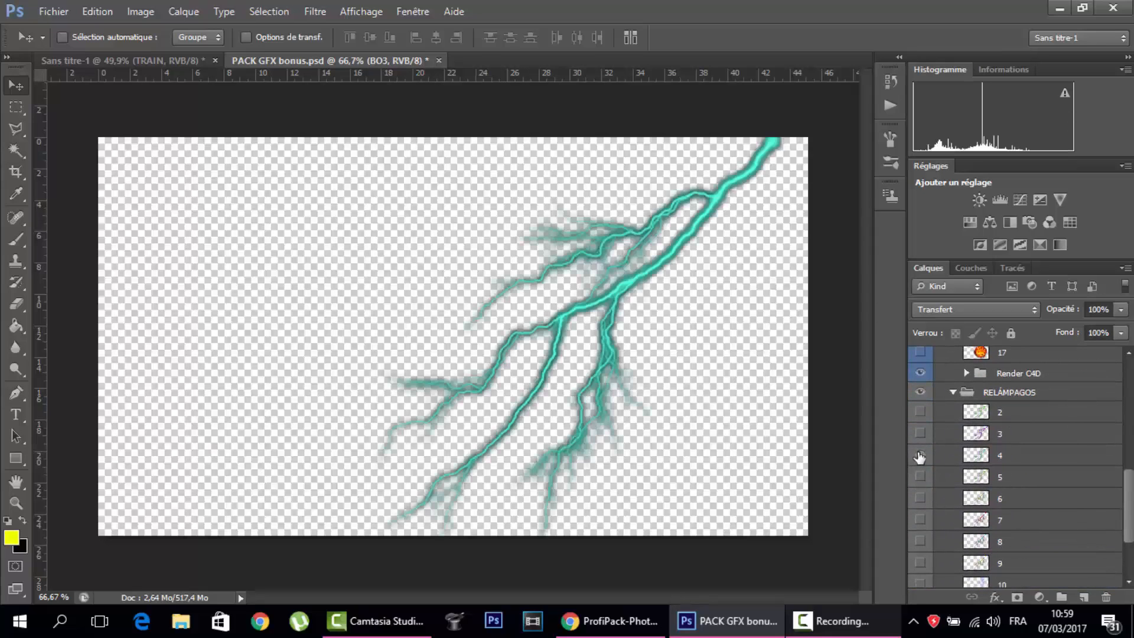
click(920, 455)
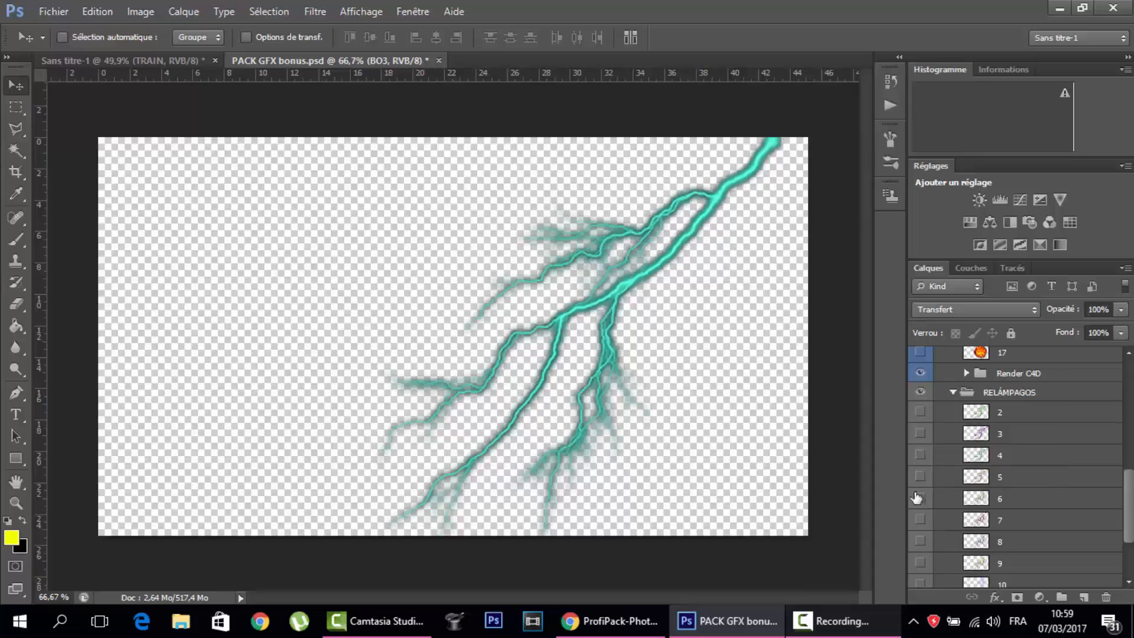
click(920, 542)
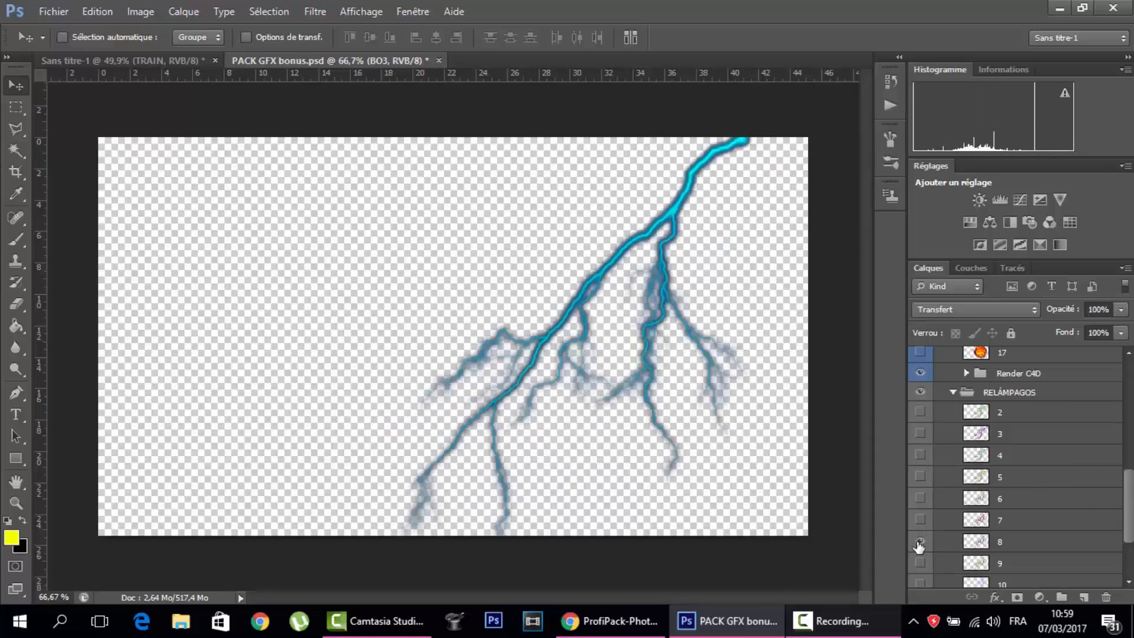
click(919, 544)
Show green lightning layer 11 from the pack, copy it into the thumbnail and place it just below the TOUCHE PAS layer.
drag(1132, 490, 1131, 522)
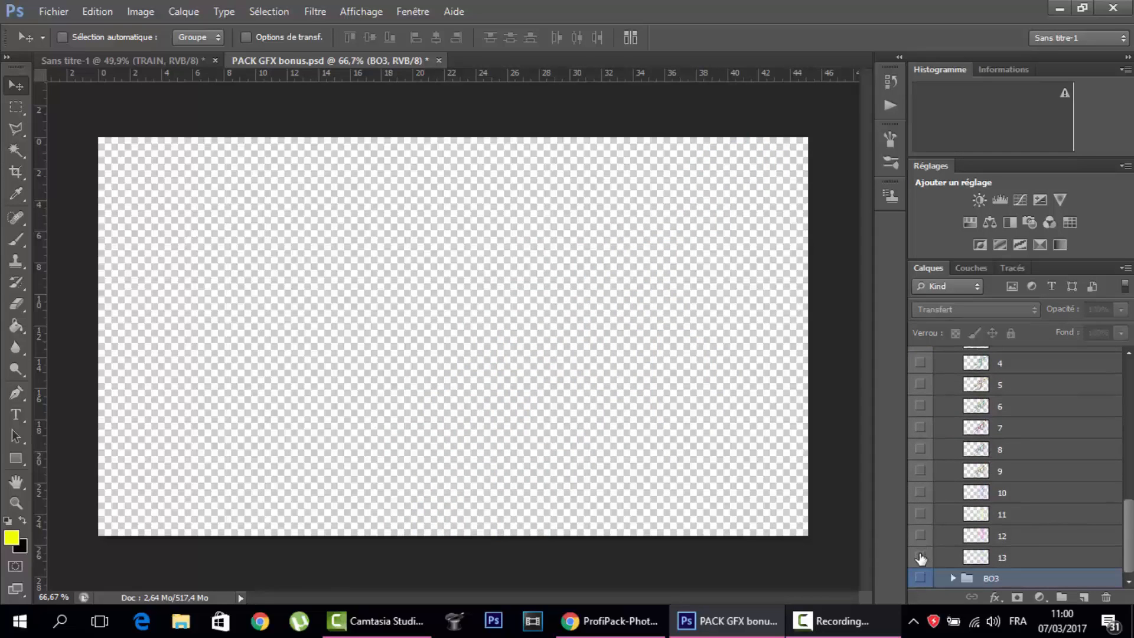
click(921, 514)
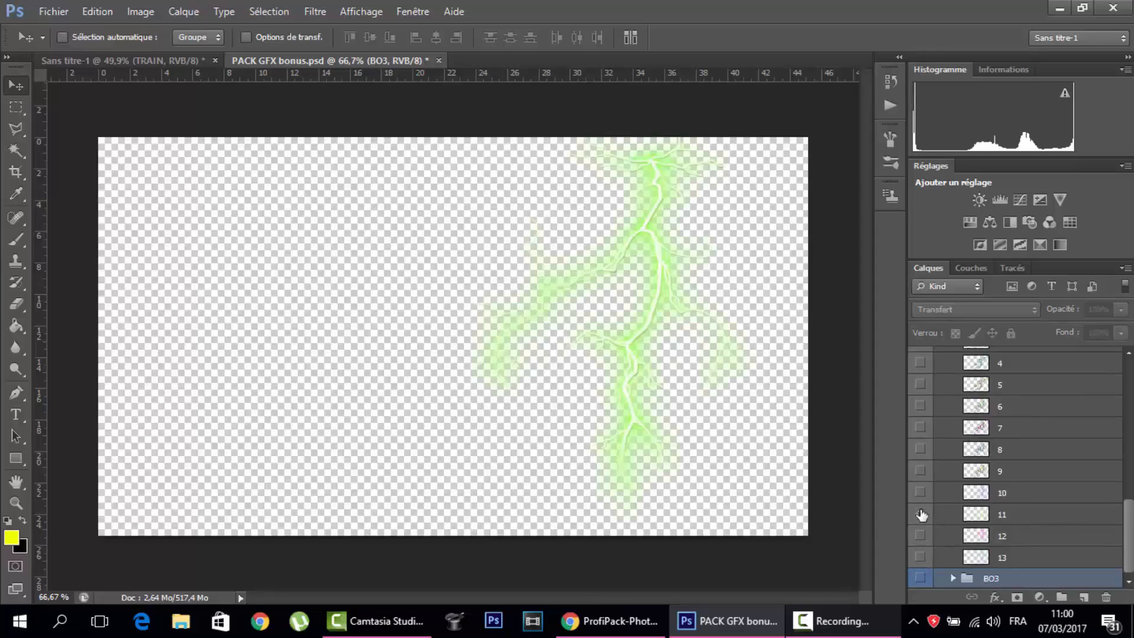
click(963, 519)
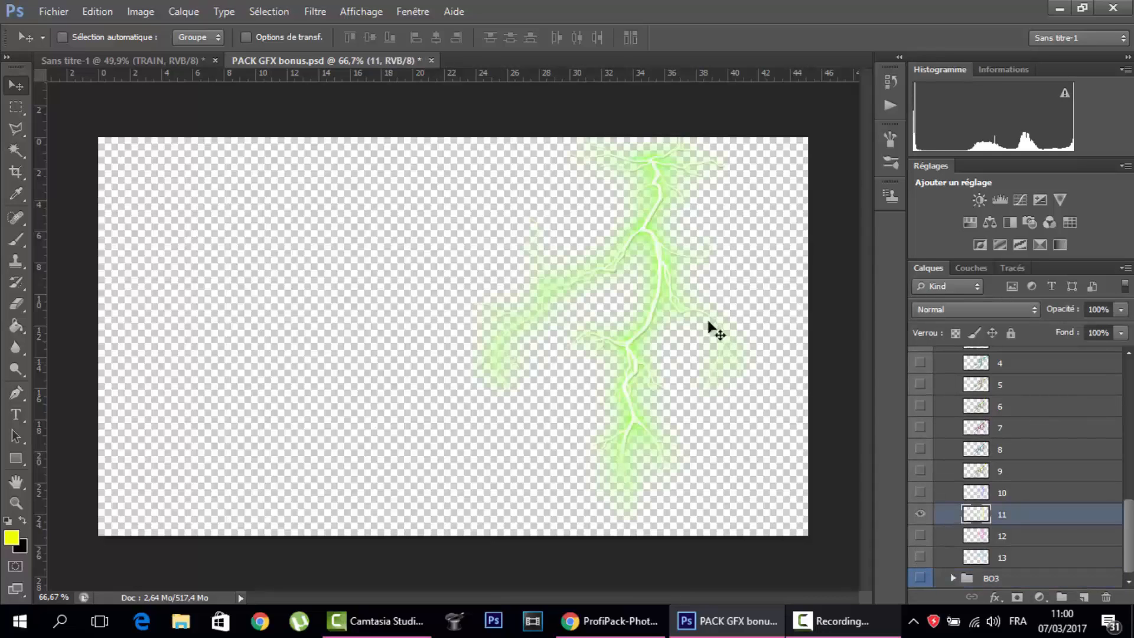
drag(484, 208, 500, 257)
drag(616, 278, 615, 278)
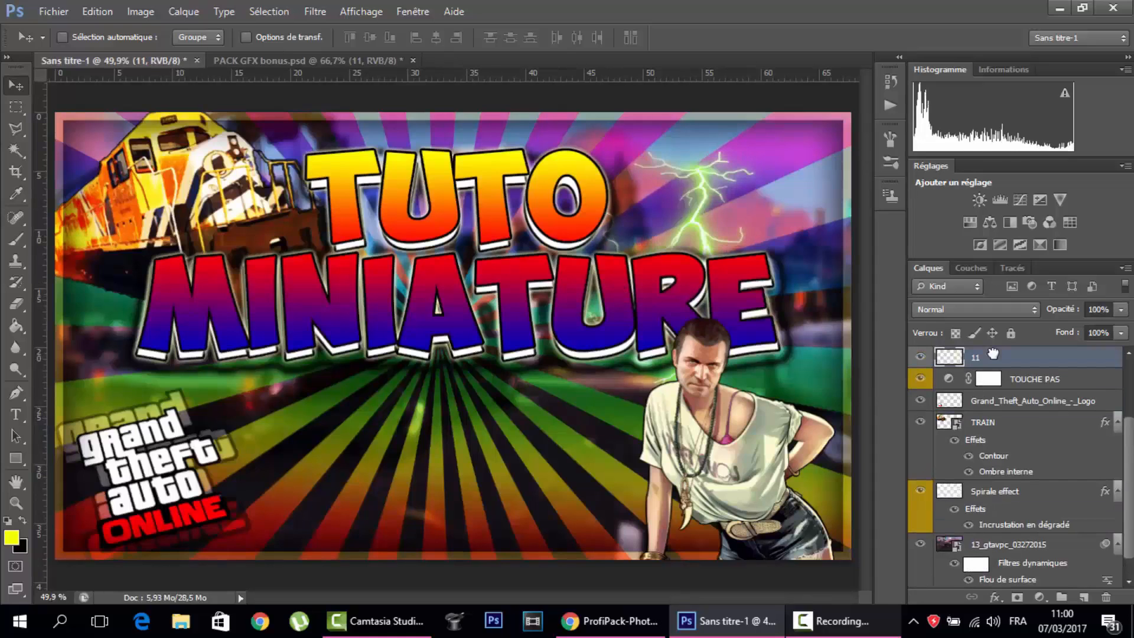
drag(994, 358, 989, 388)
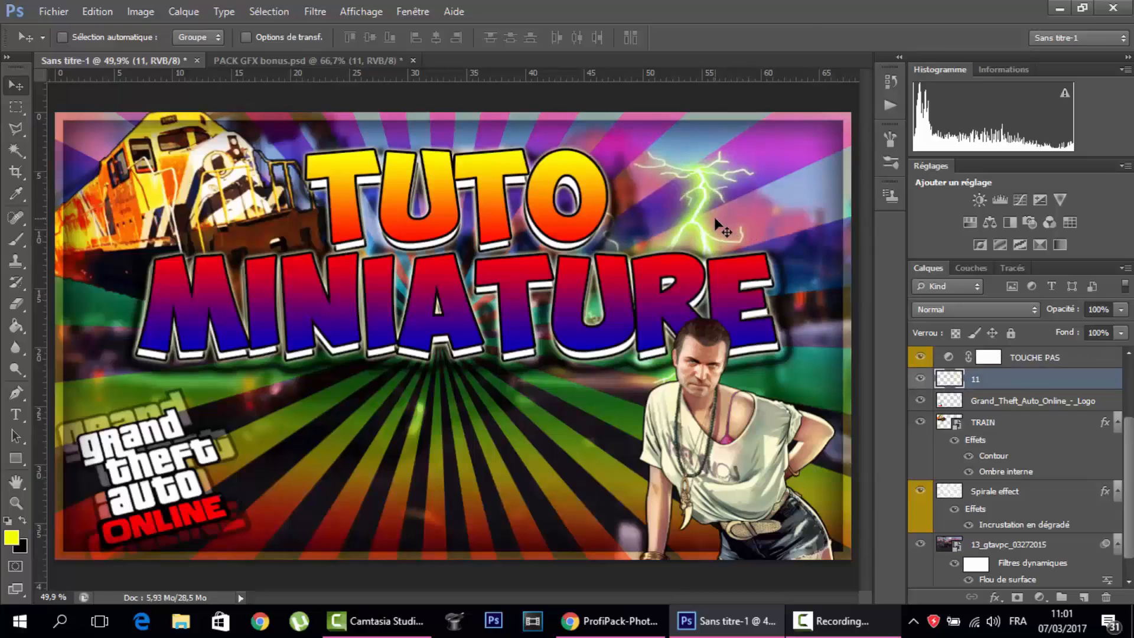
Enlarge the green lightning to about 129% × 123%, rotate it about 38.5° and position it in the thumbnail's upper-right corner.
key(ctrl+t)
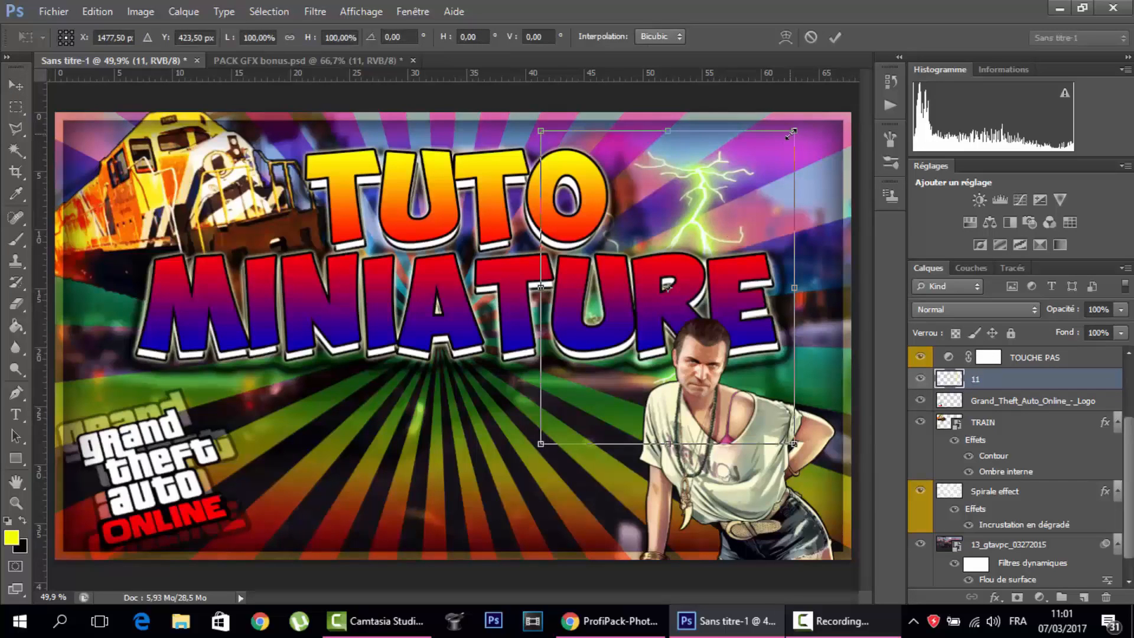
drag(791, 134, 836, 95)
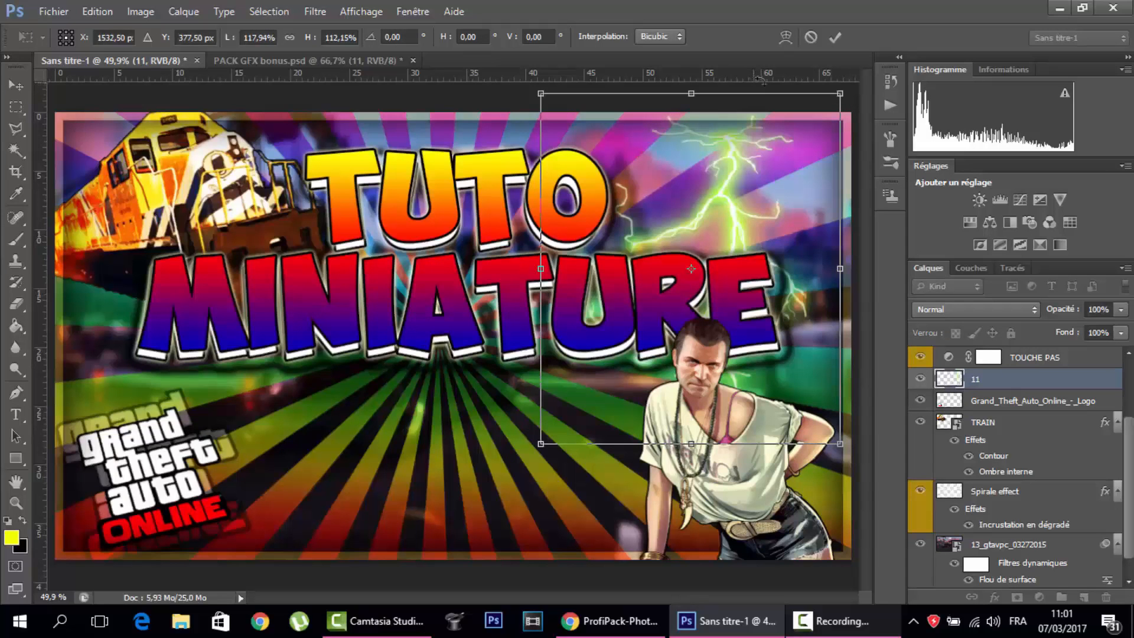
drag(792, 80, 828, 85)
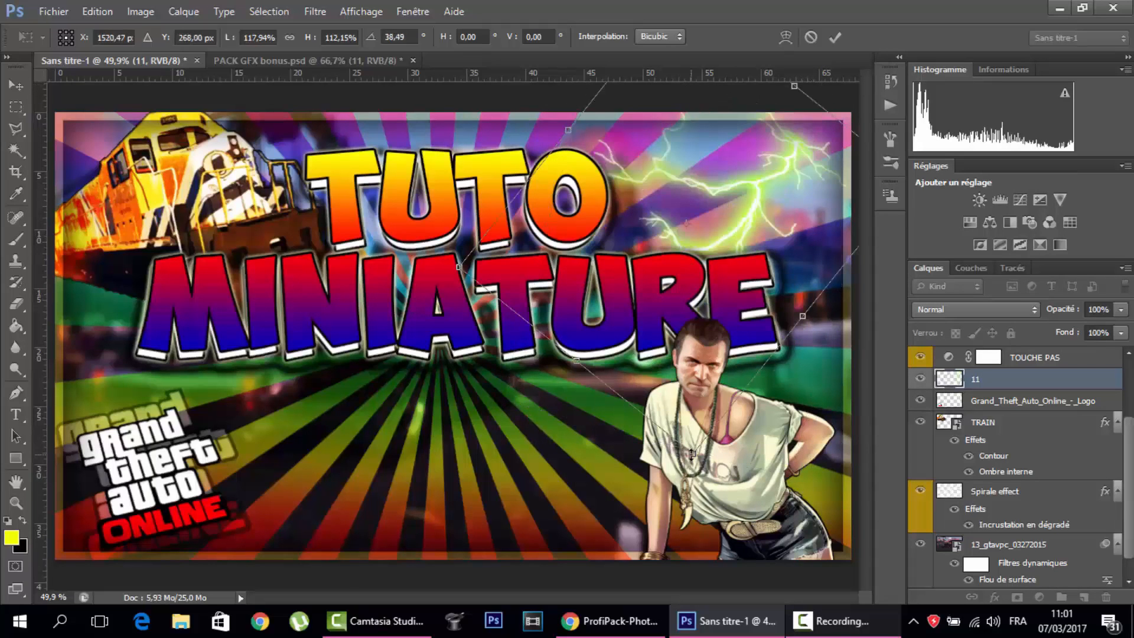
drag(692, 454, 695, 498)
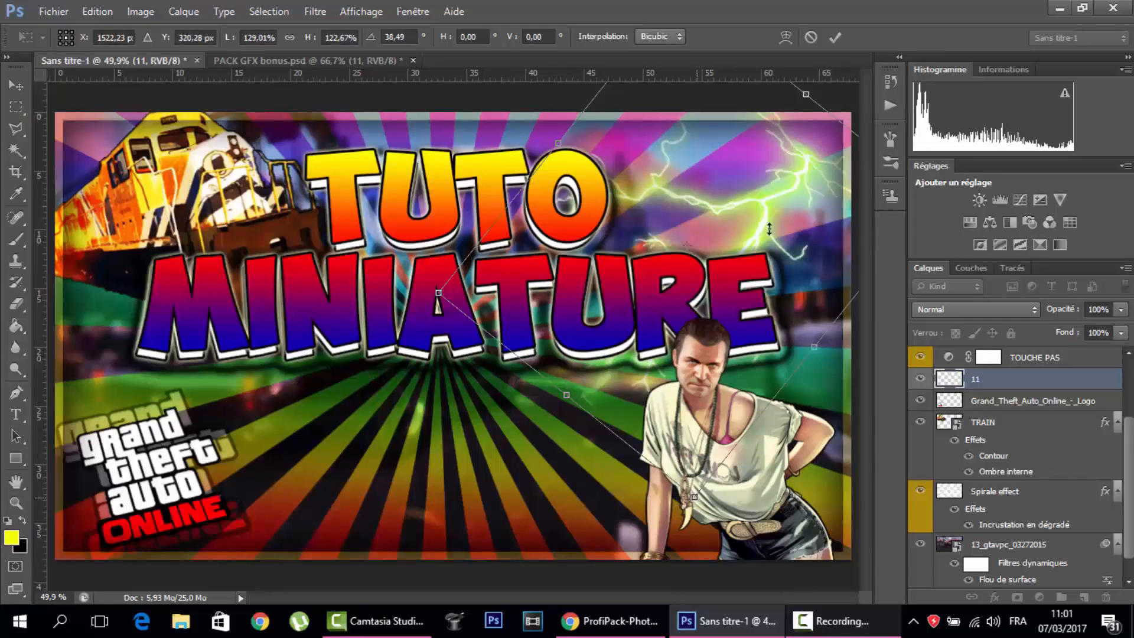
drag(766, 193, 780, 184)
key(Return)
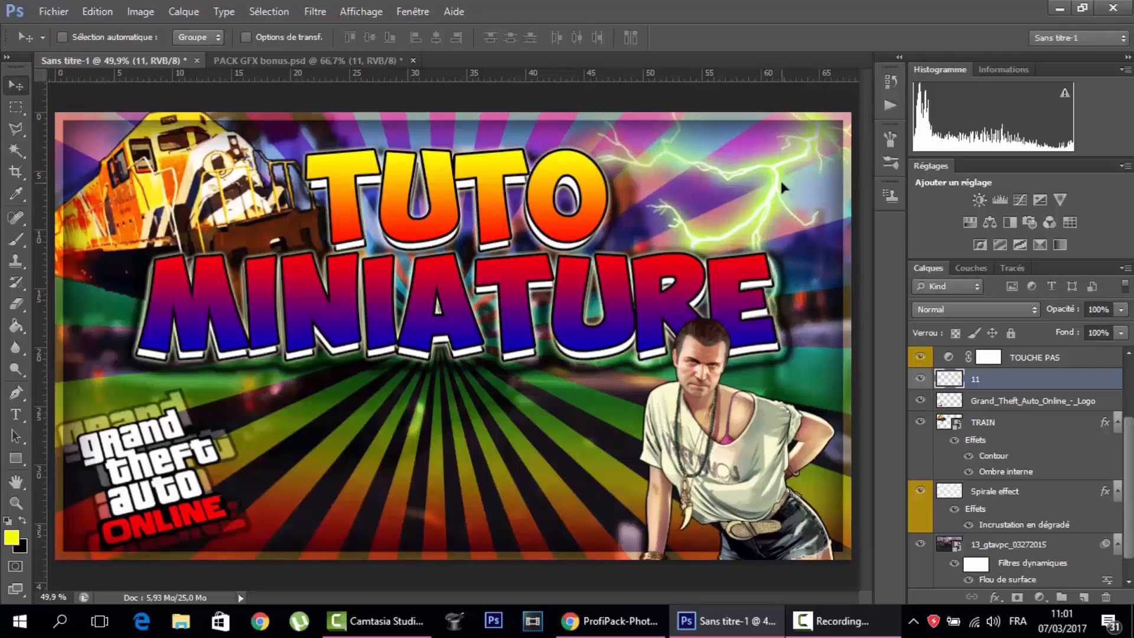